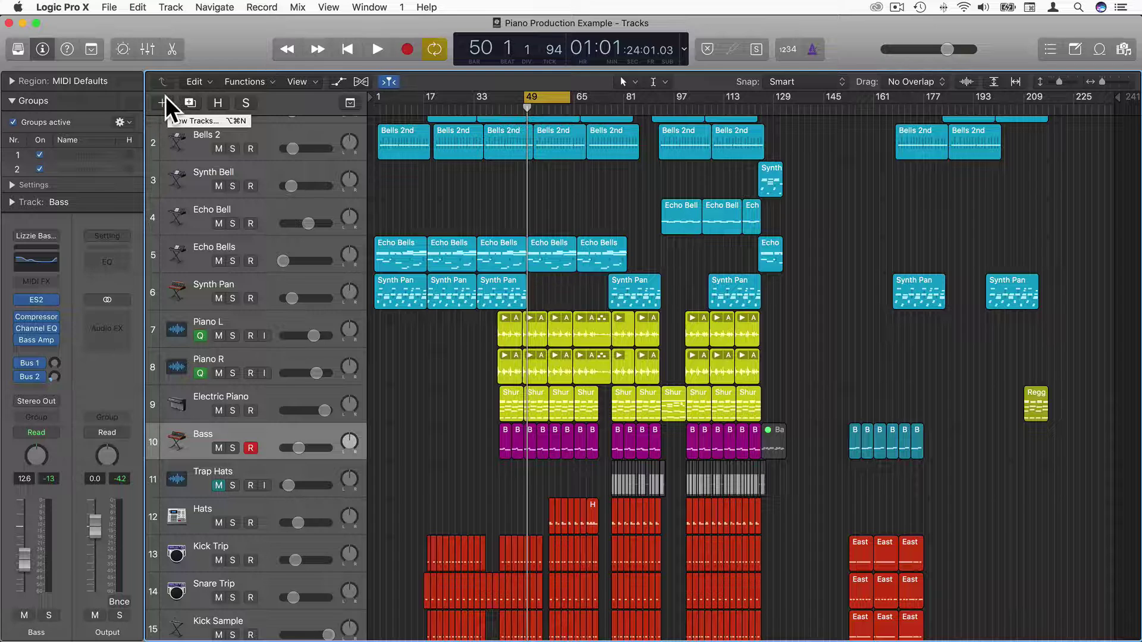
- Create one new software instrument track that uses Studio Strings as its instrument
left_click(162, 102)
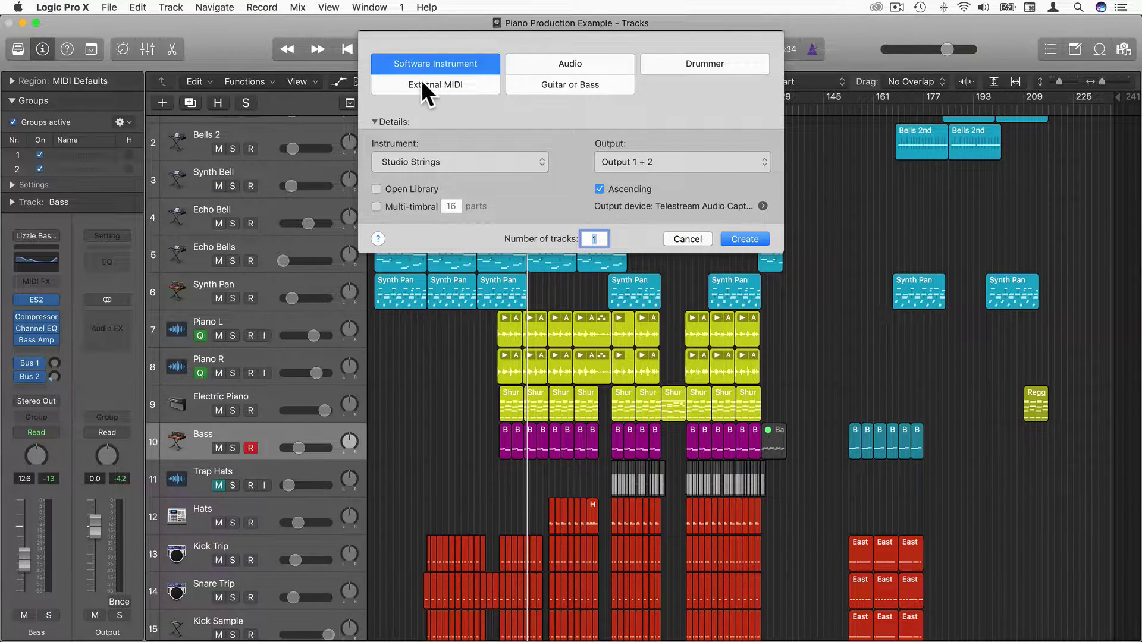
left_click(394, 162)
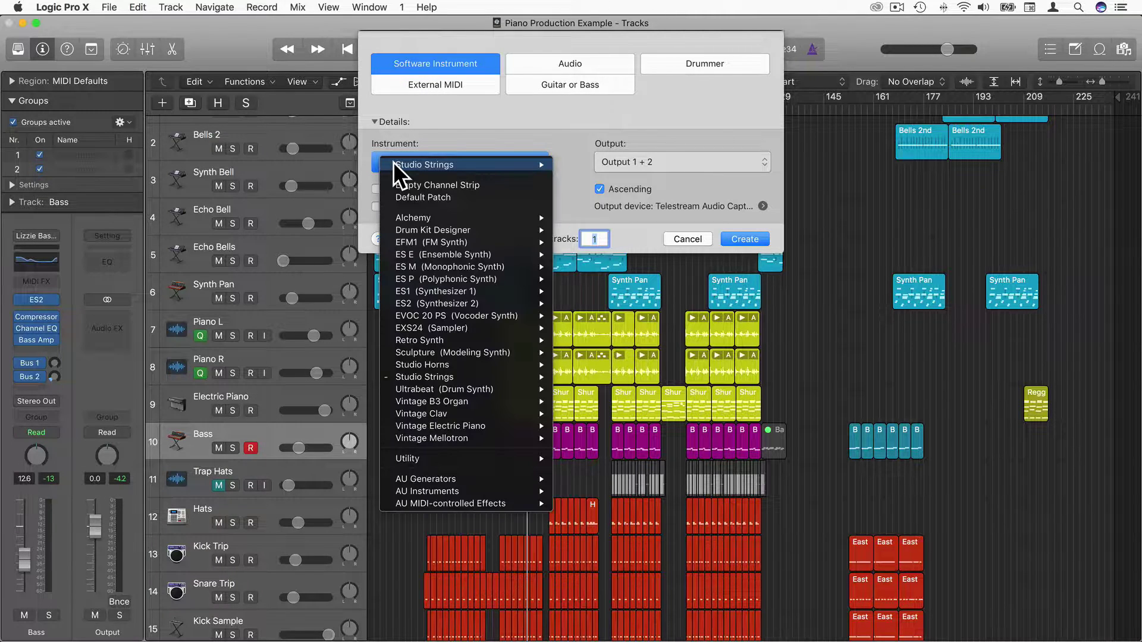
mouse_move(453, 377)
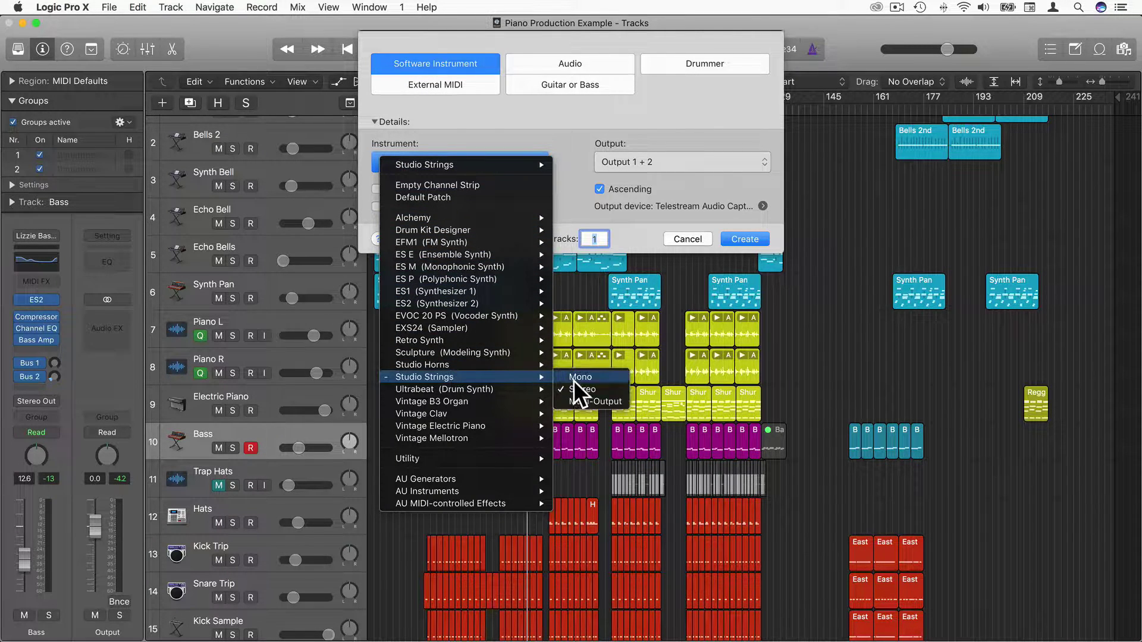
left_click(577, 383)
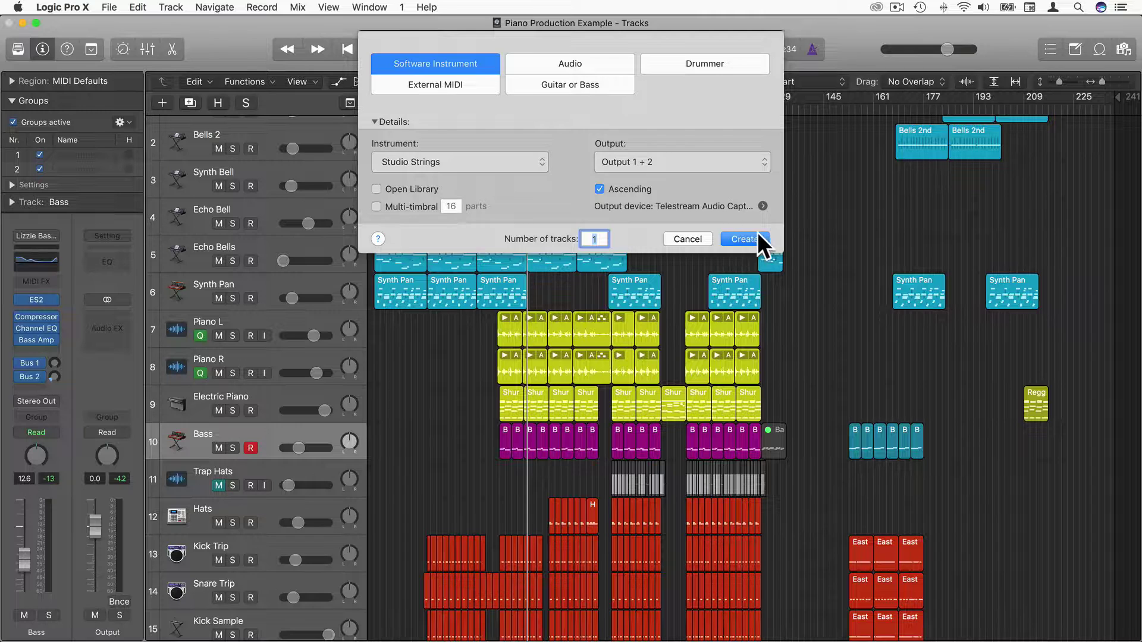
left_click(744, 240)
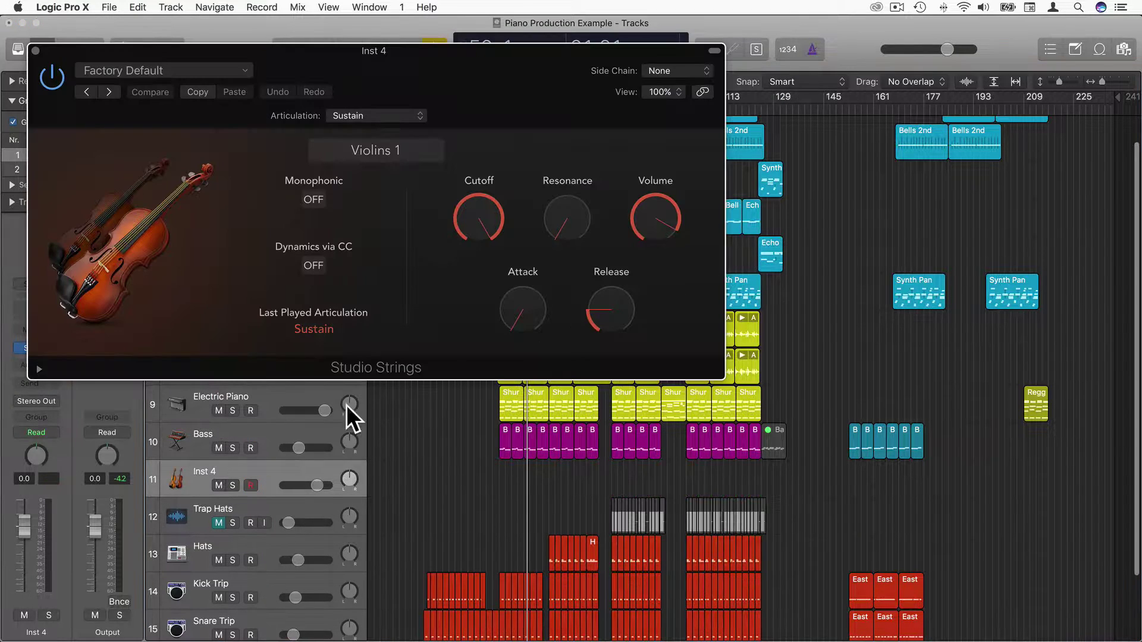
- Show the Musical Typing keyboard and play G, B, A, C and E notes on the Violins 1 instrument
mouse_move(508, 244)
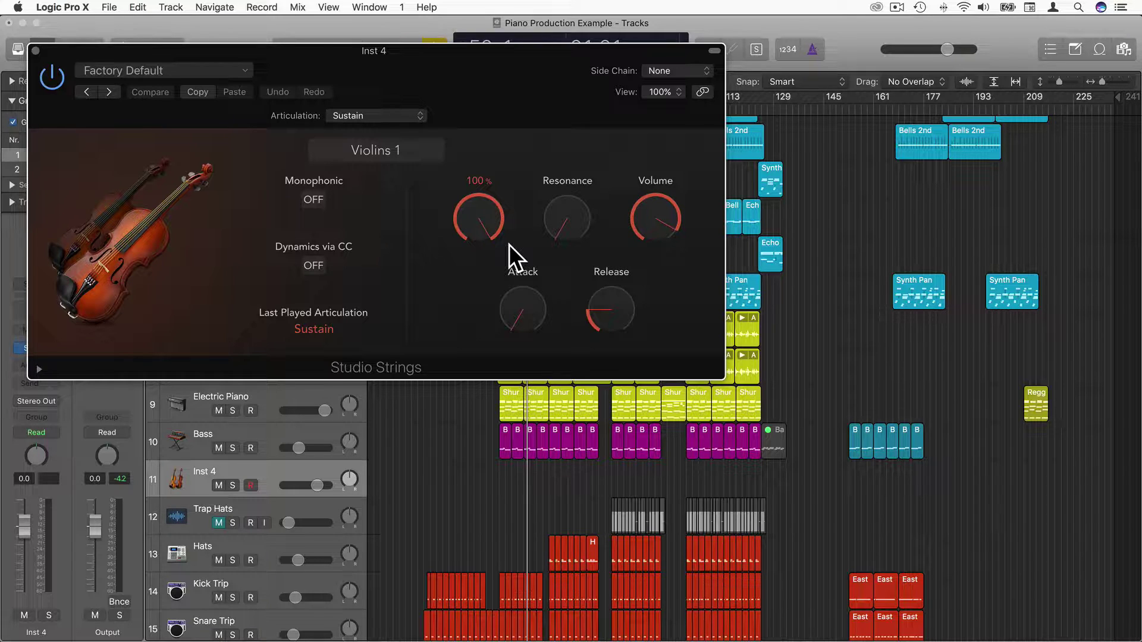
key("super+k")
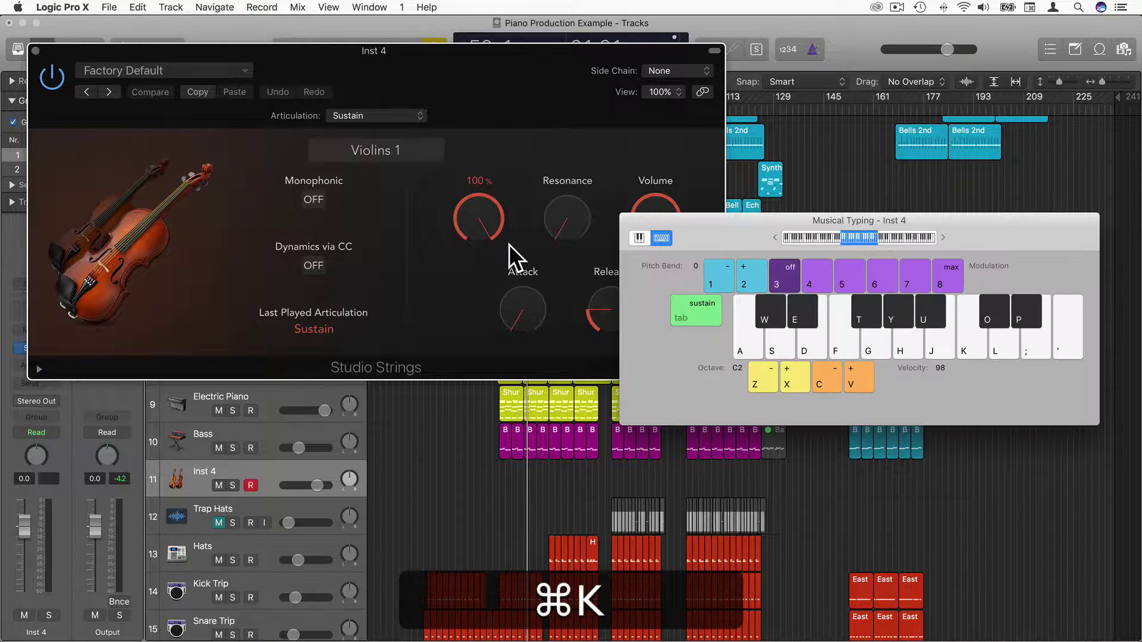
key("g")
key("j")
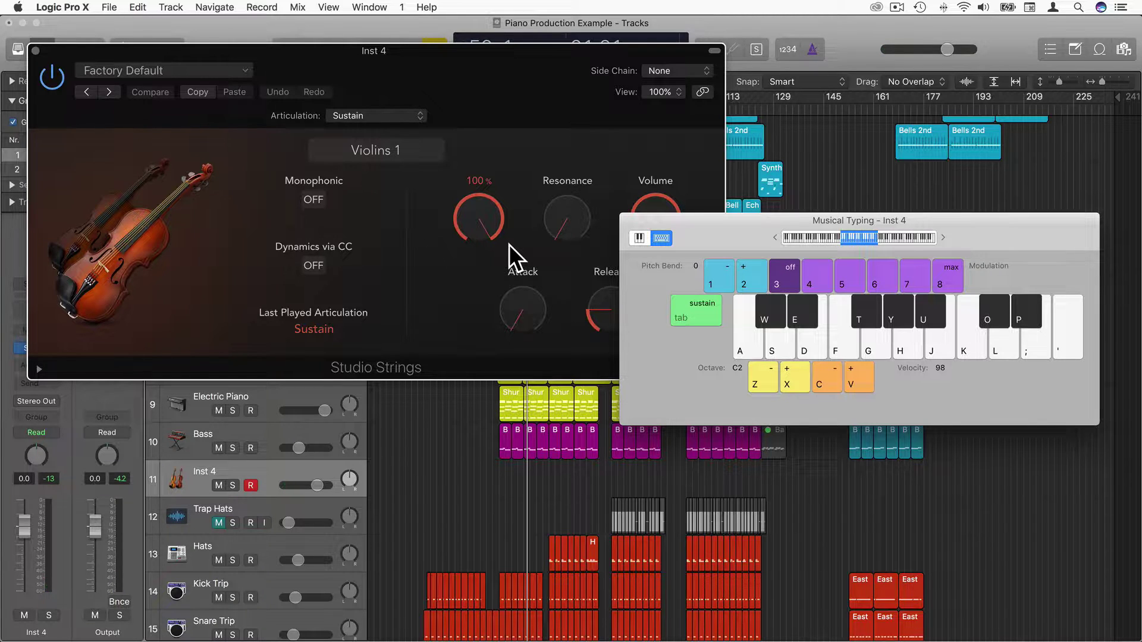
key("h")
key("k")
key("g")
key("semicolon")
- Set the Musical Typing octave to C1 and play a low F repeatedly on Violins 1 to test its range
left_click(402, 151)
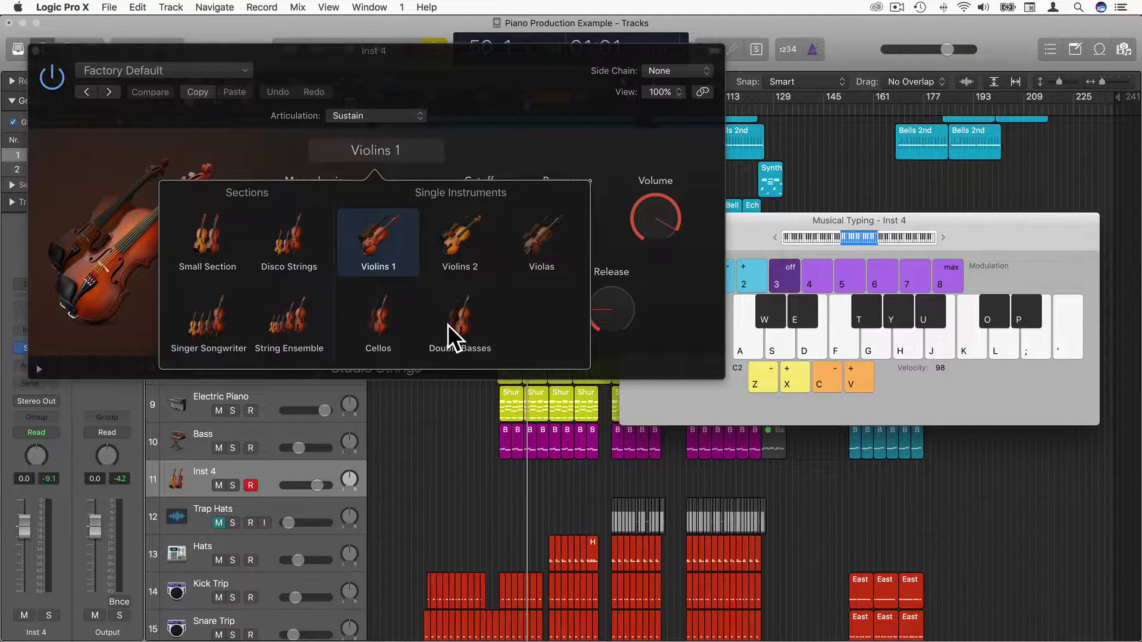
left_click(834, 238)
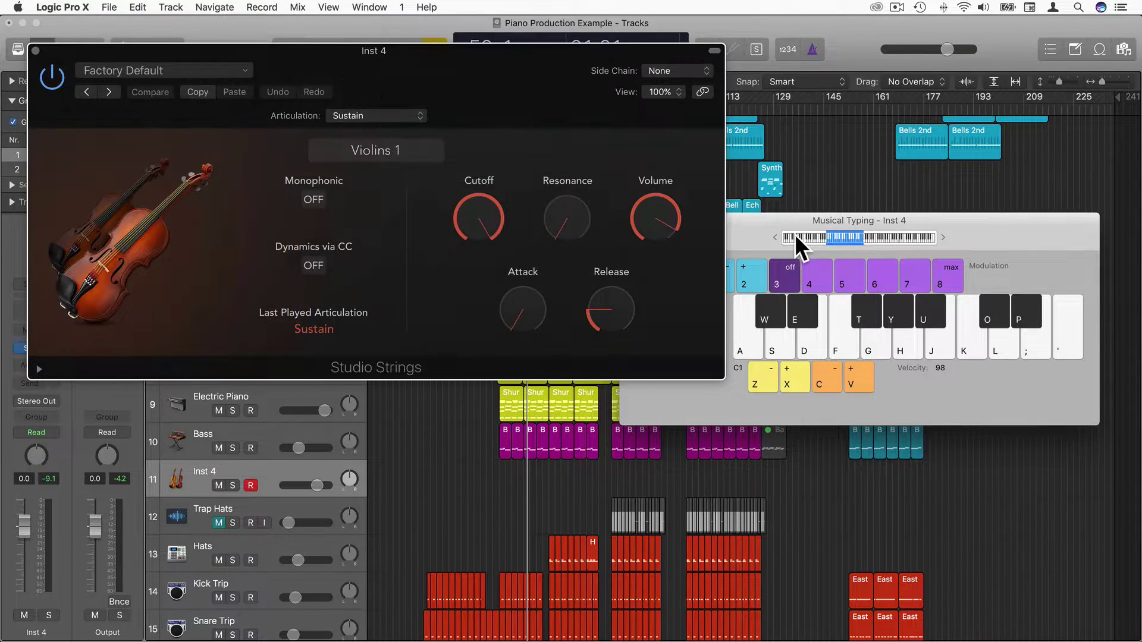
left_click(795, 235)
left_click(838, 237)
left_click_drag(838, 238, 863, 238)
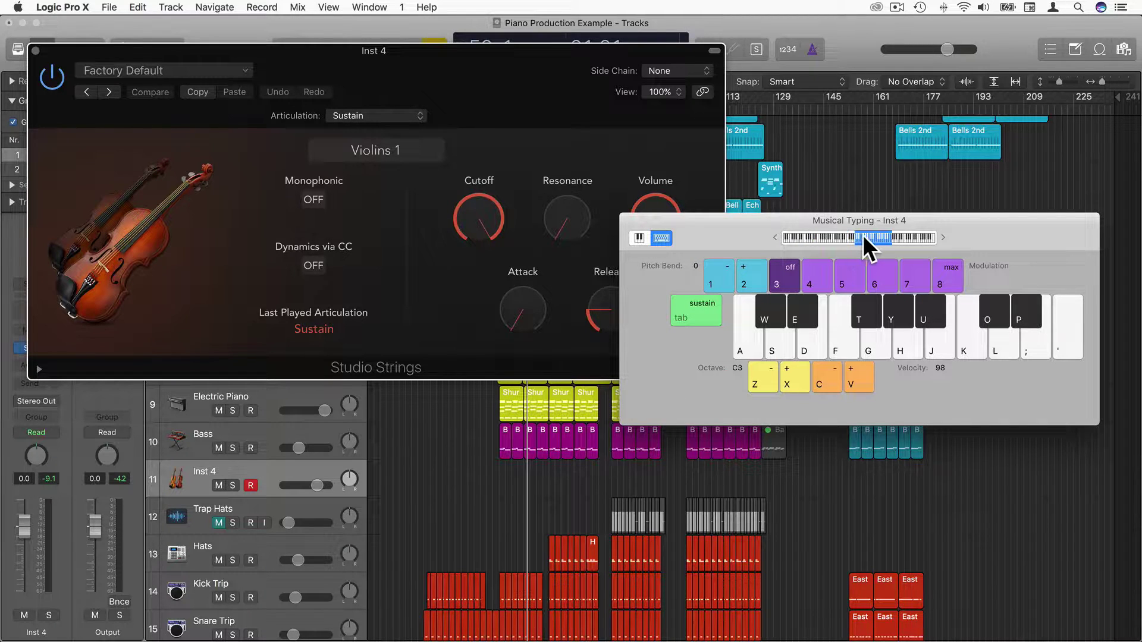
left_click(888, 237)
left_click(846, 235)
key("f")
key("f")
key("f")
key("f")
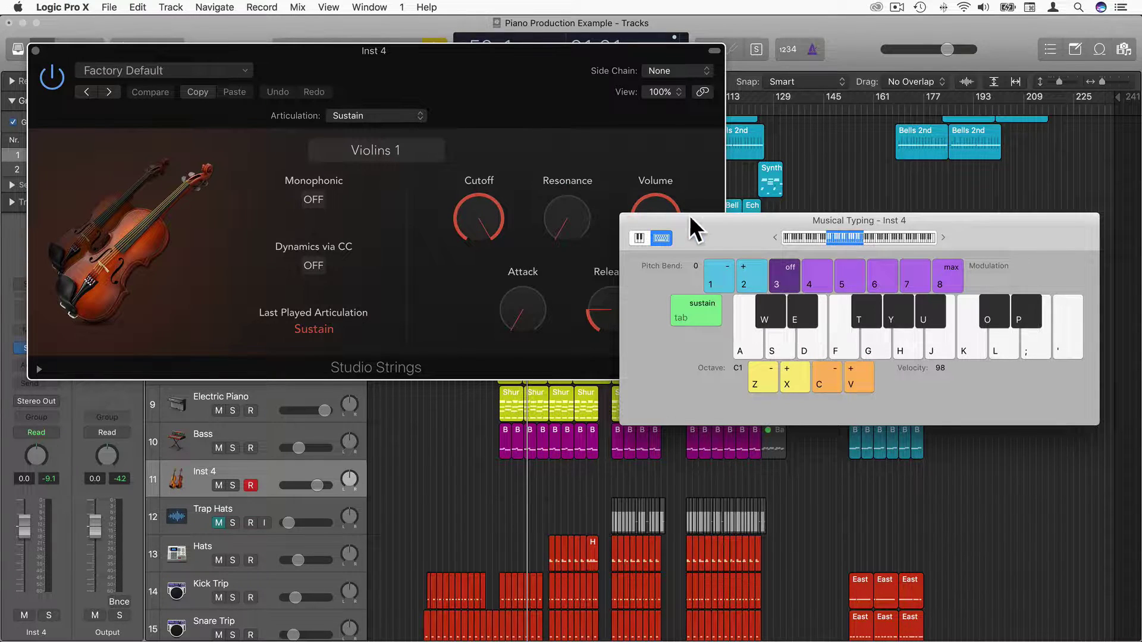
key("f")
- Audition Double Basses in Studio Strings with low F and A notes and return to Violins 1
left_click(389, 153)
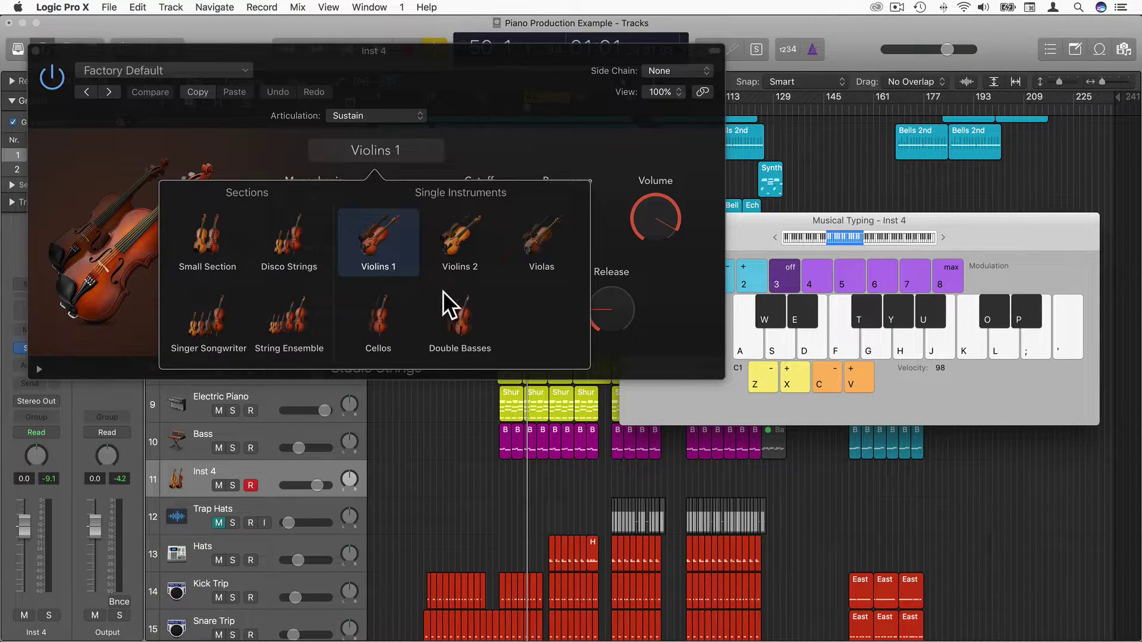
left_click(460, 315)
key("f")
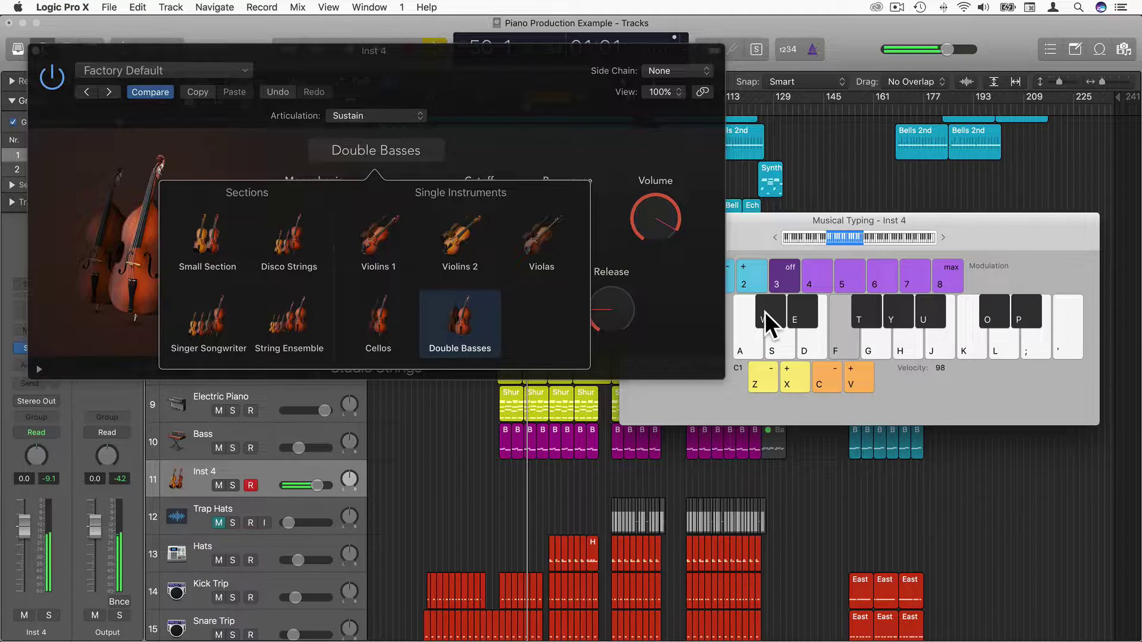
key("h")
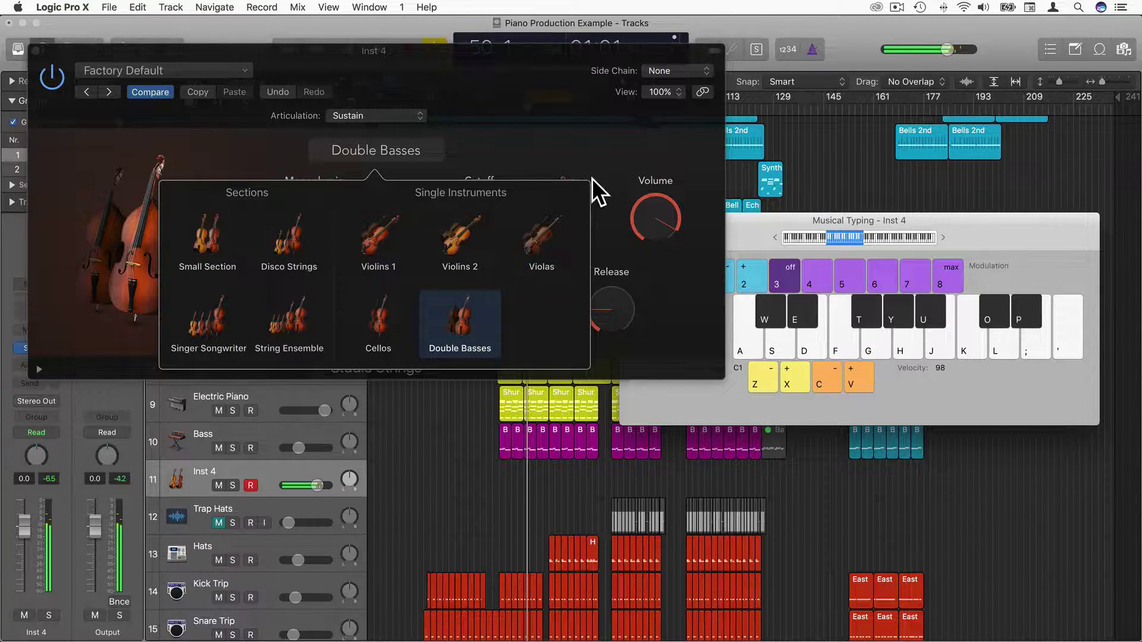
left_click(380, 233)
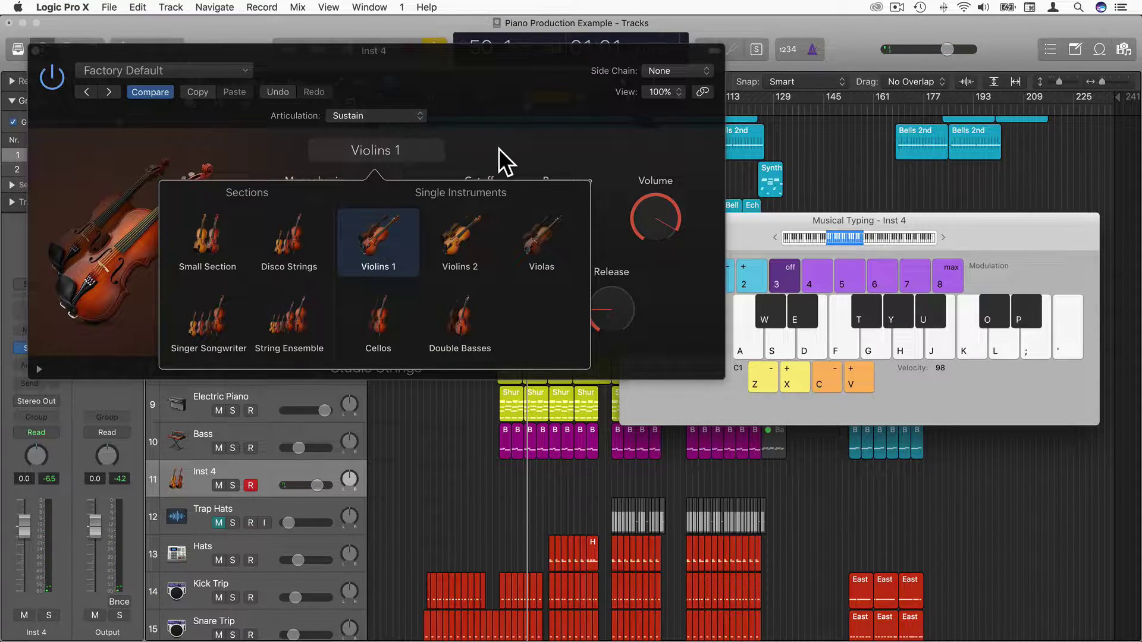
left_click(473, 138)
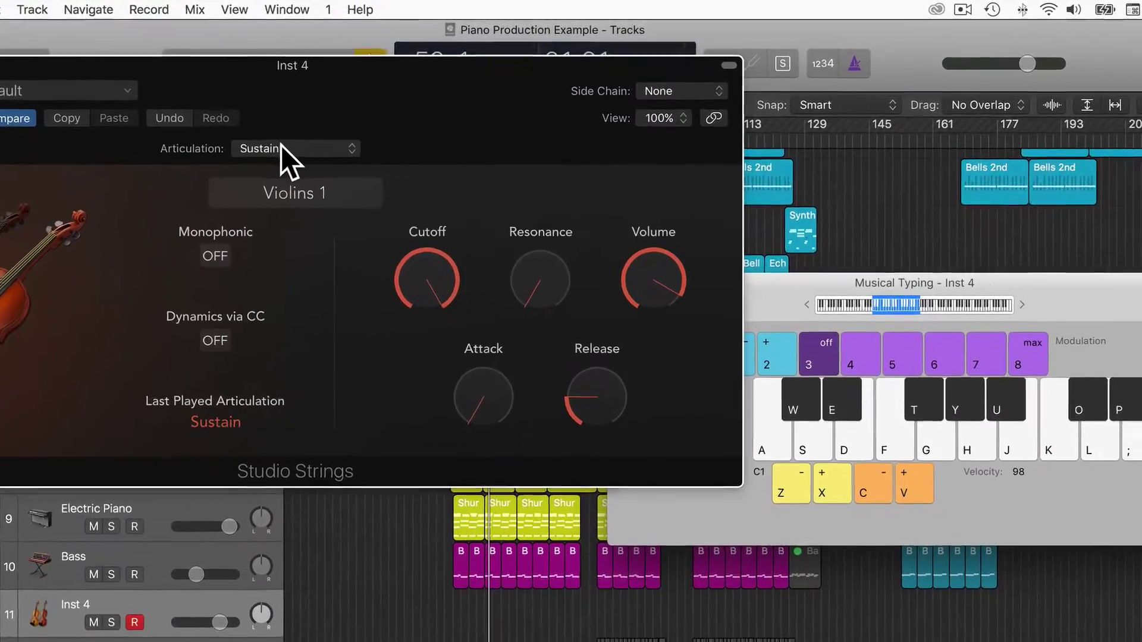
- Raise the Musical Typing octave to C4, set the Violins 1 articulation to Staccato and play test notes
left_click(281, 148)
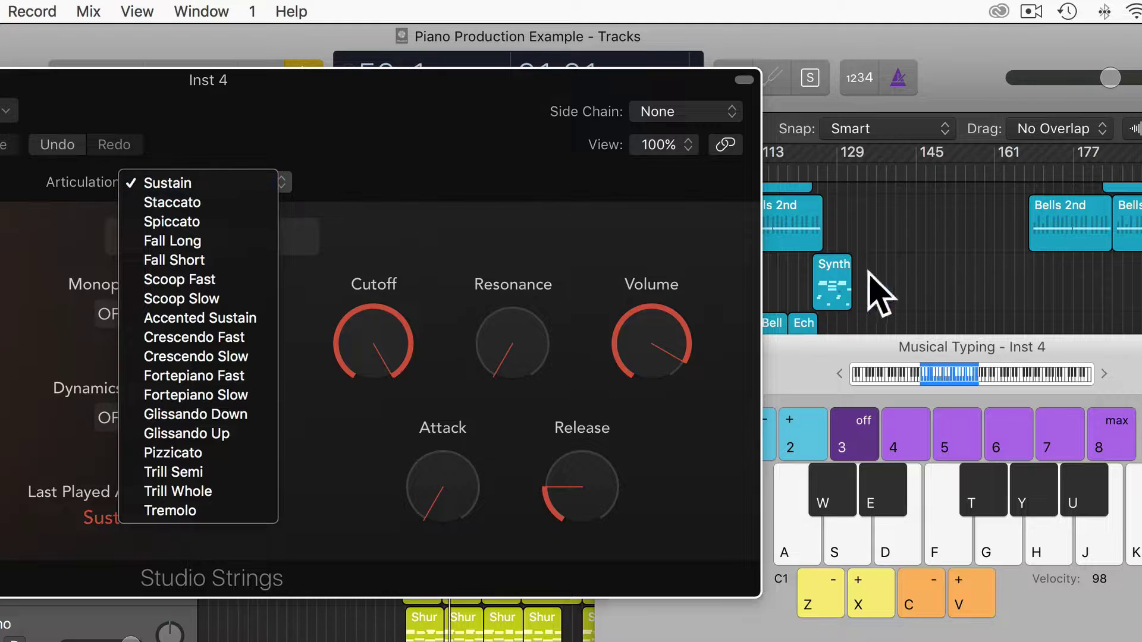
left_click(1010, 379)
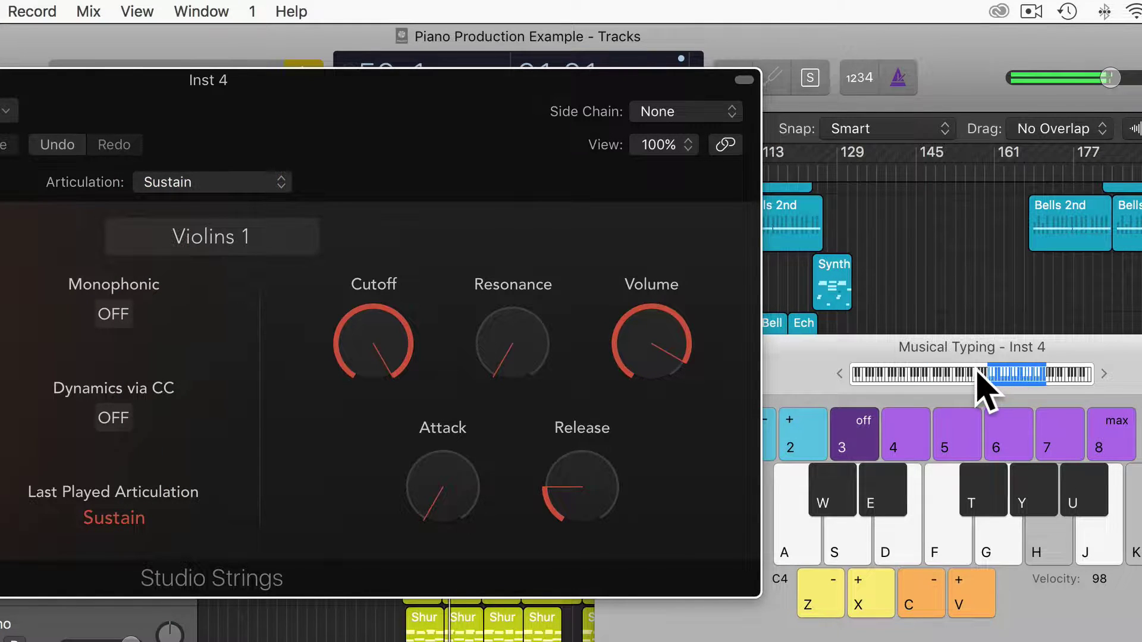
left_click(177, 184)
left_click(181, 202)
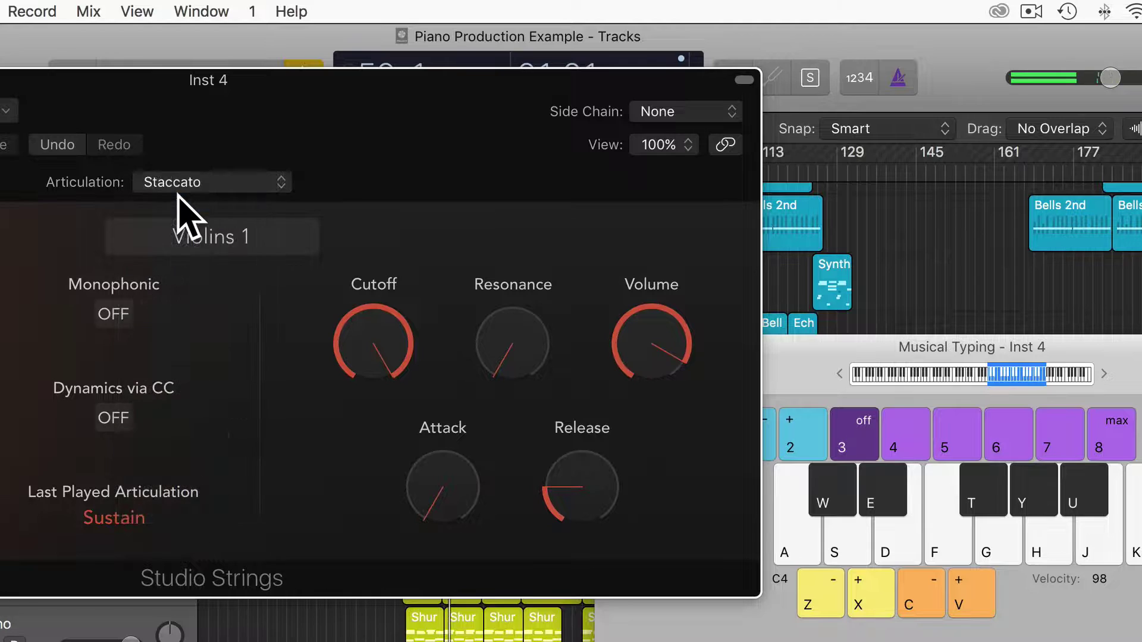
key("h")
key("k")
key("h")
key("k")
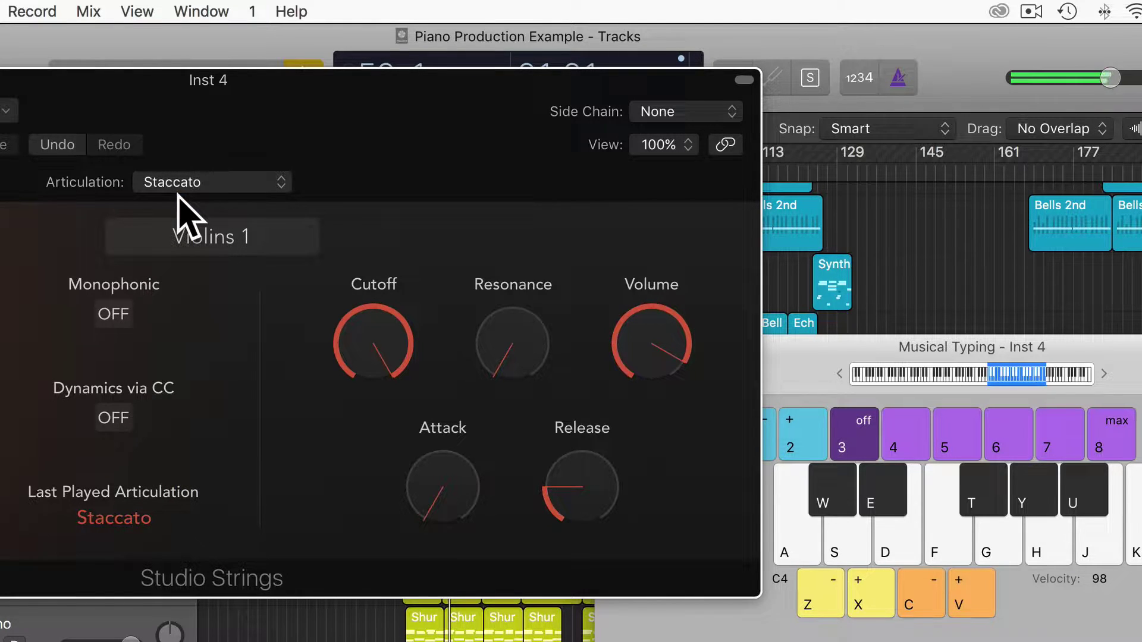
key("f")
key("h")
key("f")
key("s")
key("s")
- Lower the Musical Typing octave to C3 and play repeated F and A notes with the Staccato articulation
key("z")
key("f")
key("h")
key("f")
key("h")
key("f")
key("h")
key("f")
key("h")
key("f")
key("h")
key("f")
key("h")
- Set the Violins 1 articulation to Spiccato and audition it with F and A notes
left_click(189, 183)
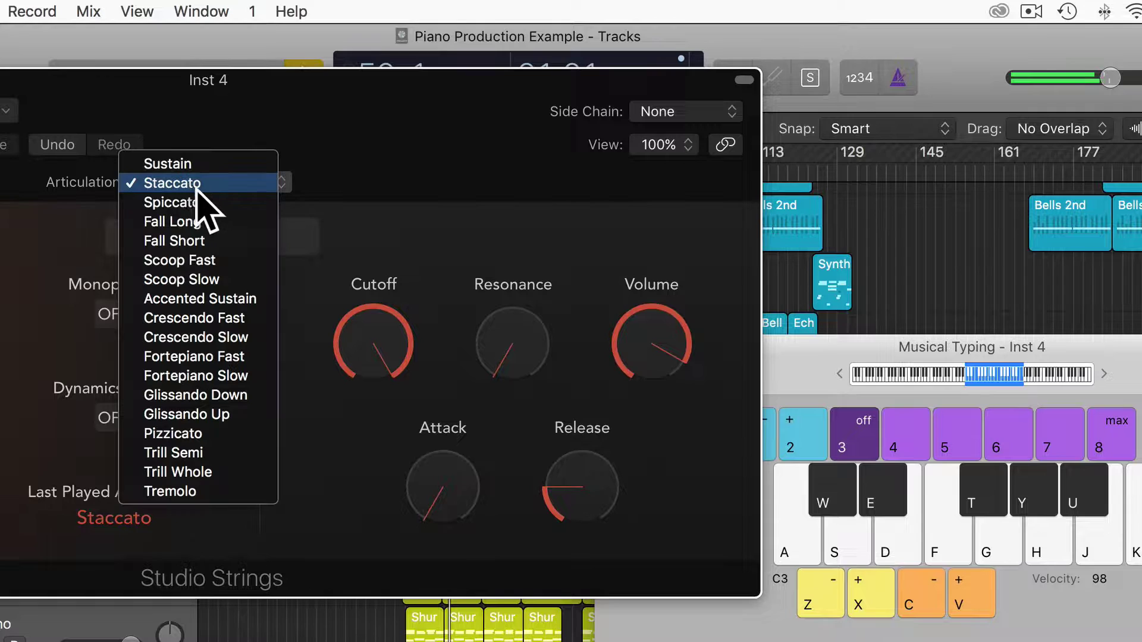
left_click(214, 203)
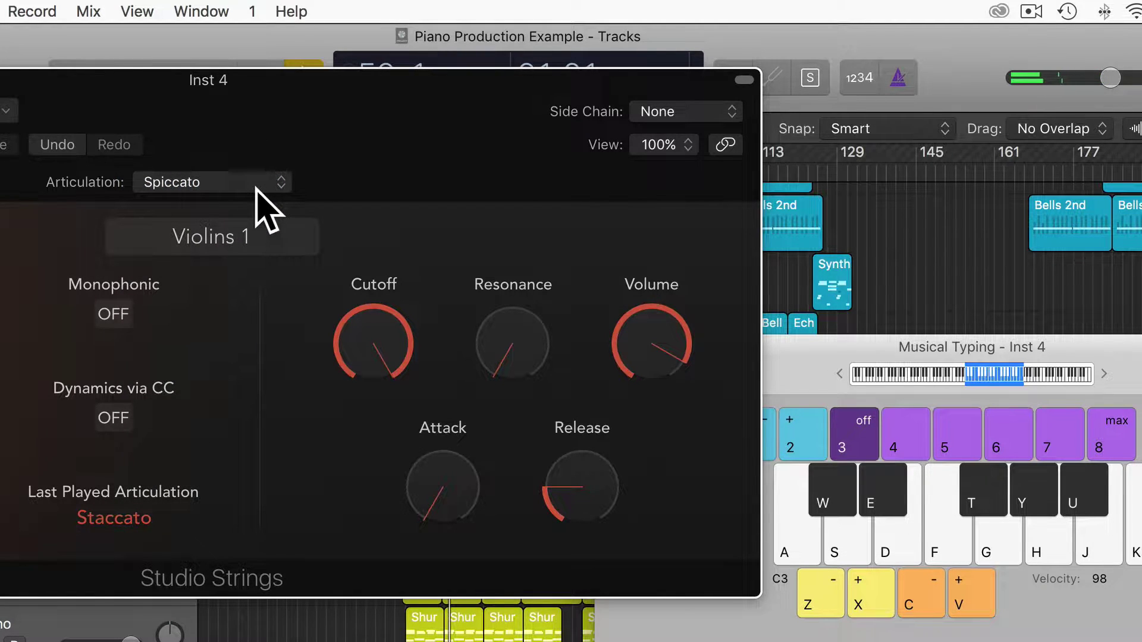
key("f")
key("h")
key("f")
key("h")
- Audition the Fall Long and Fall Short articulations on Violins 1 with F and A notes
left_click(249, 186)
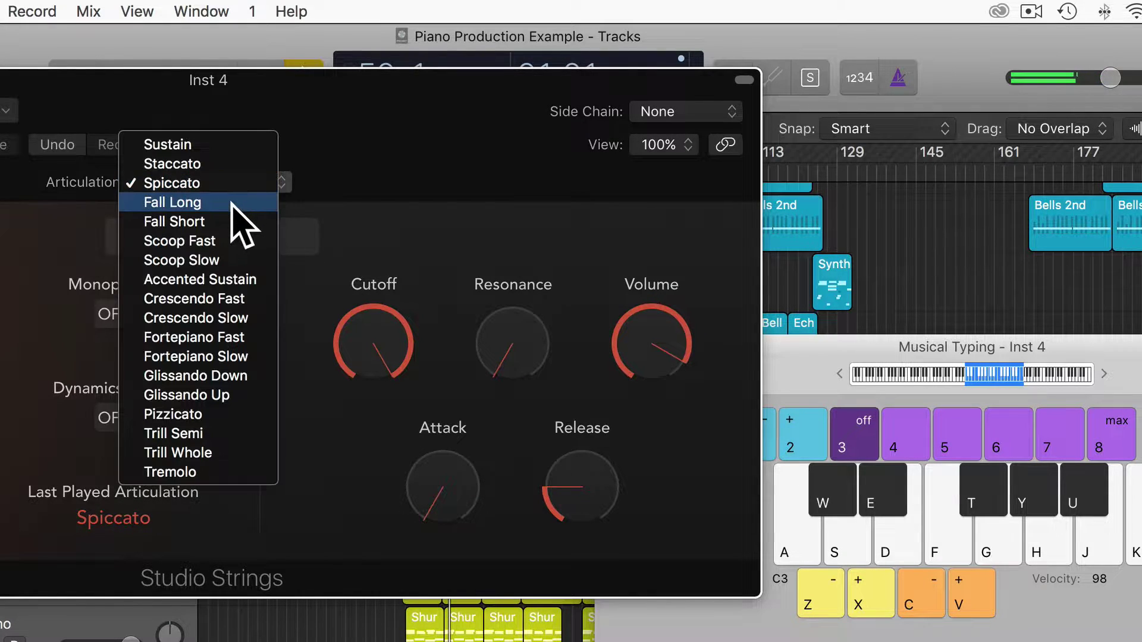
left_click(232, 203)
key("f")
key("h")
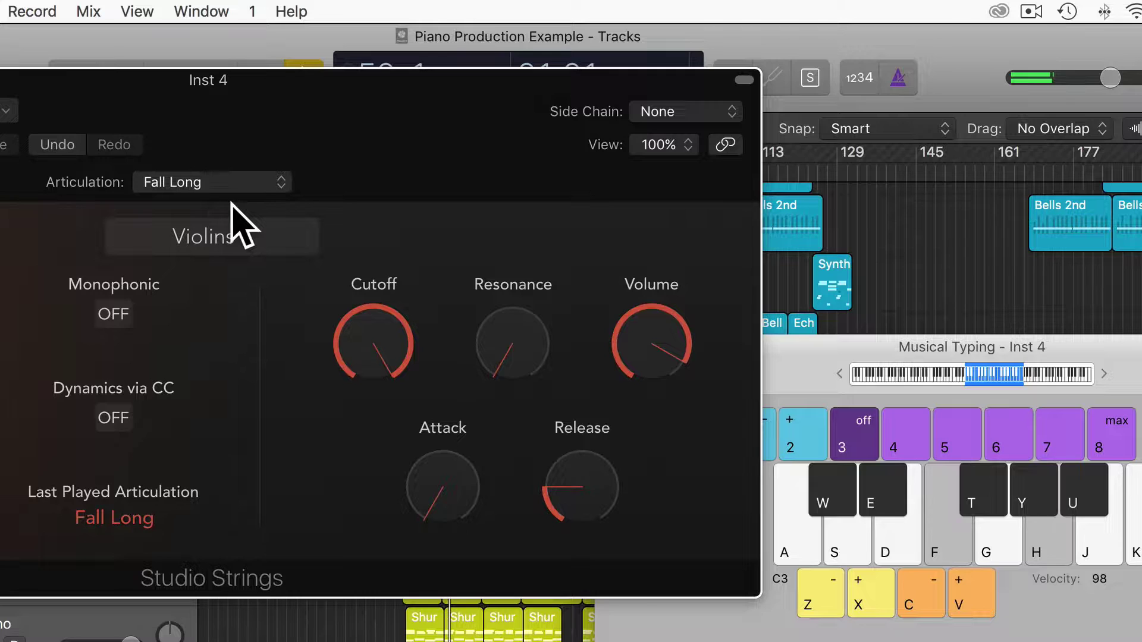
left_click(206, 186)
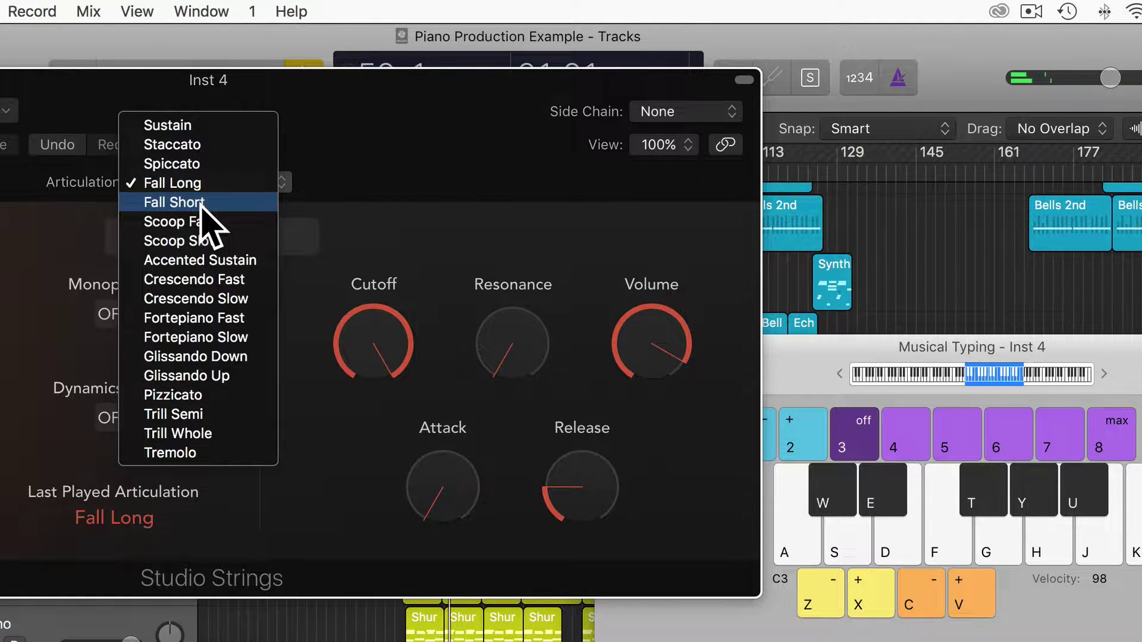
left_click(202, 203)
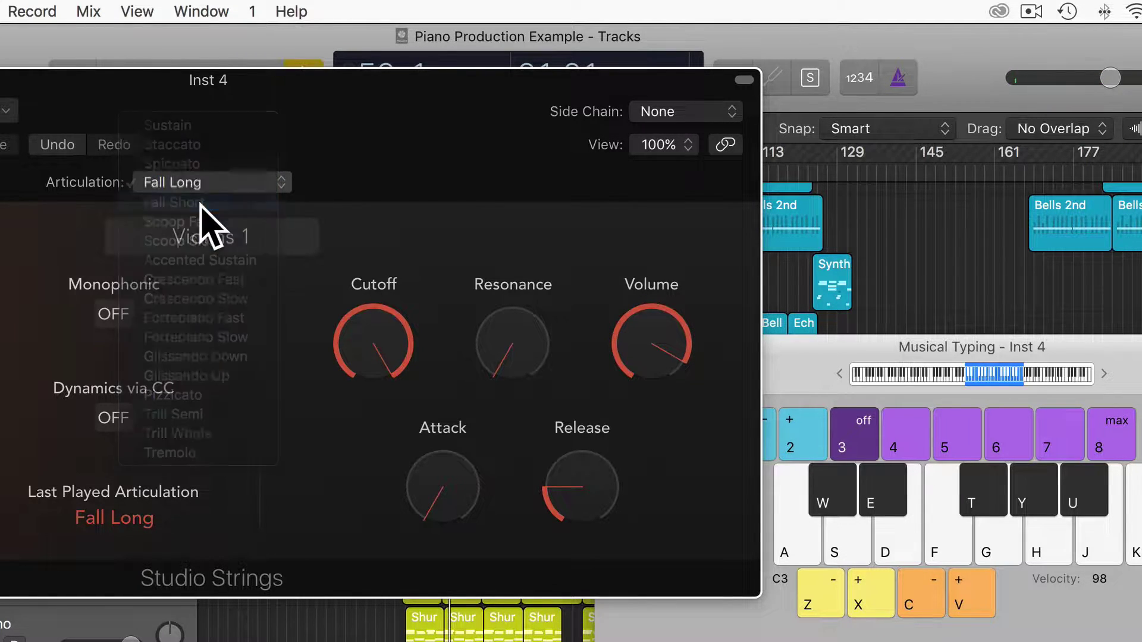
key("f")
key("h")
- Audition the Scoop Fast and Scoop Slow articulations on Violins 1 with F and A notes
left_click(209, 188)
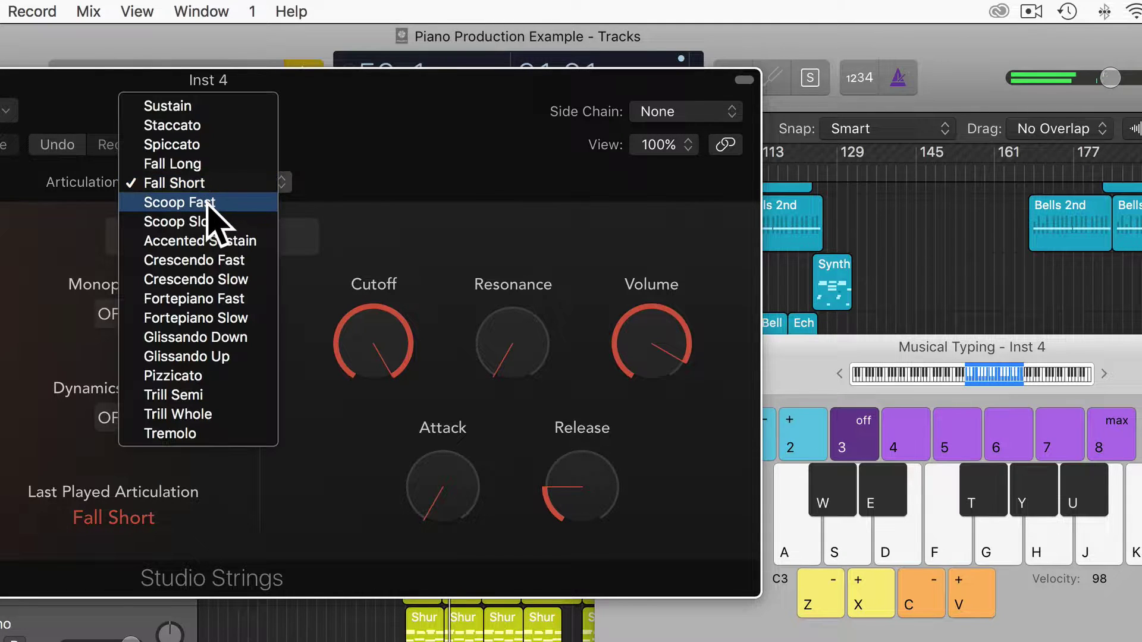
left_click(223, 204)
key("f")
key("h")
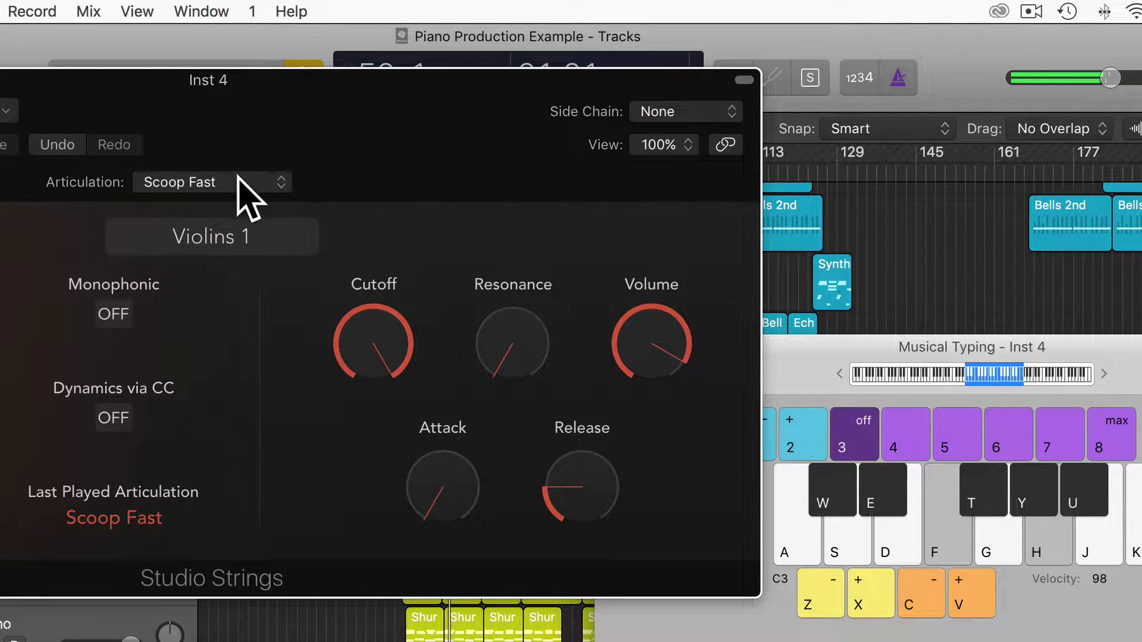
left_click(212, 182)
left_click(204, 203)
key("f")
key("h")
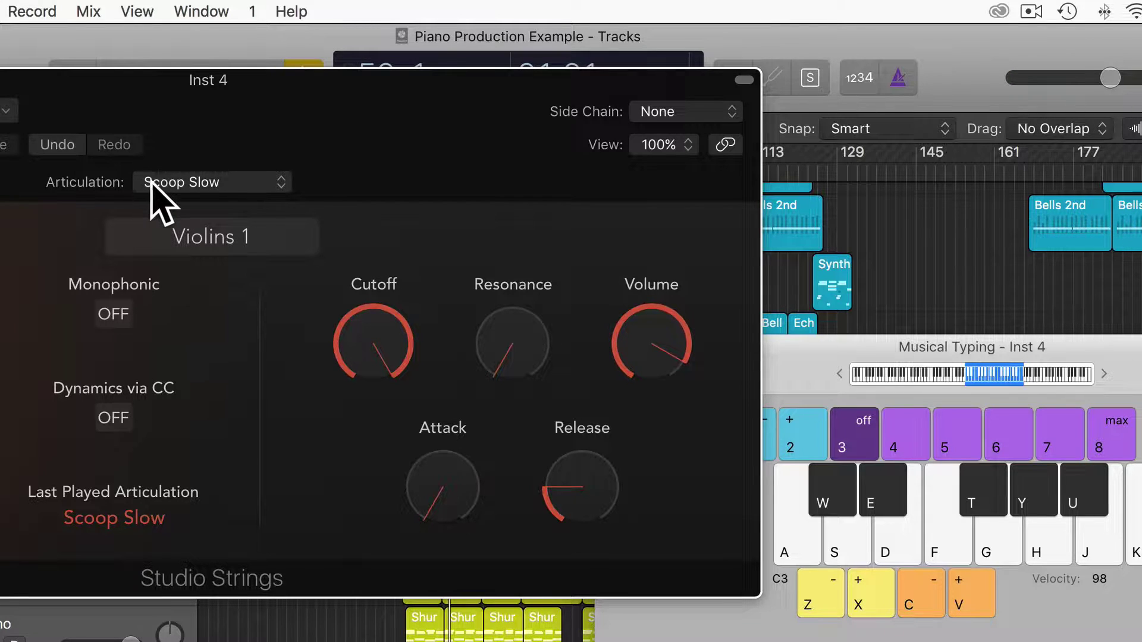
- Set the Violins 1 articulation to Accented Sustain and audition it with F and A notes
left_click(238, 184)
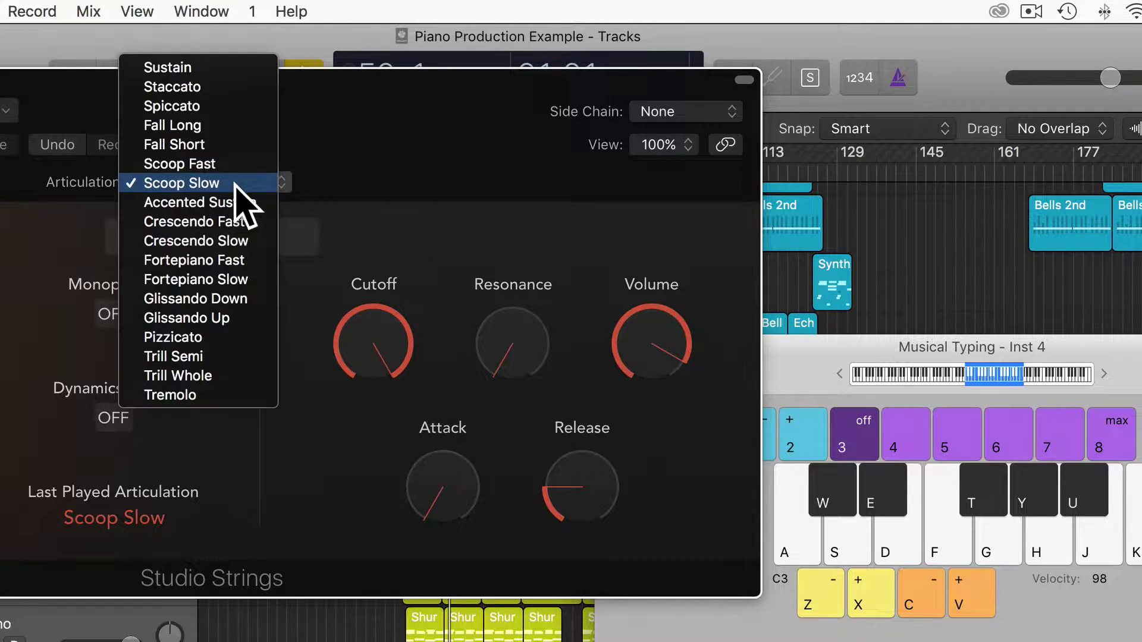
left_click(235, 205)
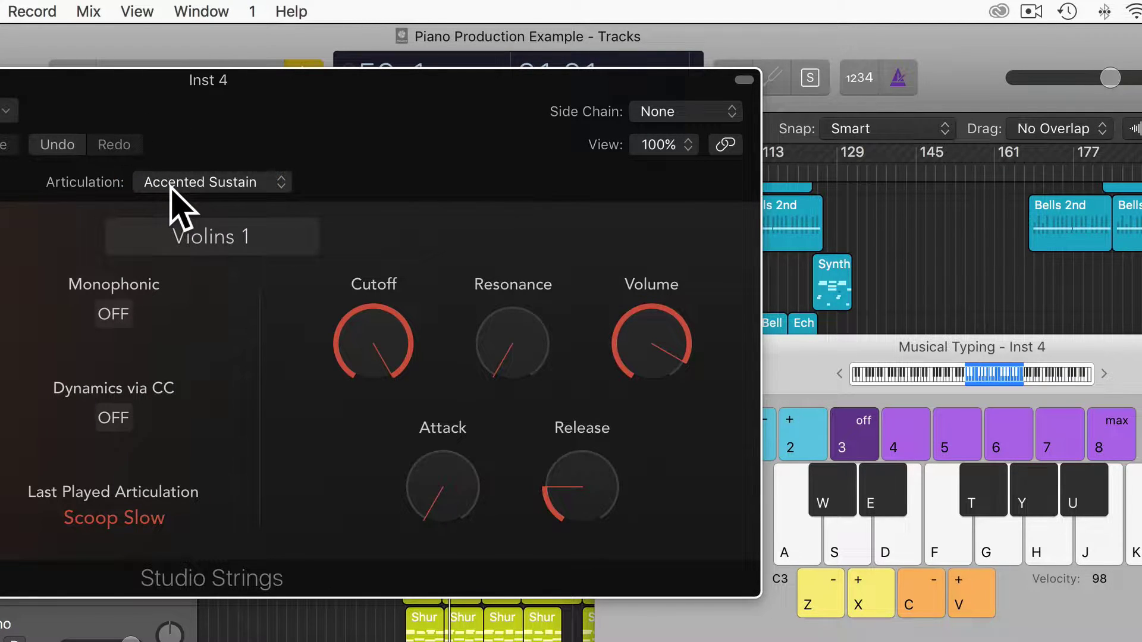
key("f")
key("h")
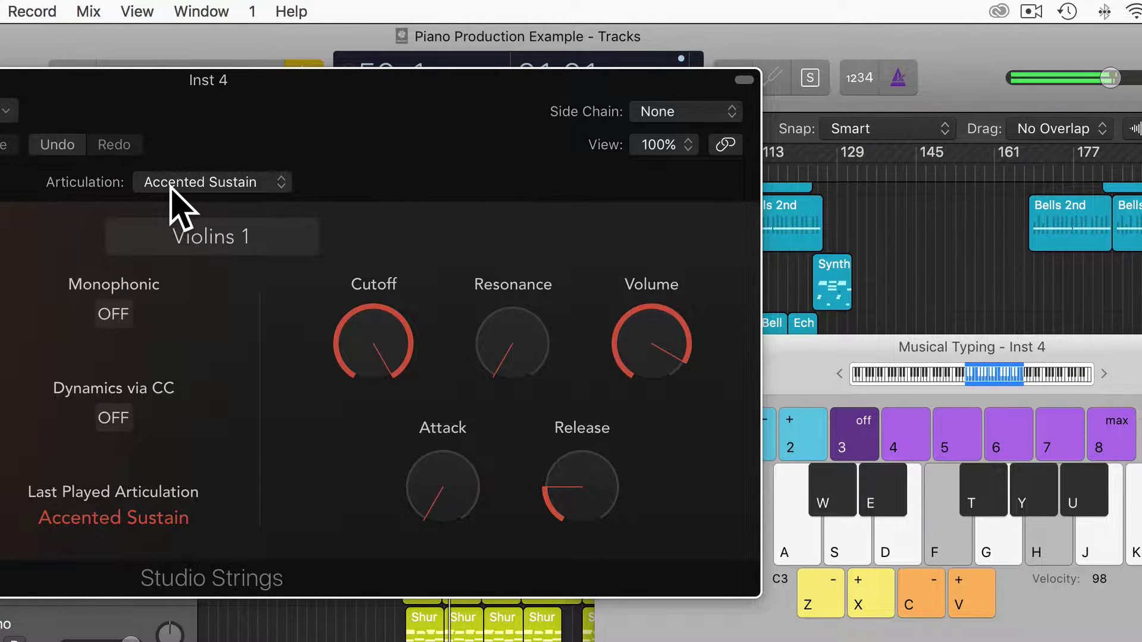
- Audition Crescendo Fast with F and A notes, and set the articulation to Crescendo Slow and play the same notes
left_click(171, 186)
left_click(222, 202)
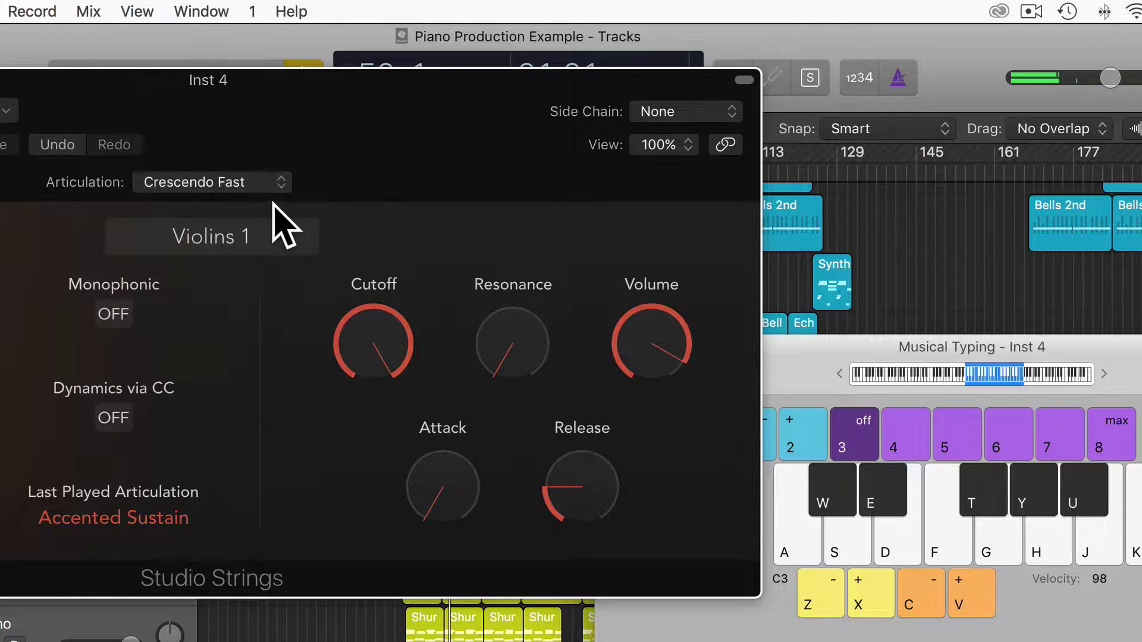
key("f")
key("h")
left_click(214, 182)
left_click(215, 202)
key("f")
key("h")
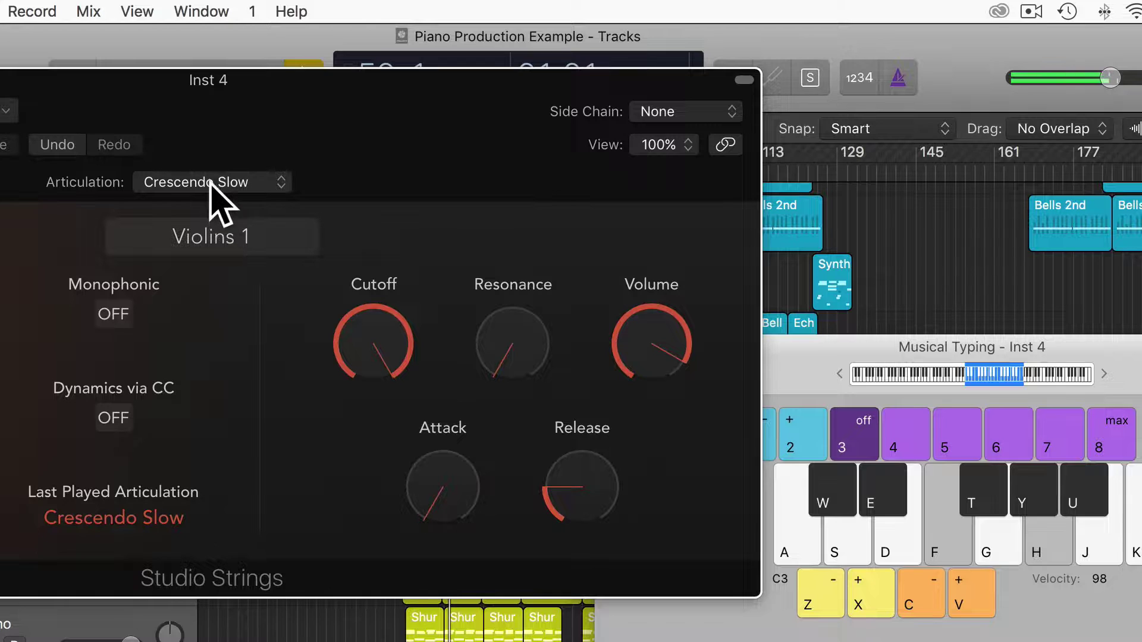
- Audition the Fortepiano Fast and Fortepiano Slow articulations on Violins 1 with F and A notes
left_click(211, 183)
left_click(219, 200)
key("f")
key("h")
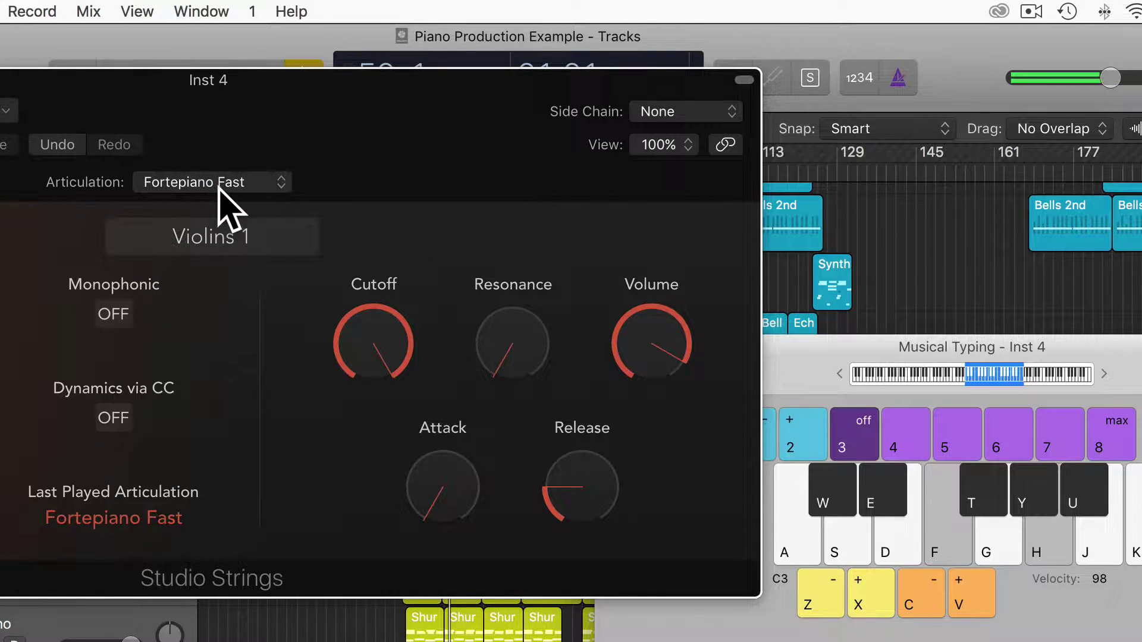
left_click(224, 186)
left_click(226, 202)
key("f")
key("h")
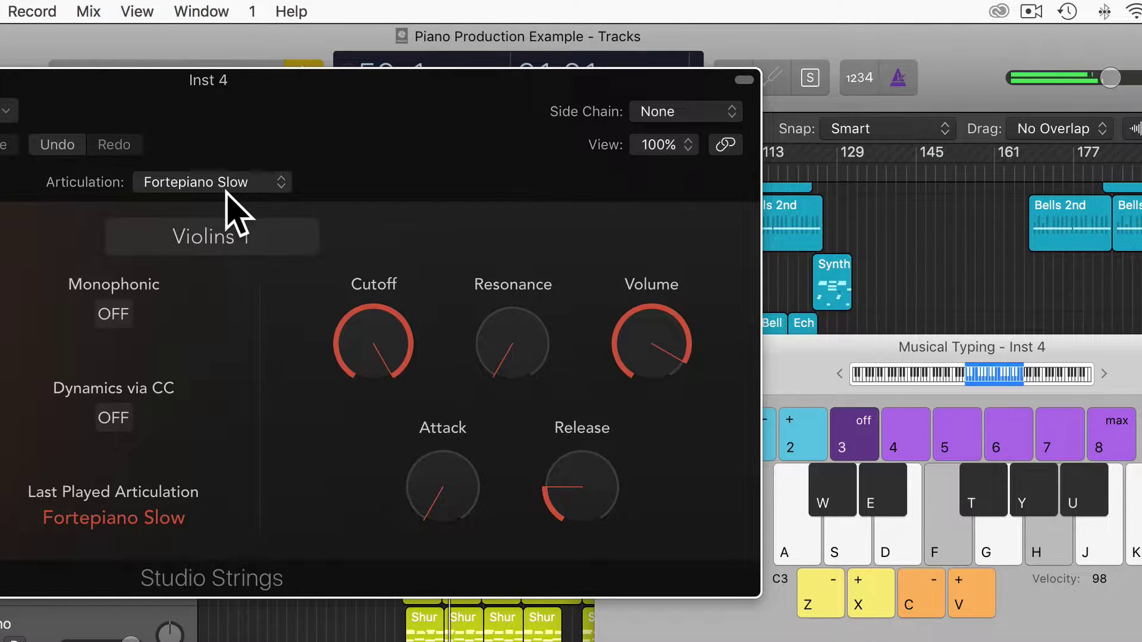
- Audition the Glissando Down and Glissando Up articulations on Violins 1 with F and A notes
left_click(224, 189)
left_click(225, 202)
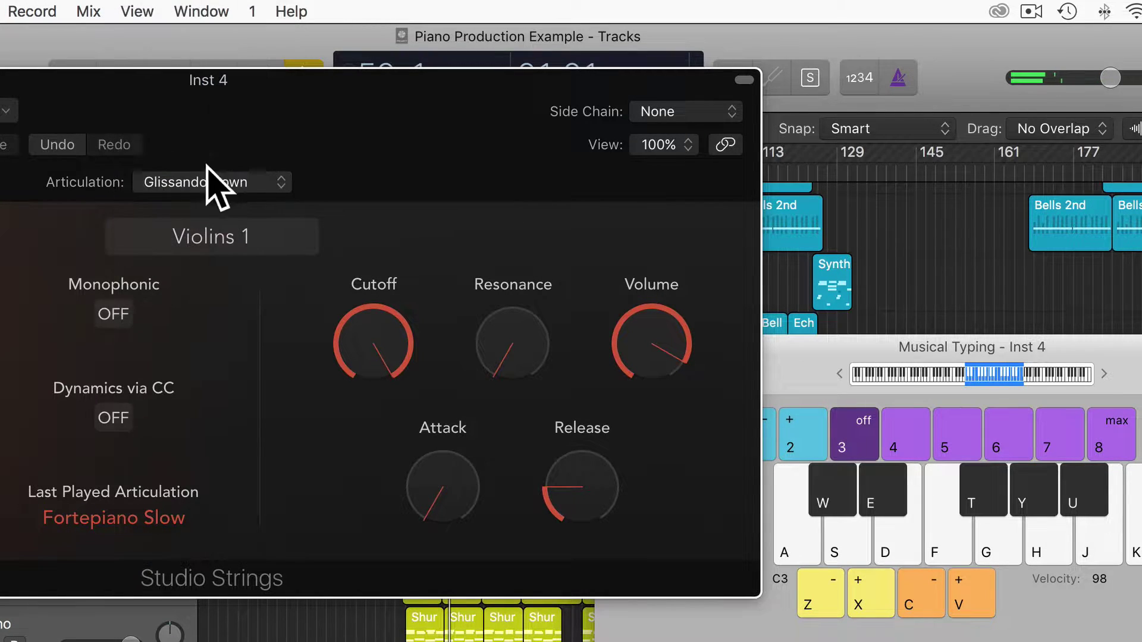
key("f")
key("h")
left_click(235, 183)
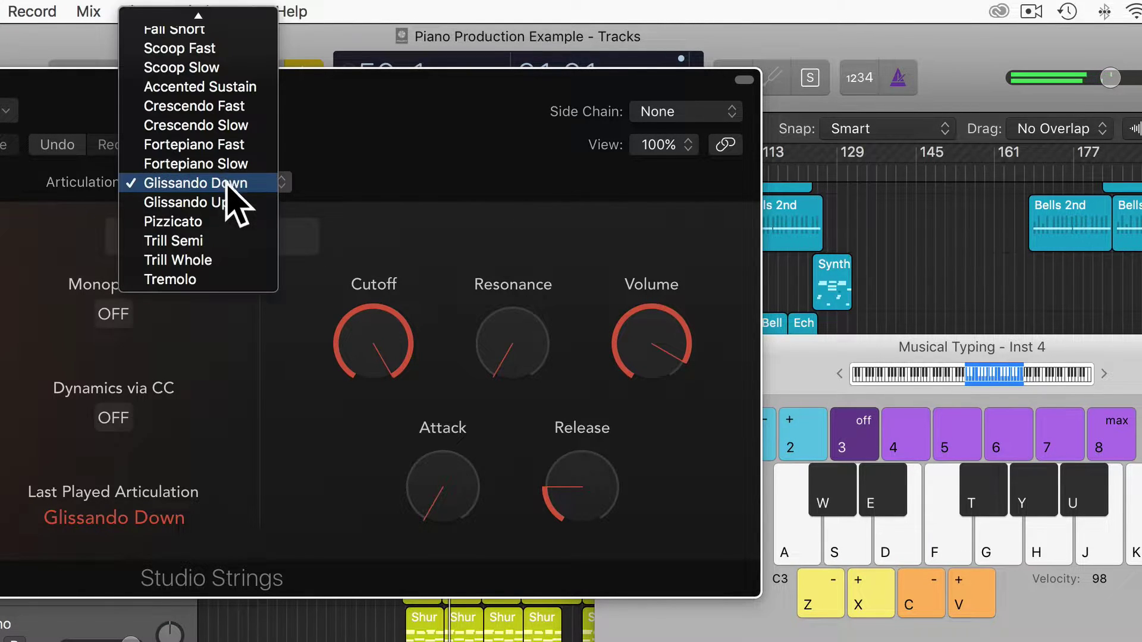
left_click(218, 201)
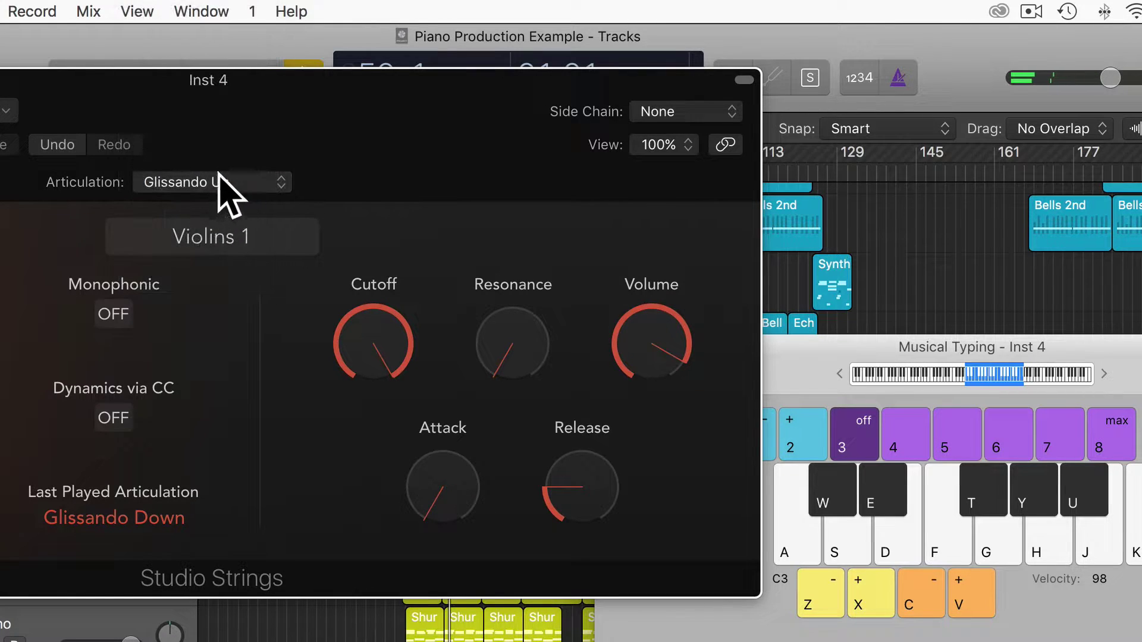
key("f")
key("h")
- Set the Violins 1 articulation to Pizzicato and audition it with repeated short F, A and C notes
left_click(205, 184)
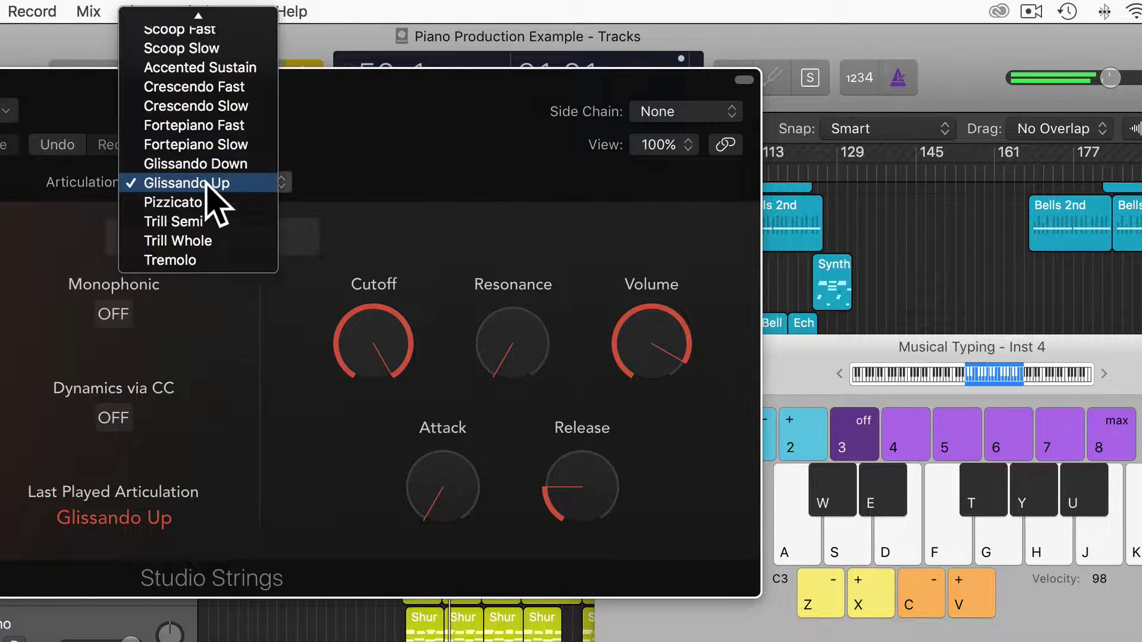
left_click(219, 201)
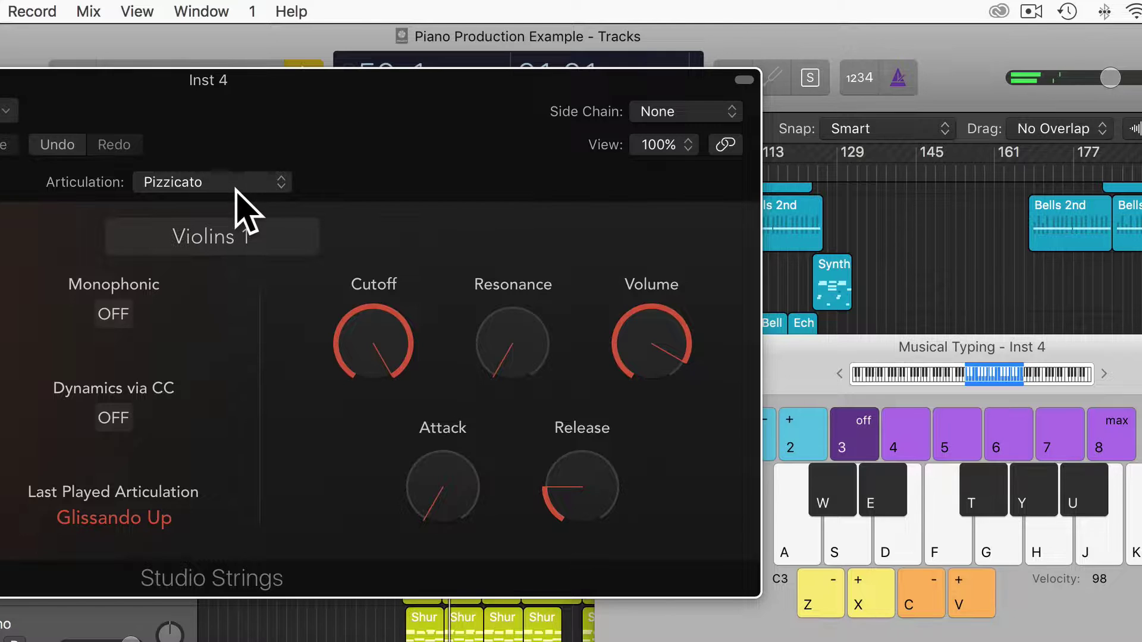
key("f")
key("h")
key("f")
key("h")
key("f")
key("h")
key("f")
key("h")
key("f")
key("h")
key("f")
key("h")
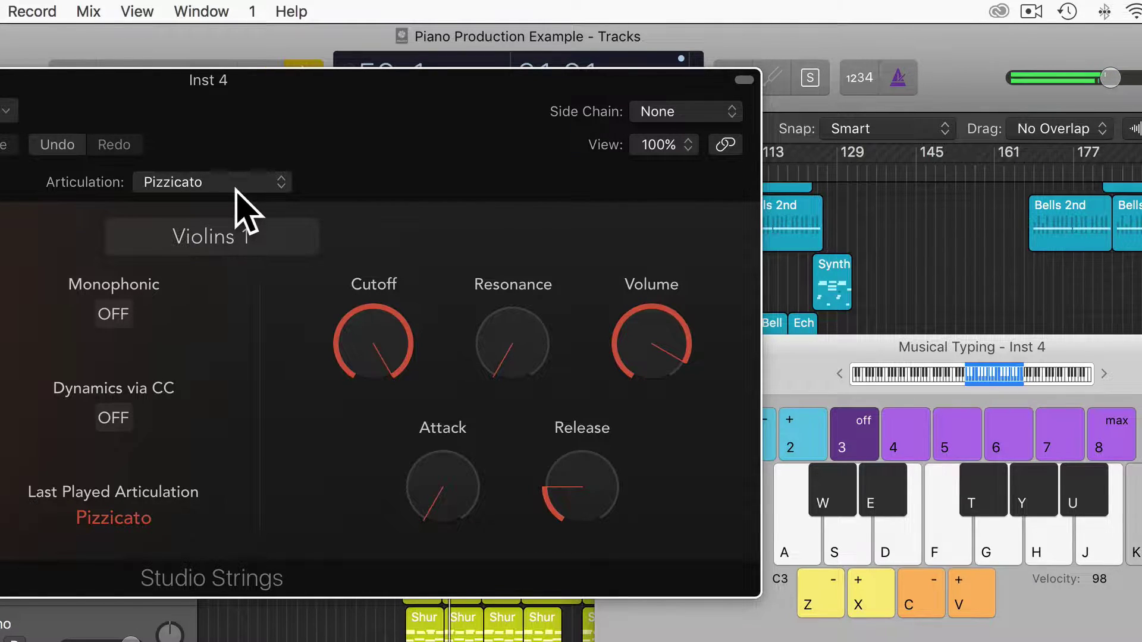
key("f")
key("h")
key("k")
key("h")
key("k")
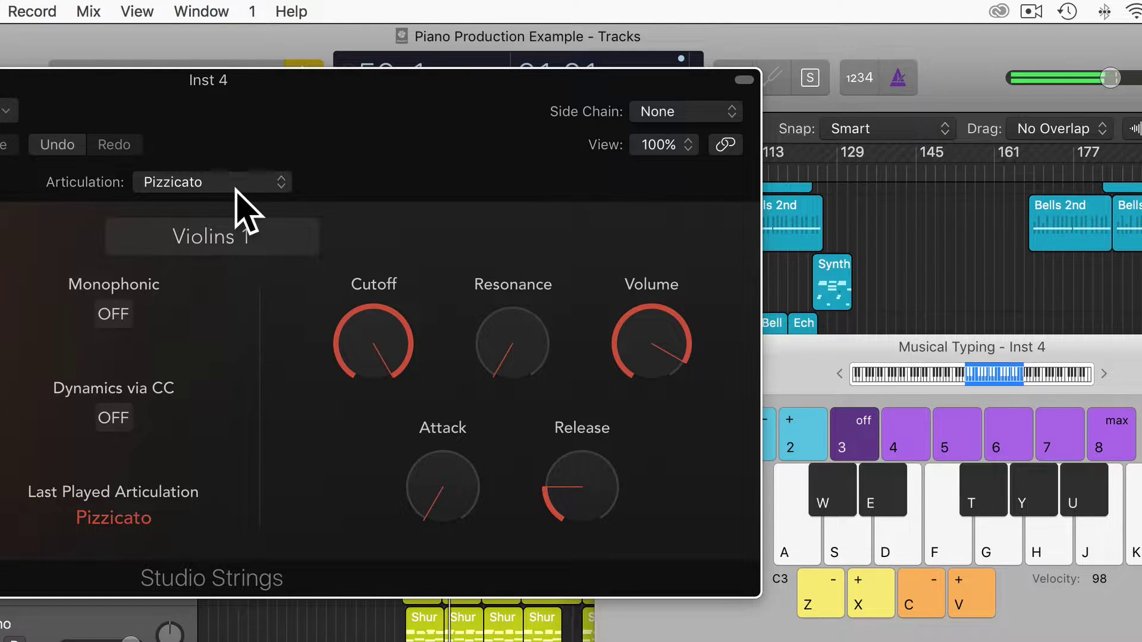
- Audition the Trill Semi and Trill Whole articulations on Violins 1 with F and A notes
left_click(236, 189)
left_click(234, 204)
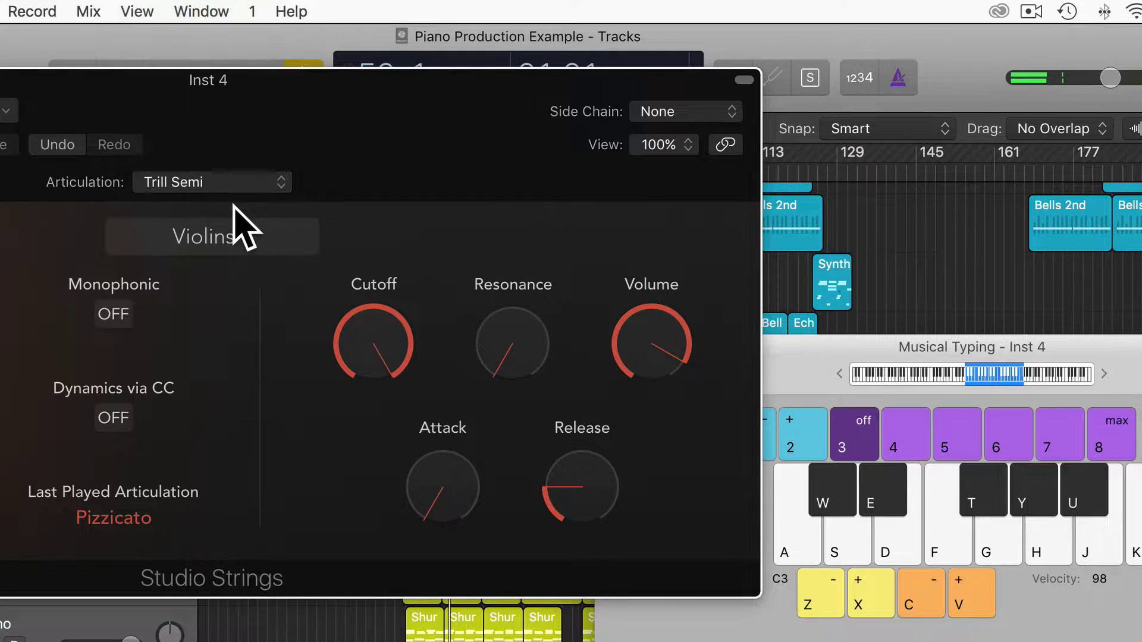
key("f")
key("h")
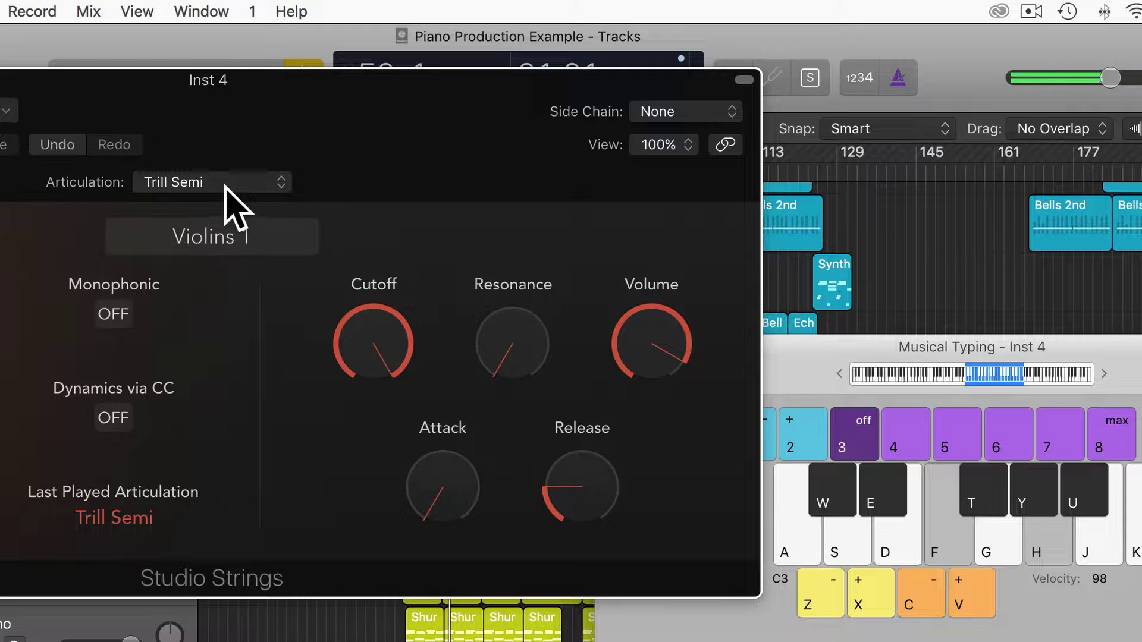
left_click(224, 186)
left_click(216, 200)
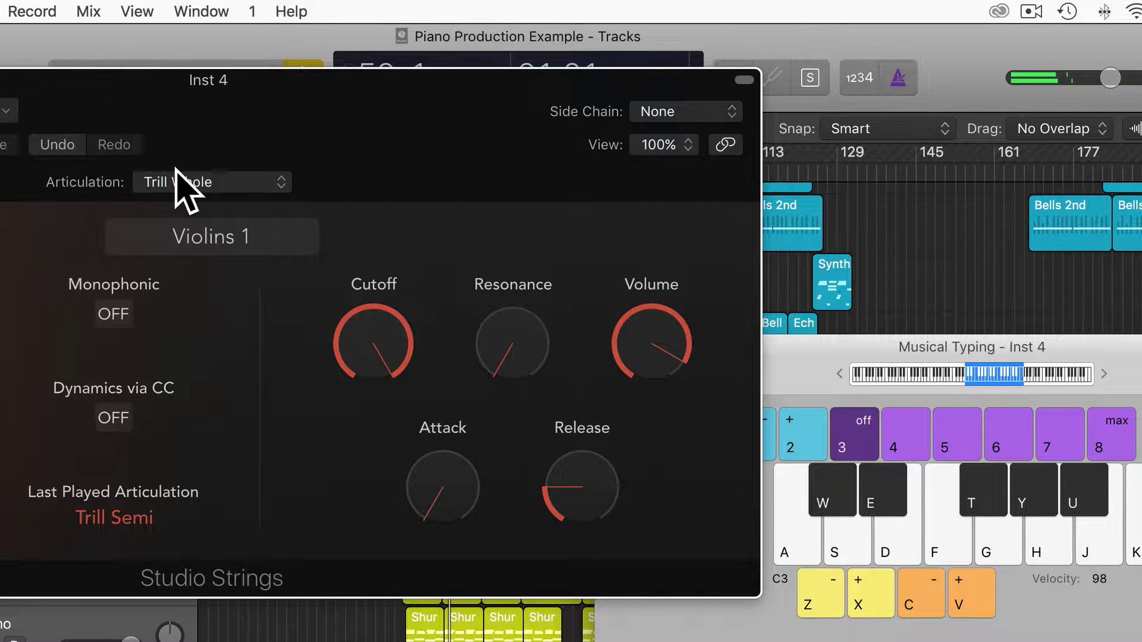
key("f")
key("h")
- Set the Violins 1 articulation to Tremolo and audition it with E, G, A and B notes
left_click(197, 182)
left_click(204, 202)
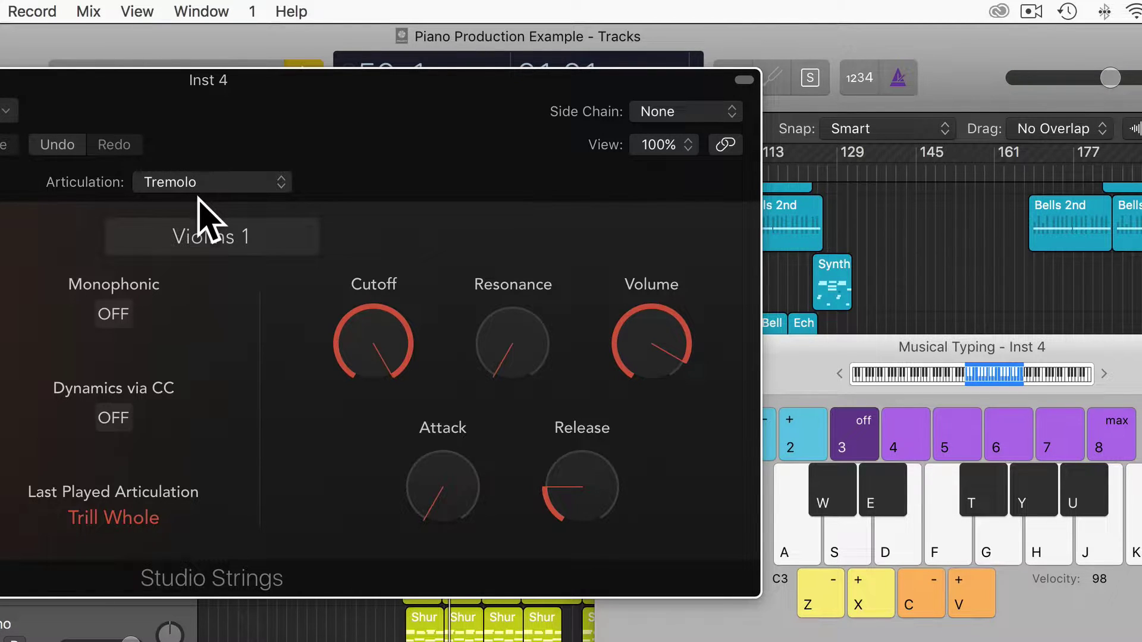
key("d")
key("g")
key("j")
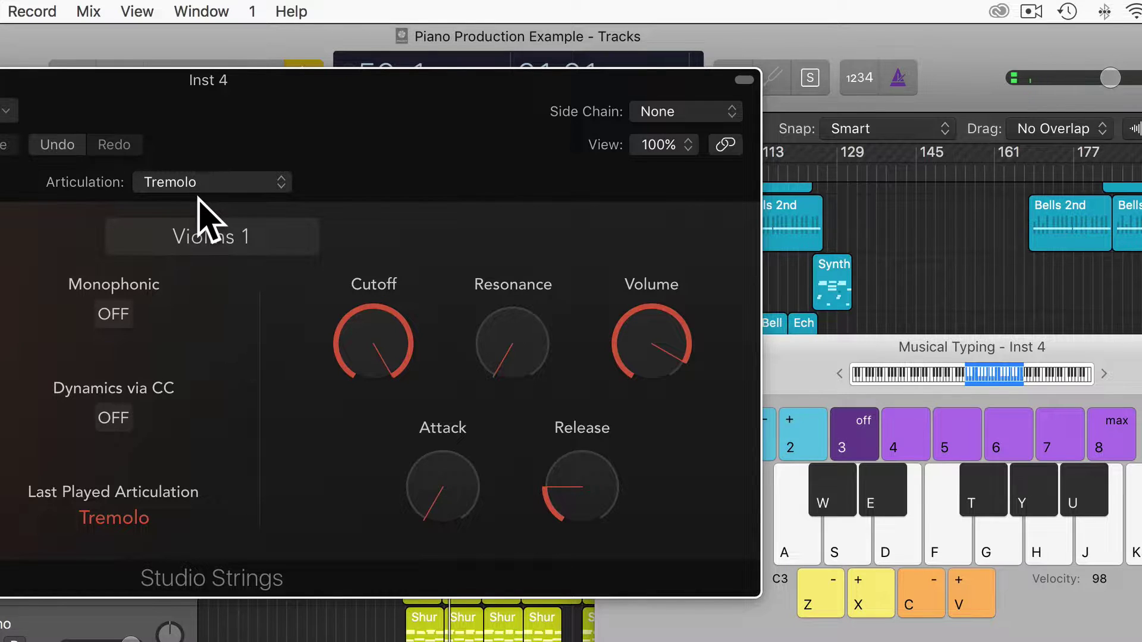
key("d")
key("g")
key("h")
key("j")
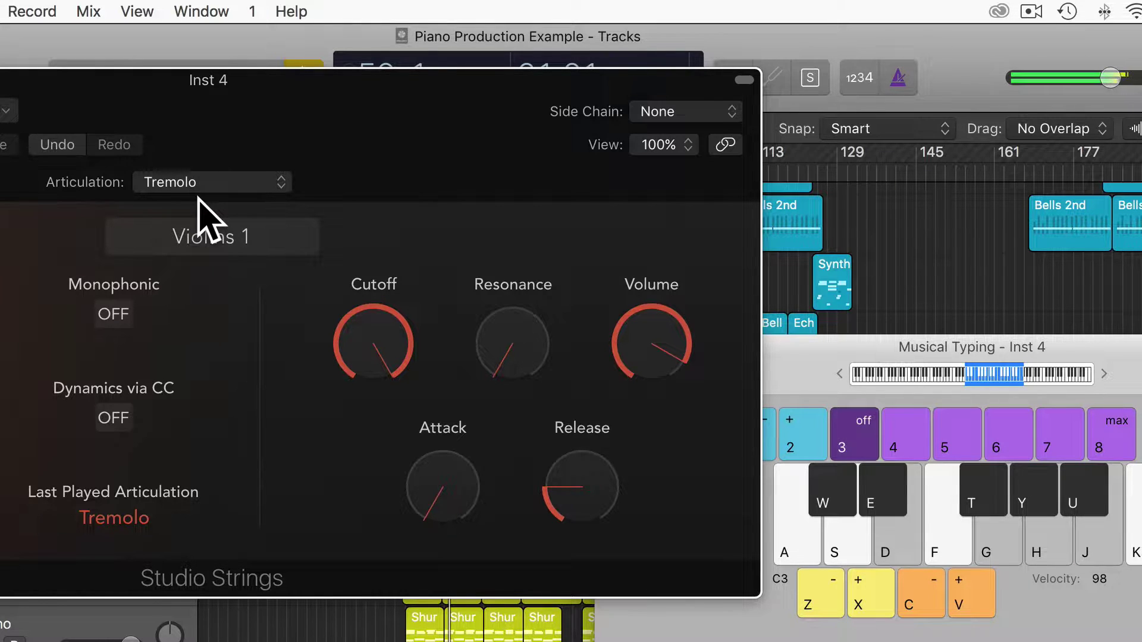
- While holding G and B notes, set the cutoff to 75% and raise the resonance to near maximum
key("g")
key("j")
left_click_drag(374, 347, 365, 441)
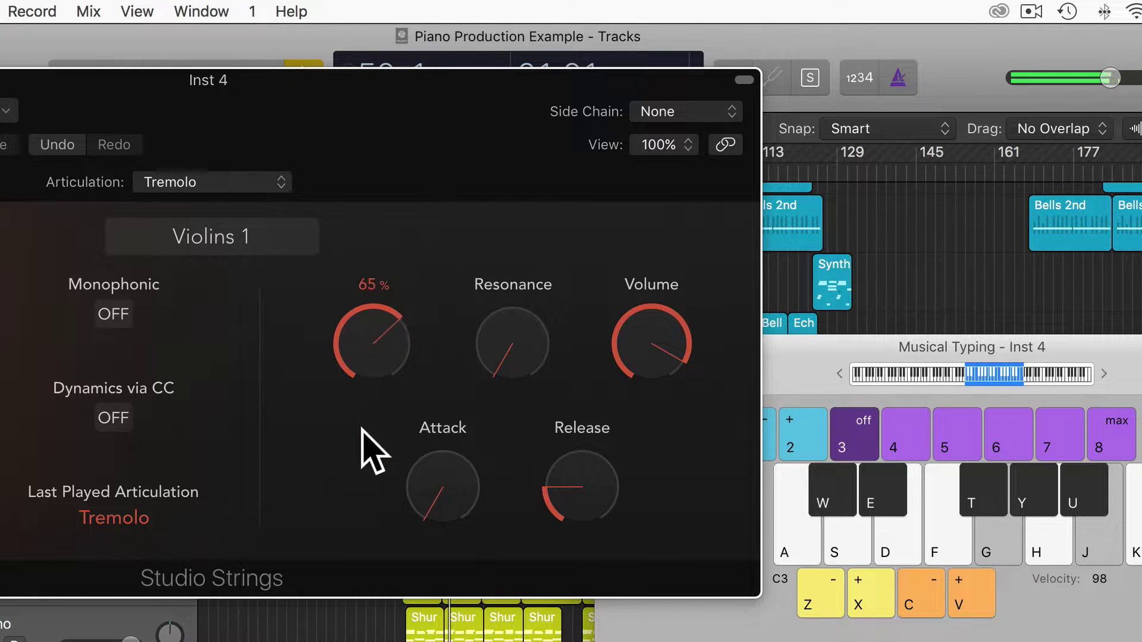
left_click_drag(521, 338, 530, 59)
left_click_drag(382, 344, 370, 266)
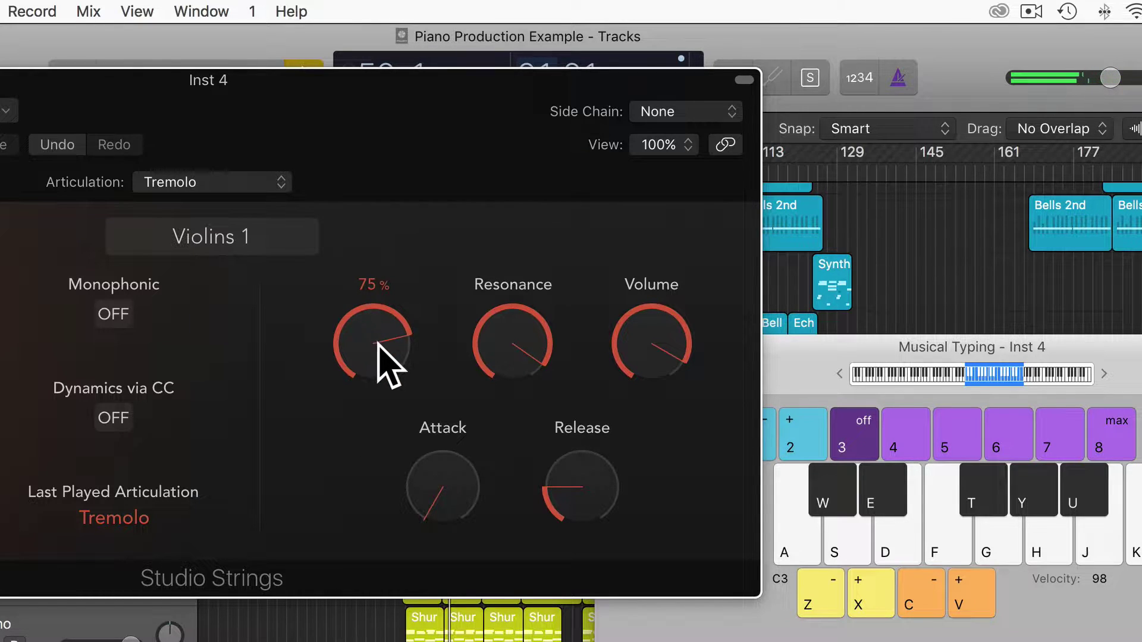
- Compare a moderately raised attack with a 0% attack by playing G and B notes at each setting
mouse_move(655, 372)
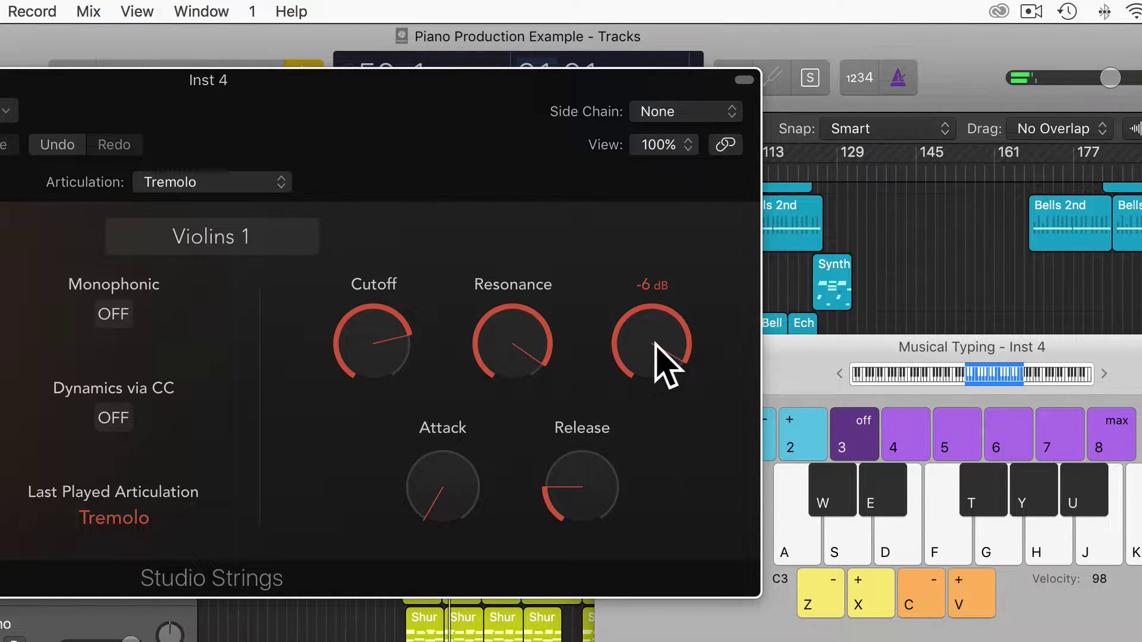
mouse_move(466, 461)
left_click_drag(441, 476, 438, 332)
key("g")
key("j")
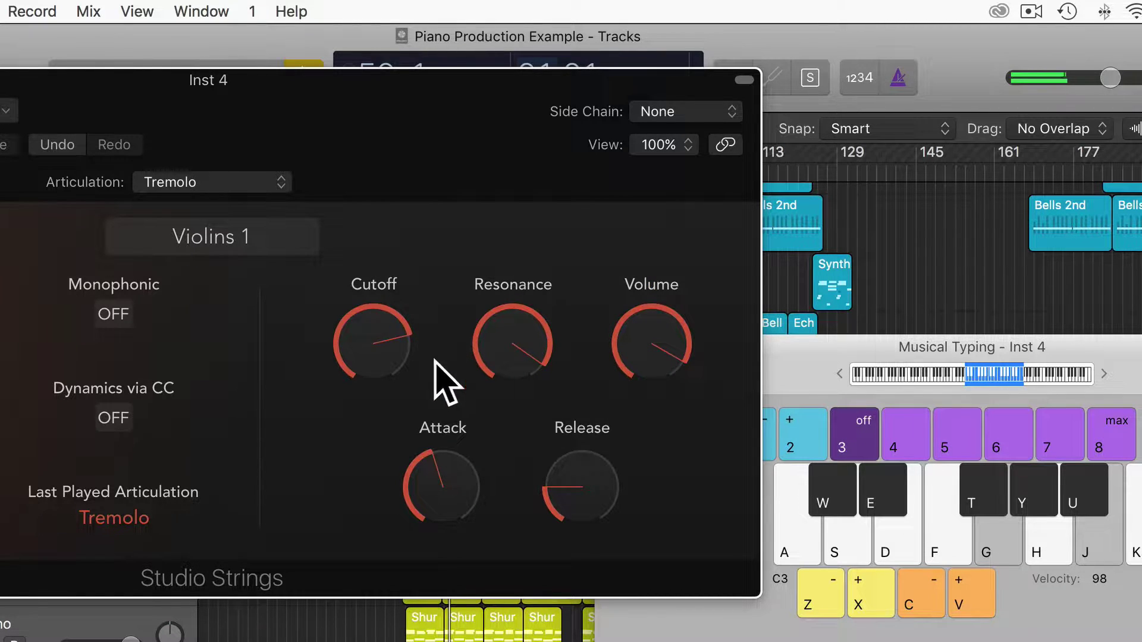
left_click_drag(449, 492, 448, 626)
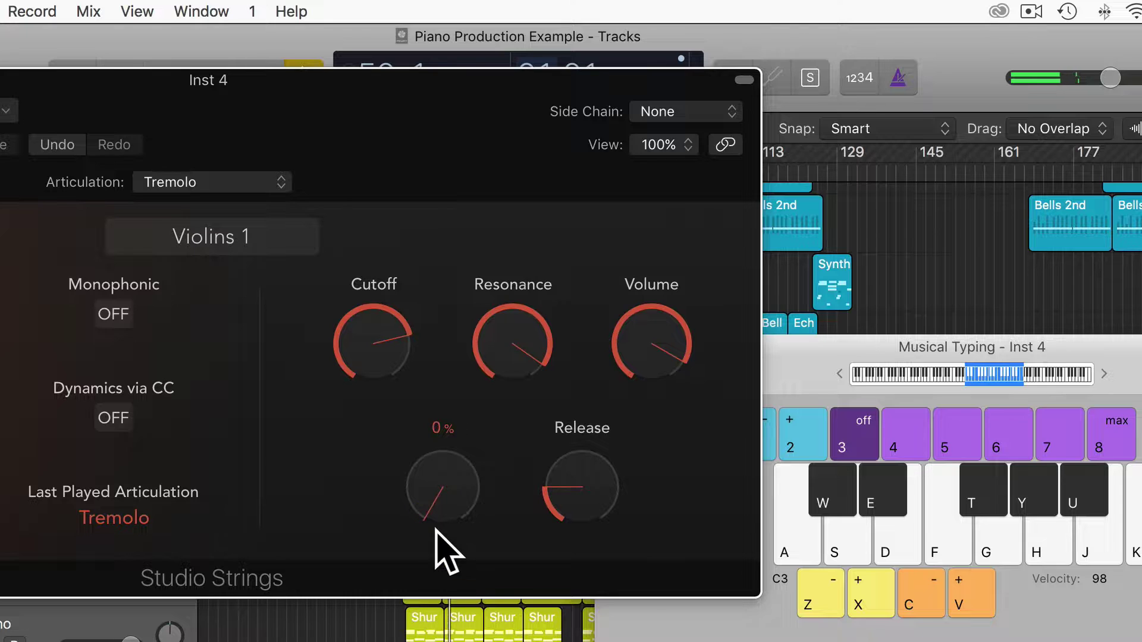
key("g")
key("j")
- Set the attack to 50% and audition the slower onset with G and B notes
left_click_drag(437, 530, 423, 393)
left_click_drag(442, 473, 441, 426)
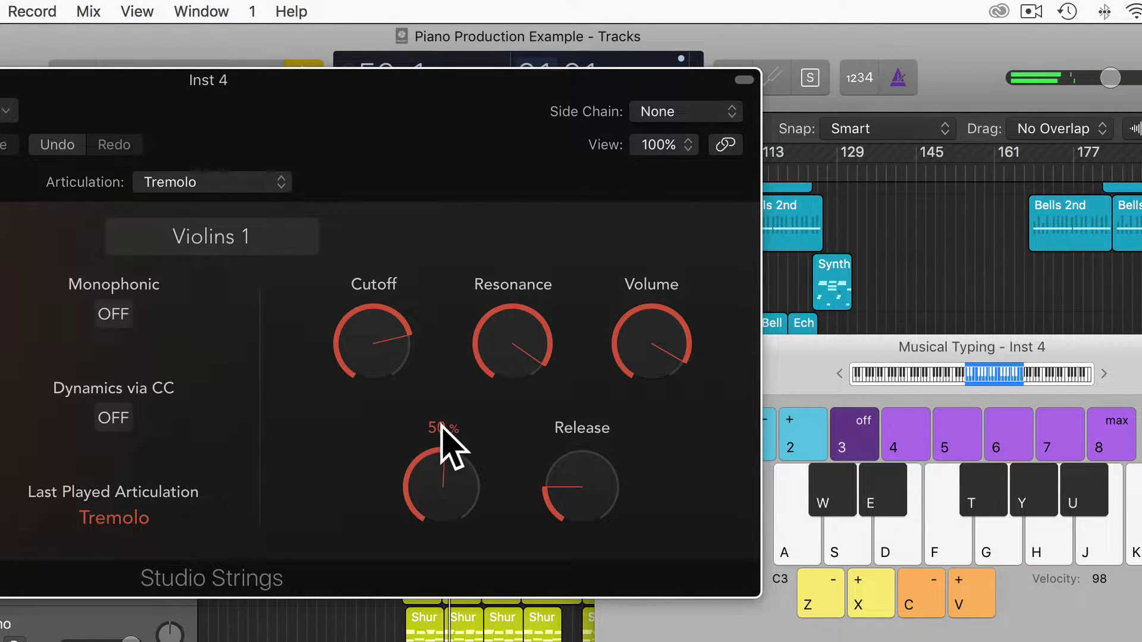
key("g")
key("j")
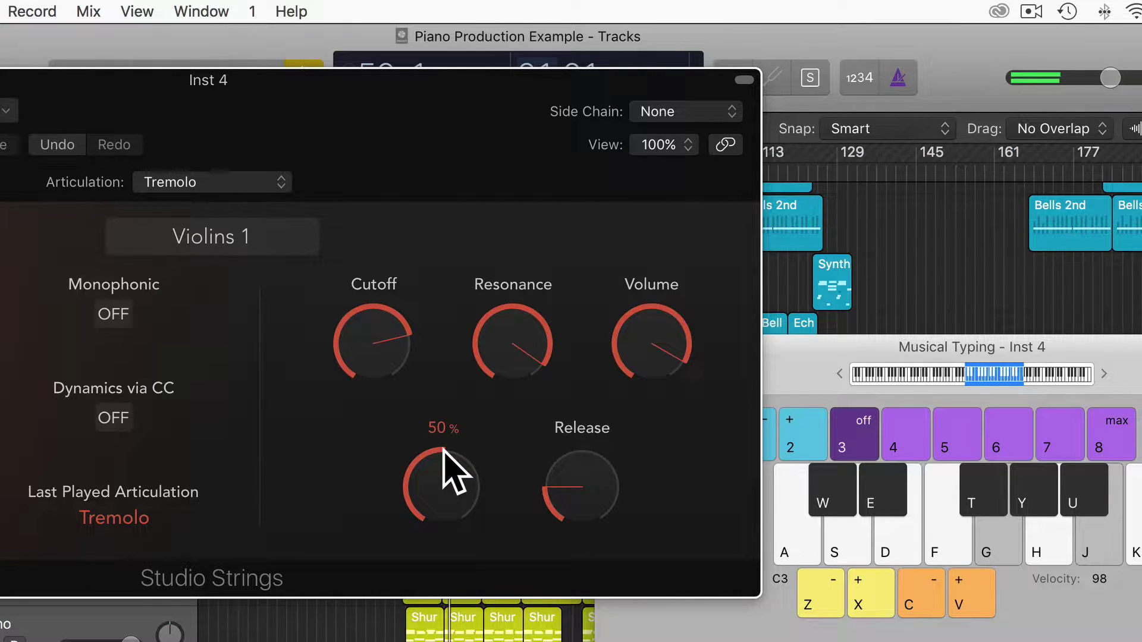
- Set the release to 0% and audition the note endings with G and B notes
left_click_drag(581, 523, 569, 562)
key("g")
key("j")
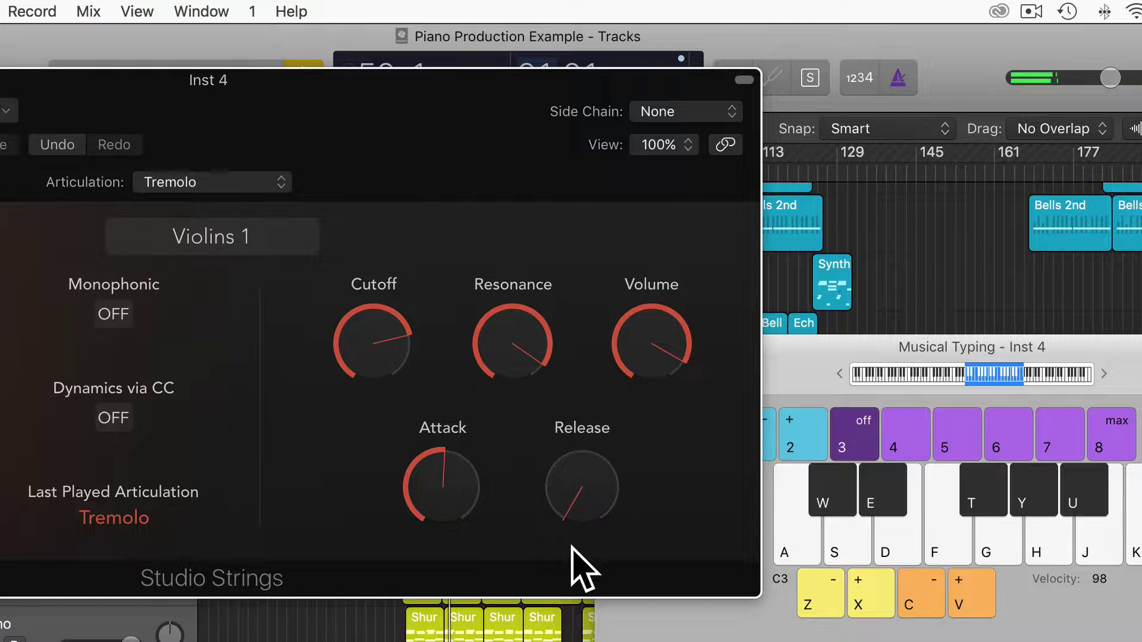
left_click(574, 521)
key("g")
key("j")
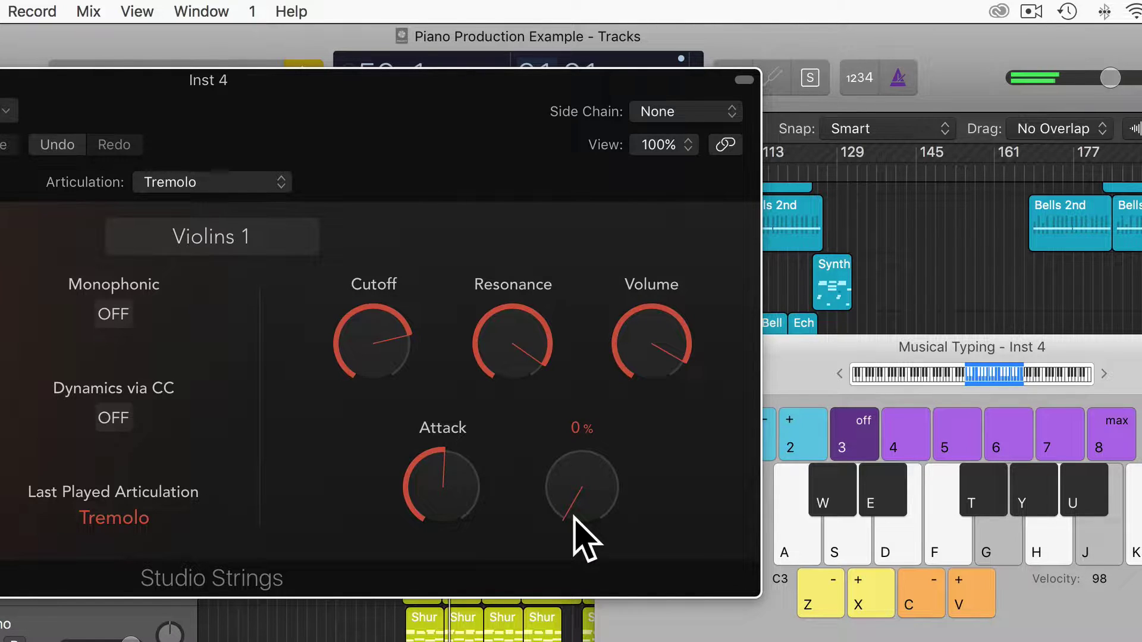
- Raise the release to well above half and play G and B notes to hear the longer tail
left_click_drag(575, 497, 573, 270)
mouse_move(454, 470)
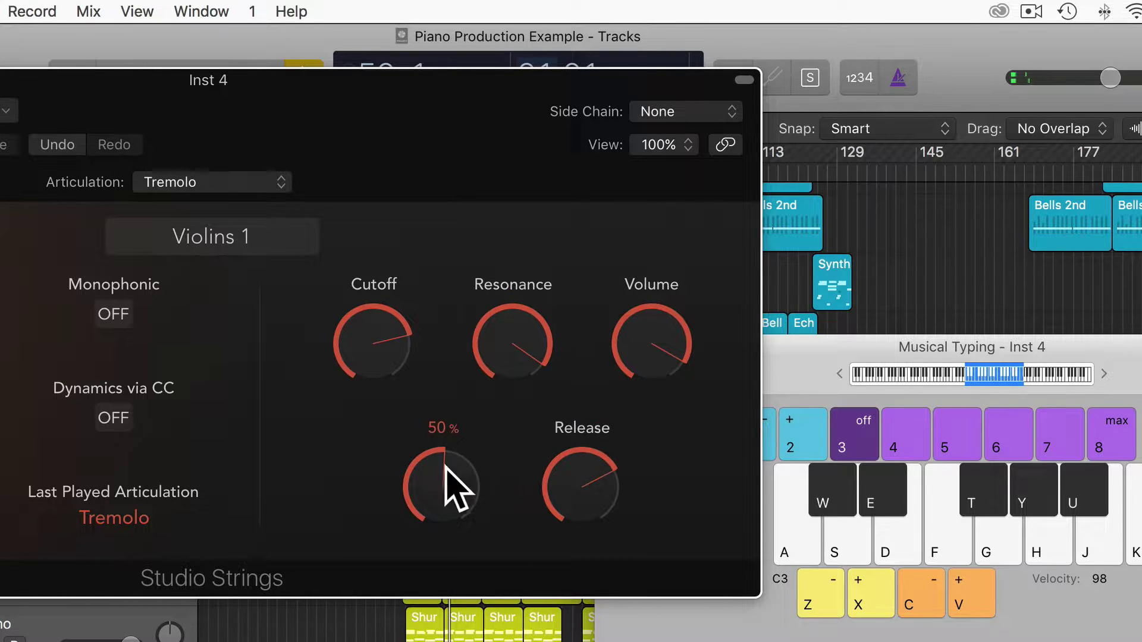
key("g")
key("j")
mouse_move(581, 503)
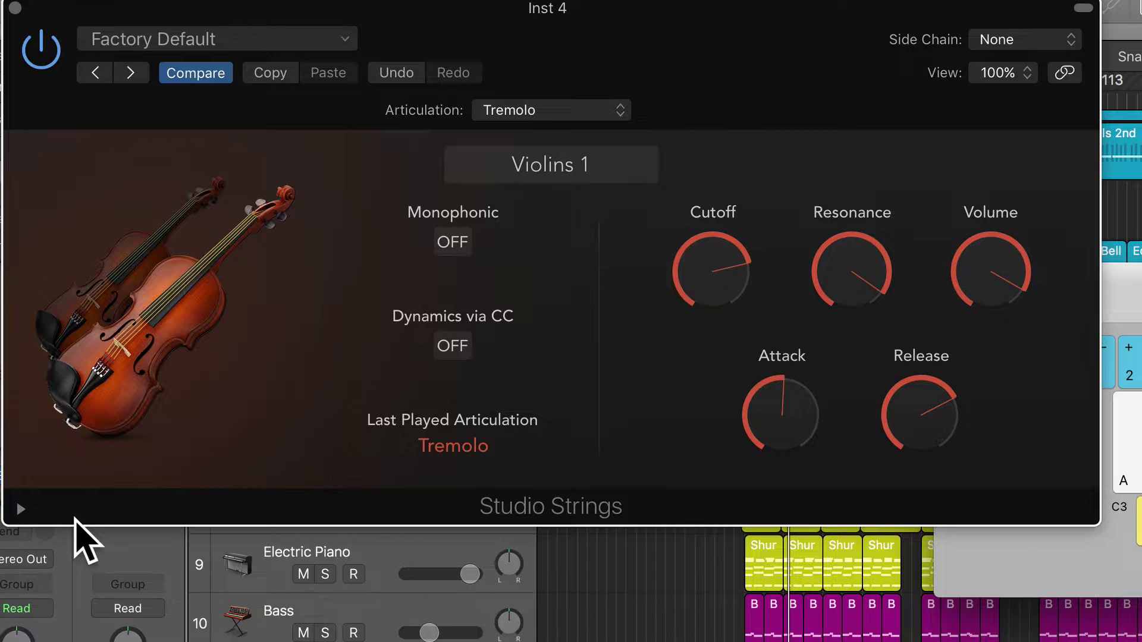
- Expand the extended parameters section of Studio Strings
left_click(21, 509)
left_click(21, 509)
left_click(22, 509)
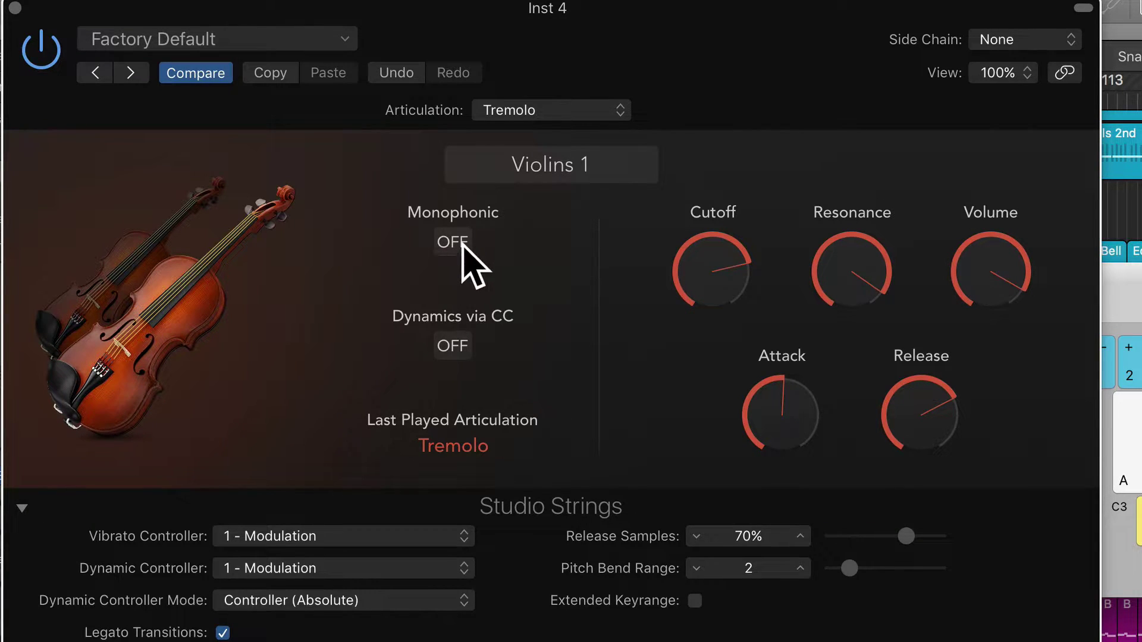
- Turn on Monophonic mode and test it by playing G and B notes
left_click(453, 242)
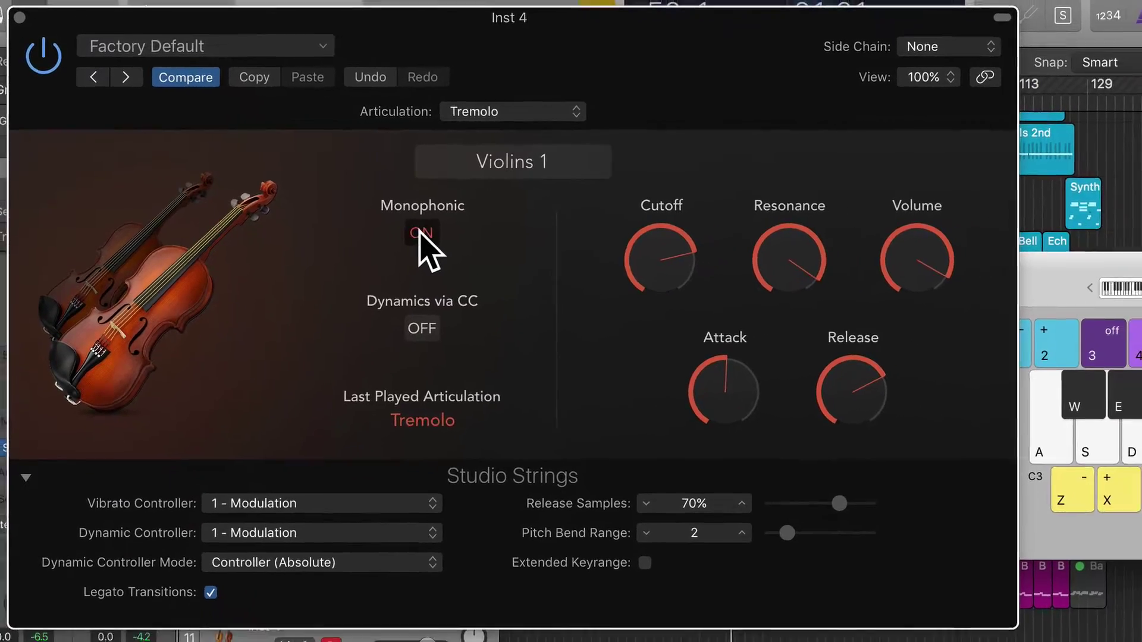
key("g")
key("j")
key("g")
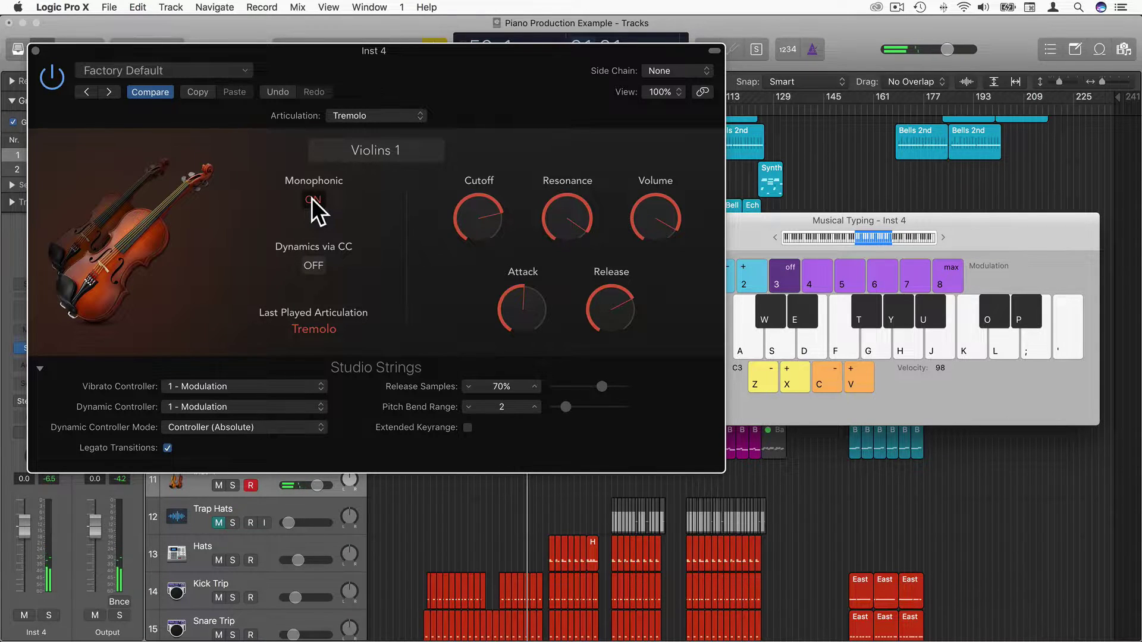
- Turn off Monophonic mode and play G and B notes together to compare polyphonic playback
left_click(313, 199)
key("g")
key("j")
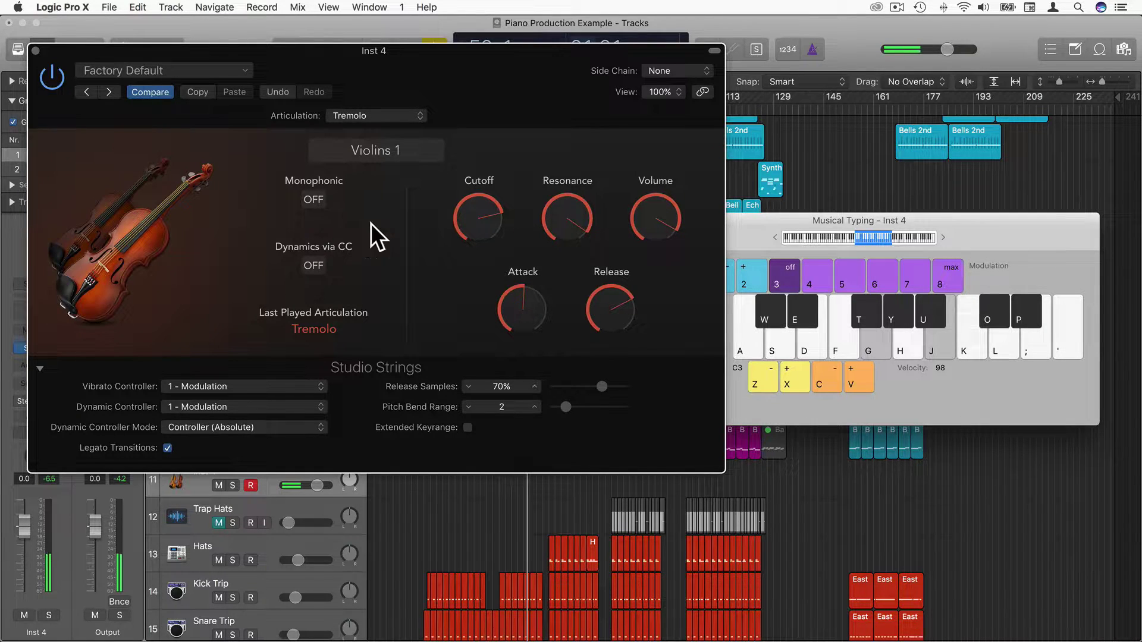
key("g")
key("j")
- Lower the release to a little under half and the attack to about a quarter or less
left_click_drag(613, 319, 611, 375)
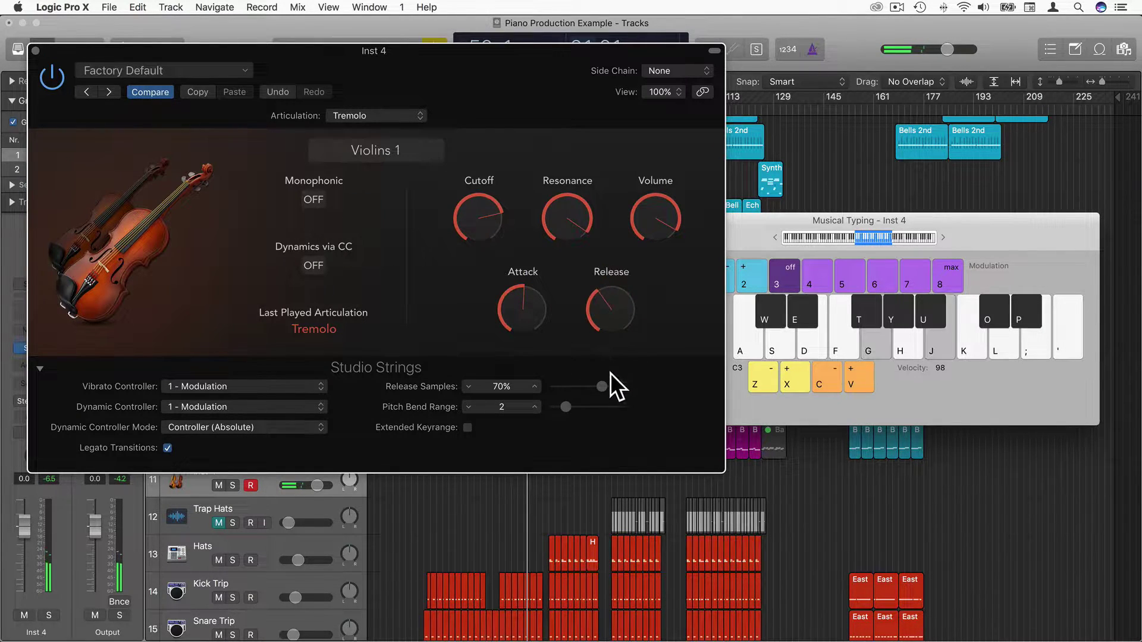
left_click_drag(525, 316, 525, 366)
- Switch the Studio Strings instrument from Violins 1 to Cellos
left_click(378, 155)
left_click(275, 146)
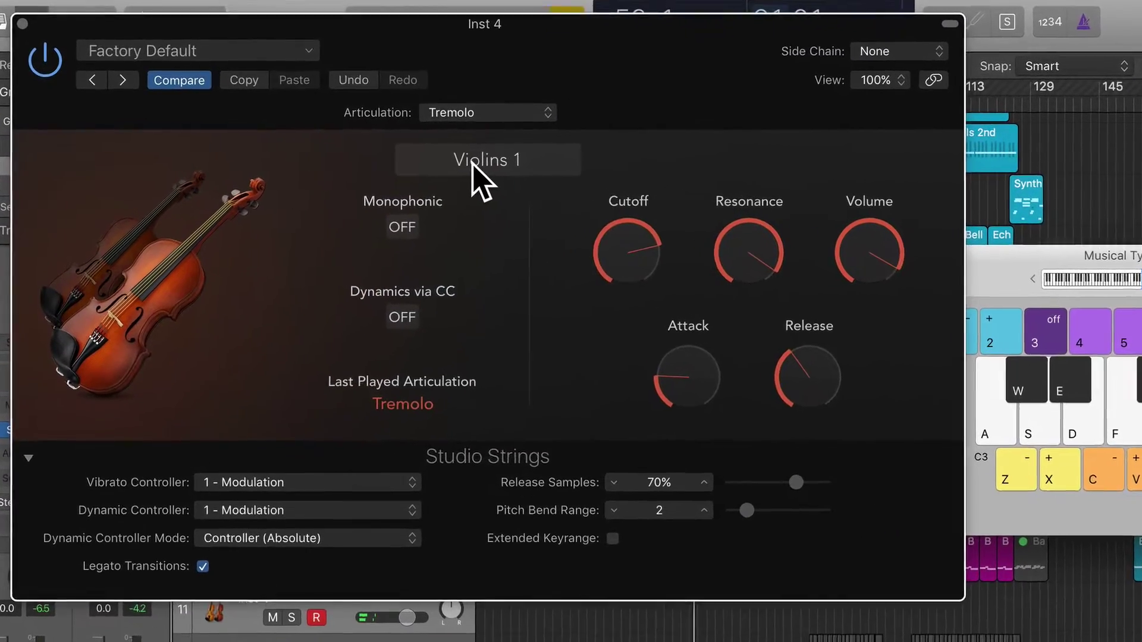
left_click(460, 159)
left_click(463, 383)
- Look through the list of articulations available for Cellos, leaving the selection as it is
left_click(556, 113)
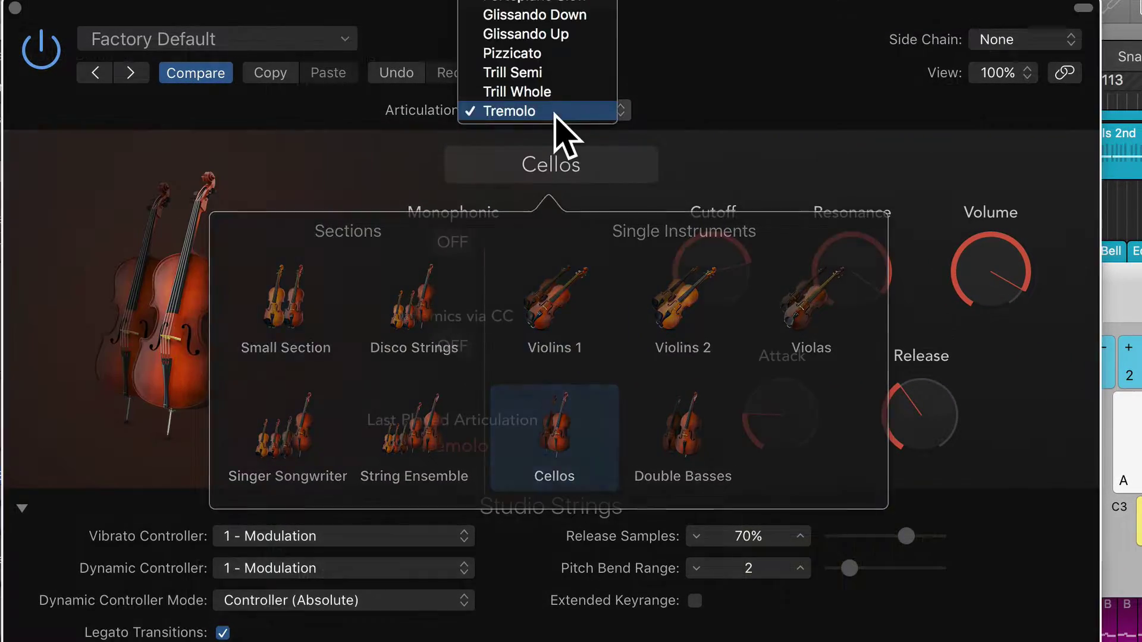
scroll(554, 123, "up", 5)
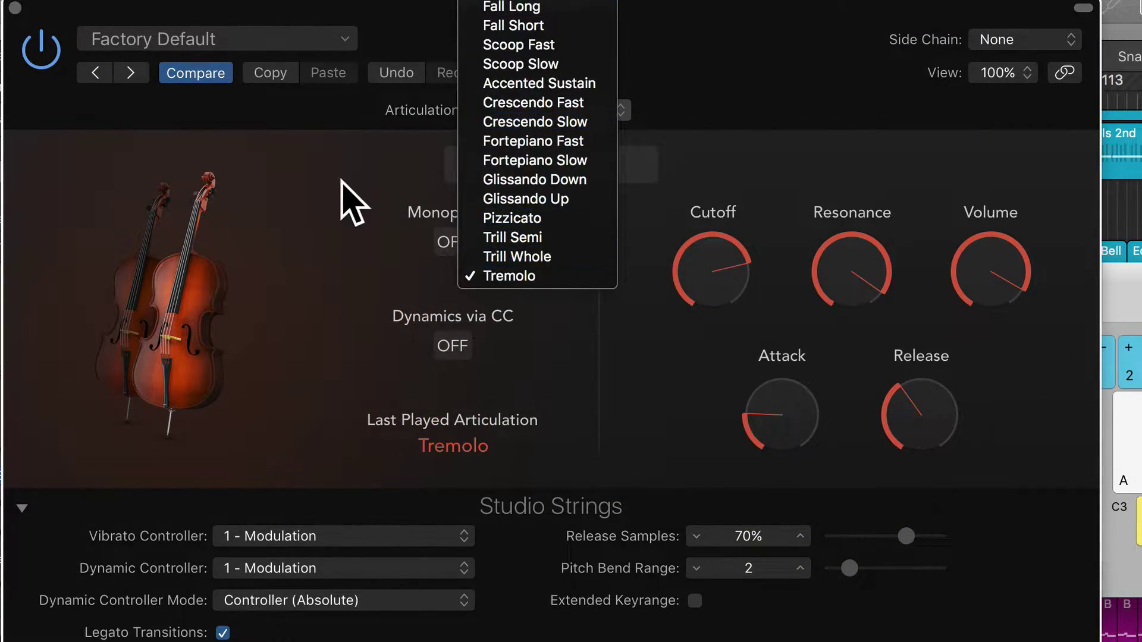
left_click(341, 181)
left_click(555, 108)
scroll(553, 60, "up", 5)
left_click(321, 232)
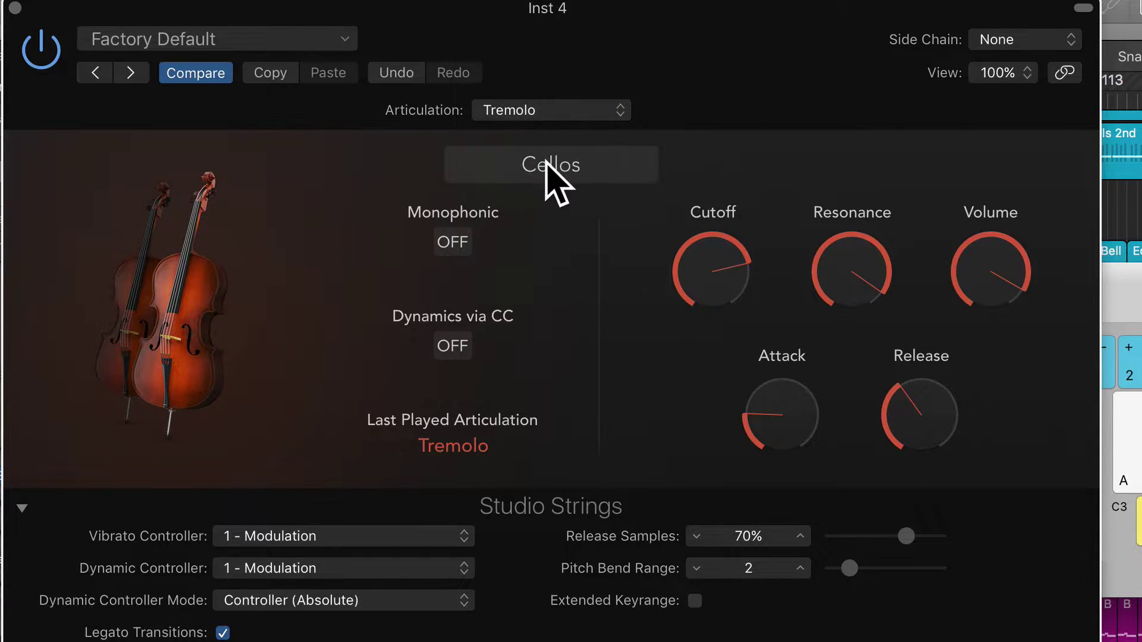
- Switch the Studio Strings instrument to Violas and look through its list of articulations without choosing another
left_click(552, 172)
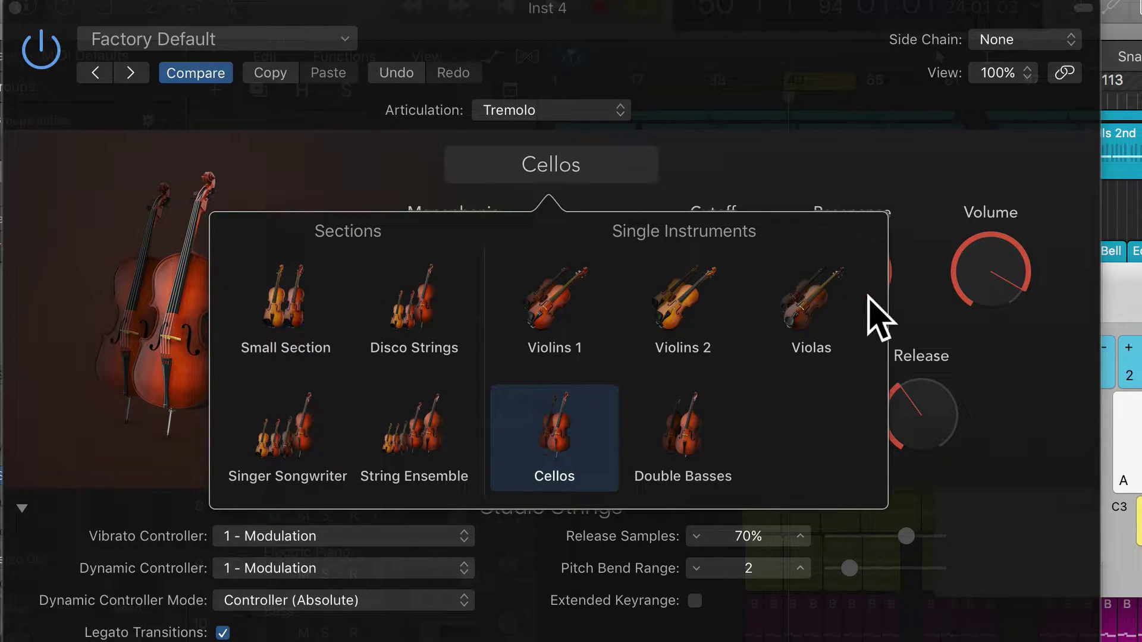
left_click(811, 321)
left_click(565, 110)
scroll(553, 89, "up", 2)
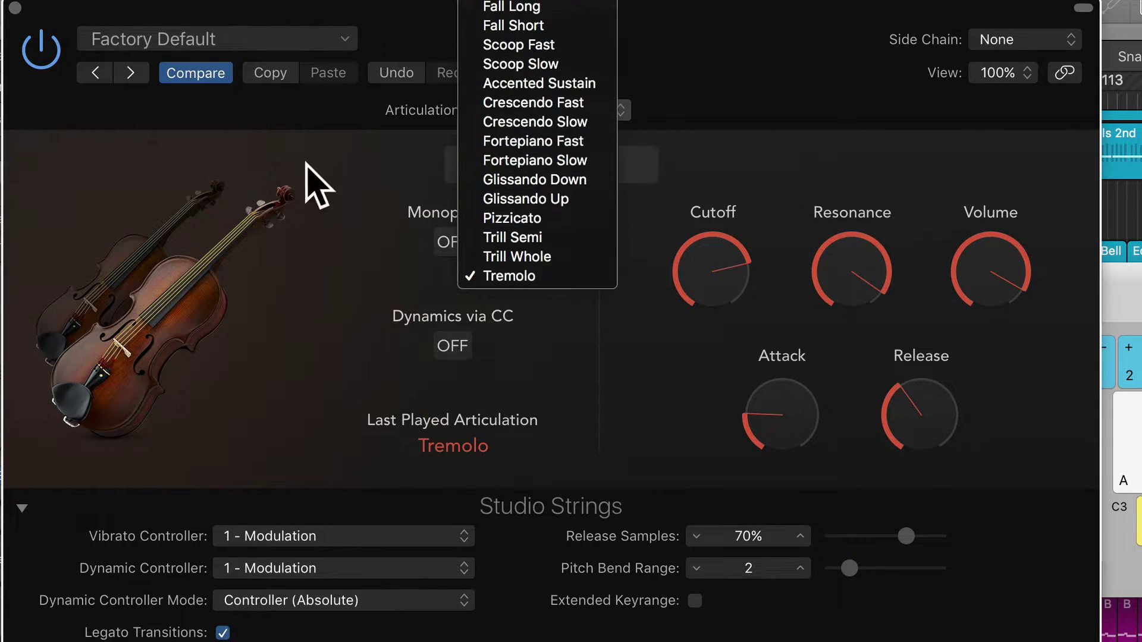
left_click(306, 178)
- Switch the instrument to Small Section and look through its articulations, leaving Tremolo selected
left_click(536, 167)
left_click(296, 326)
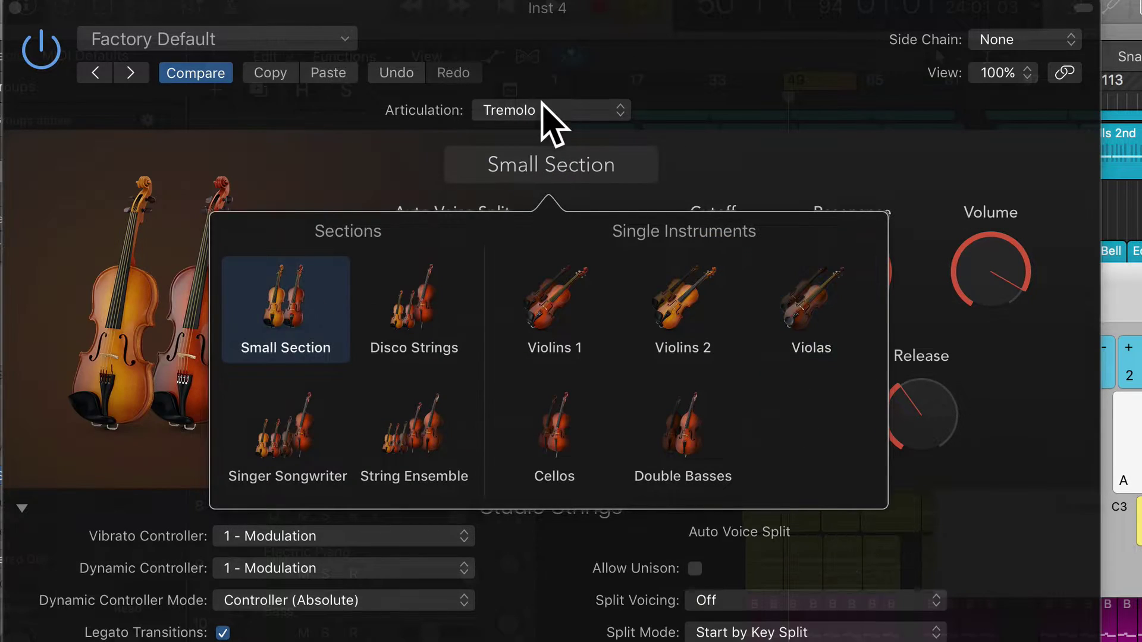
left_click(555, 113)
scroll(553, 119, "up", 2)
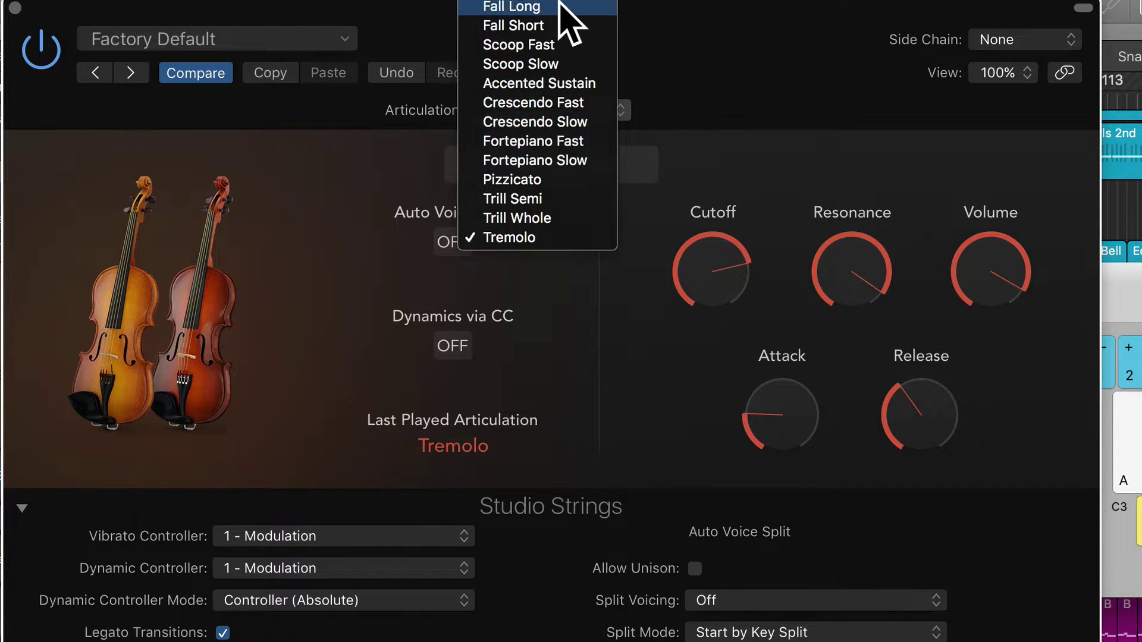
left_click(376, 200)
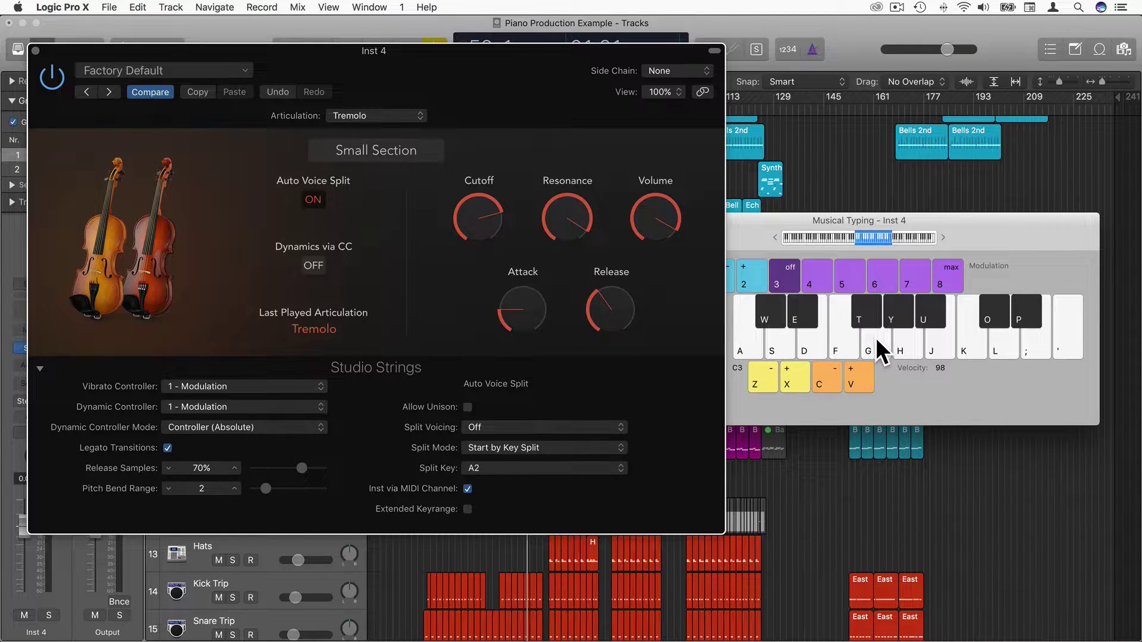
- Play E, G and B notes on the Small Section to hear how Auto Voice Split distributes them
key("j")
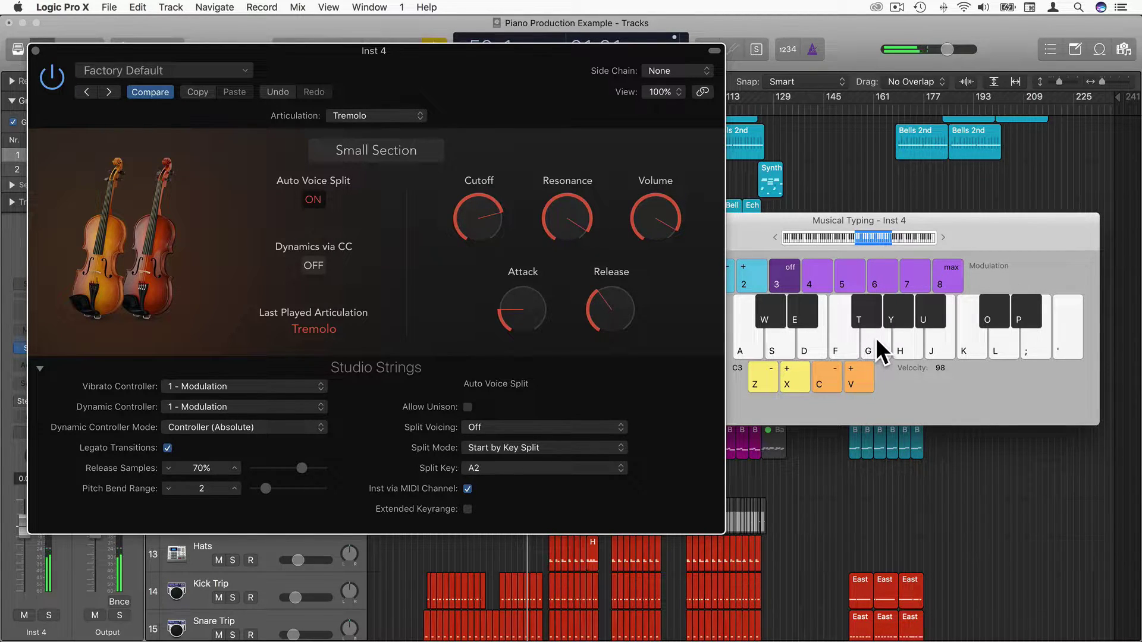
key("d")
key("g")
key("j")
- Switch the instrument to Violins 2 for comparison and return to Small Section
left_click(383, 150)
left_click(381, 148)
left_click(381, 149)
left_click(456, 233)
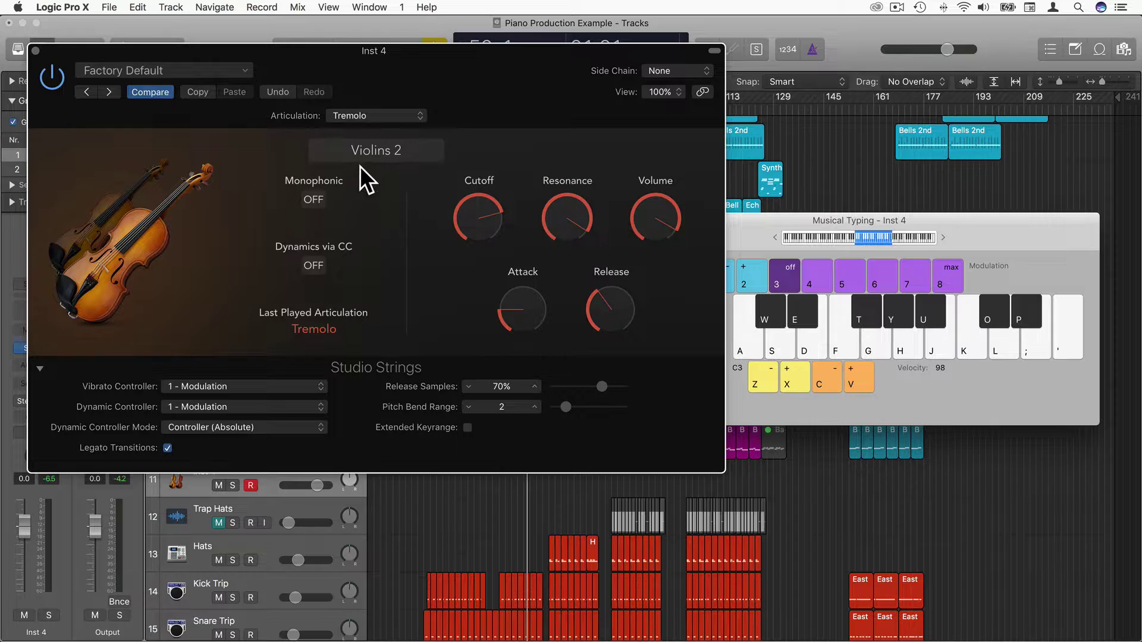
left_click(370, 152)
left_click(218, 232)
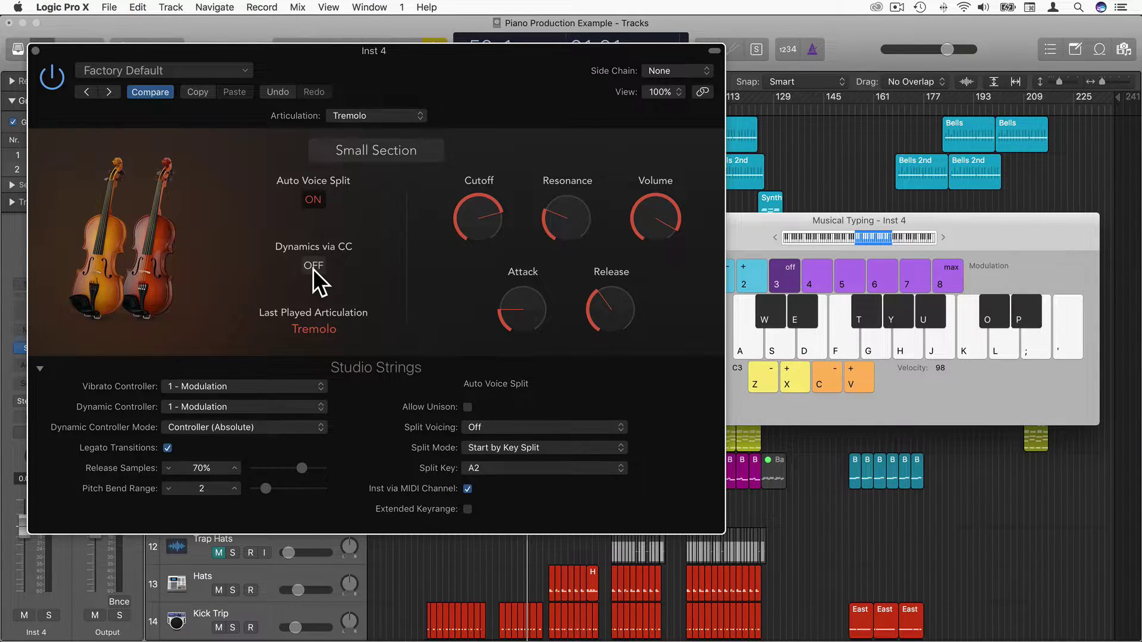
- Play B and D notes together before and after turning on Dynamics via CC
key("j")
key("l")
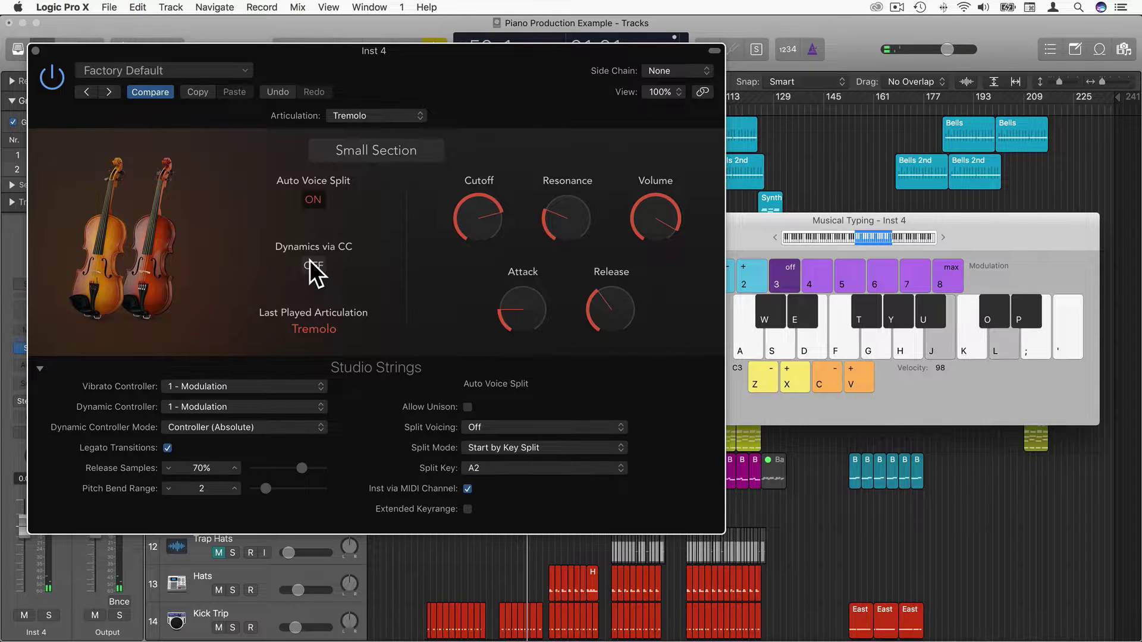
left_click(313, 265)
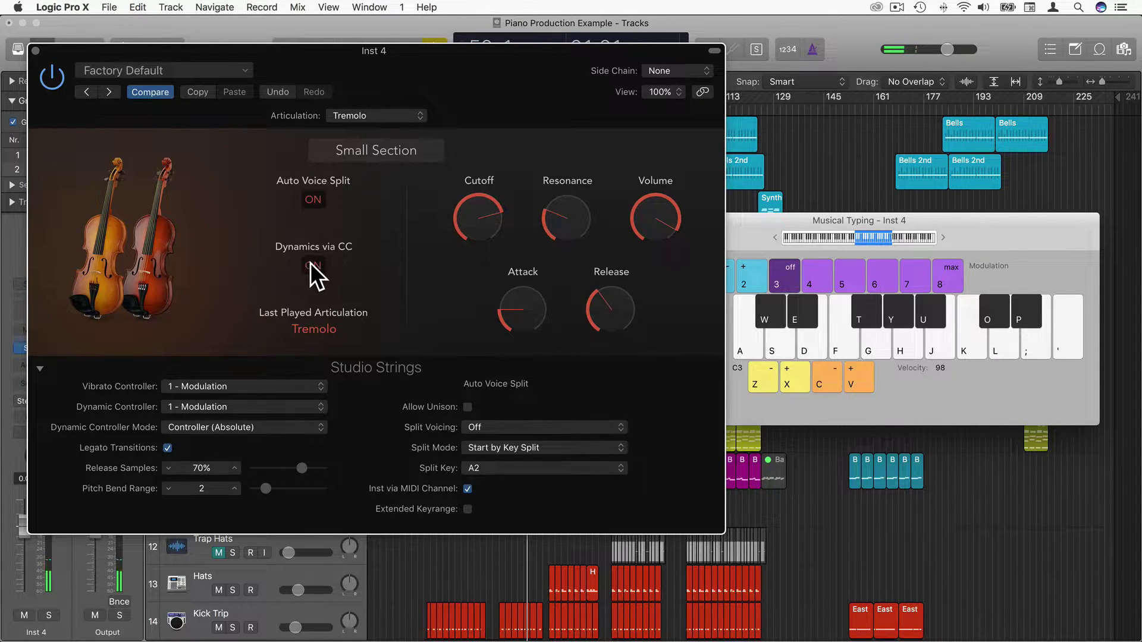
key("j")
key("l")
- Play A and C notes together repeatedly to hear the Small Section's dynamics controlled via CC
key("h")
key("k")
key("h")
key("k")
key("h")
key("k")
key("h")
key("k")
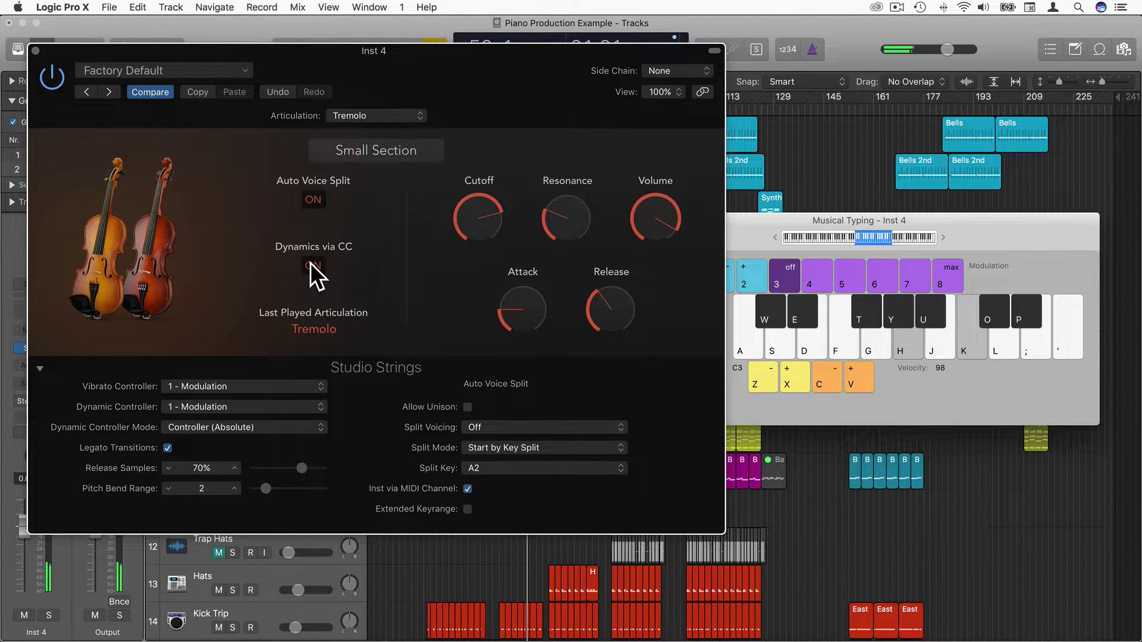
key("h")
key("k")
key("h")
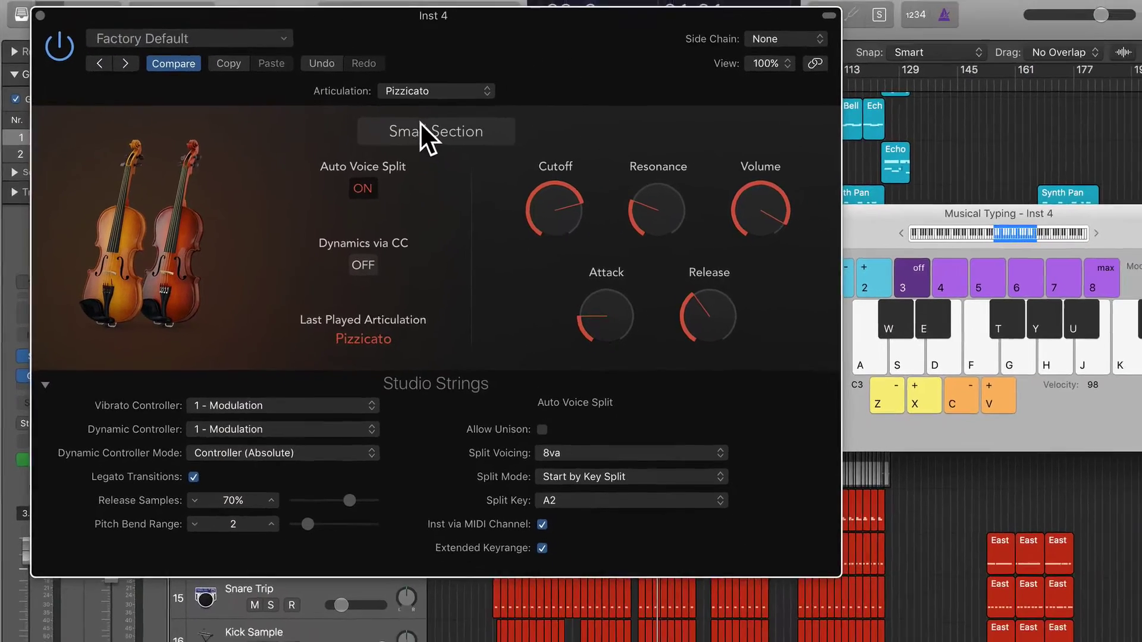
- Switch the instrument to Violins 1, lower the Musical Typing range to octave C-1 and play low C and F notes
left_click(505, 106)
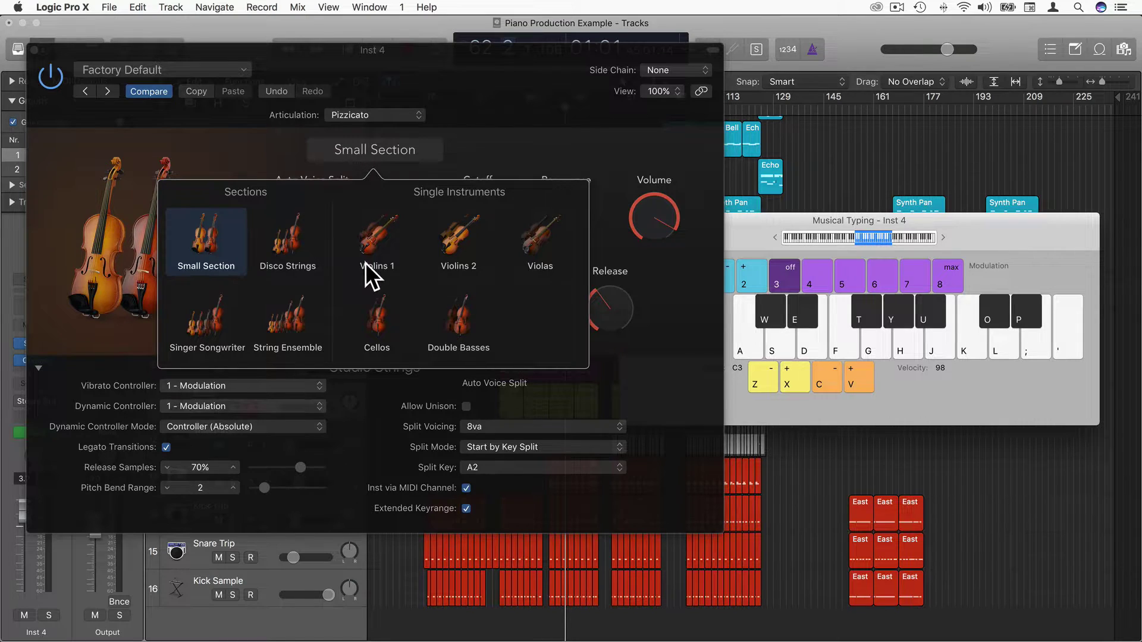
left_click(365, 247)
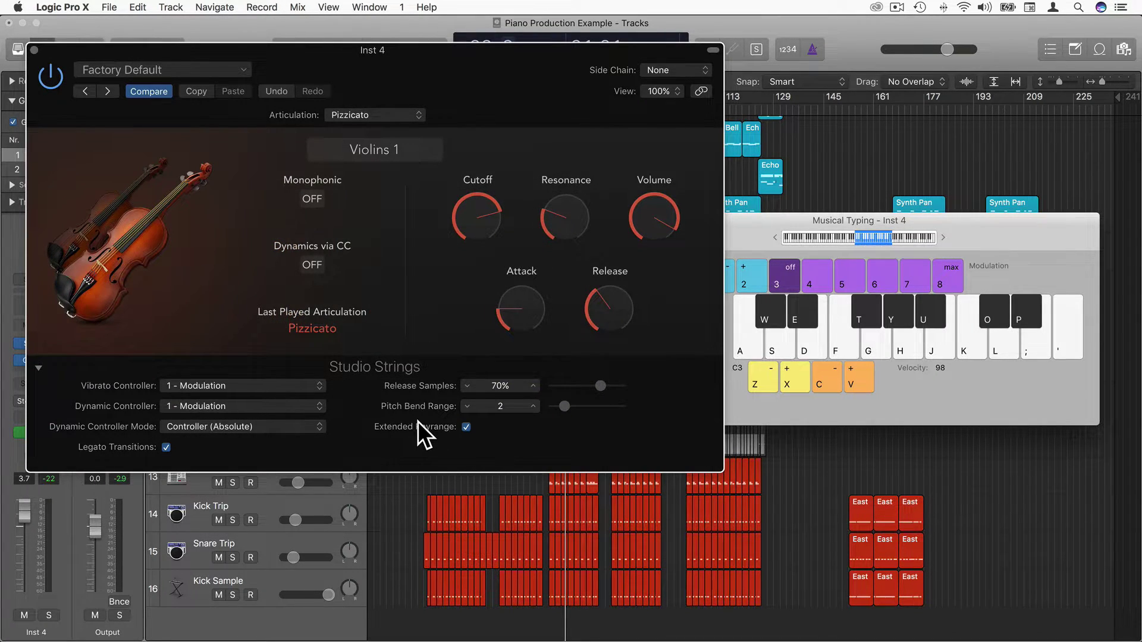
left_click(822, 236)
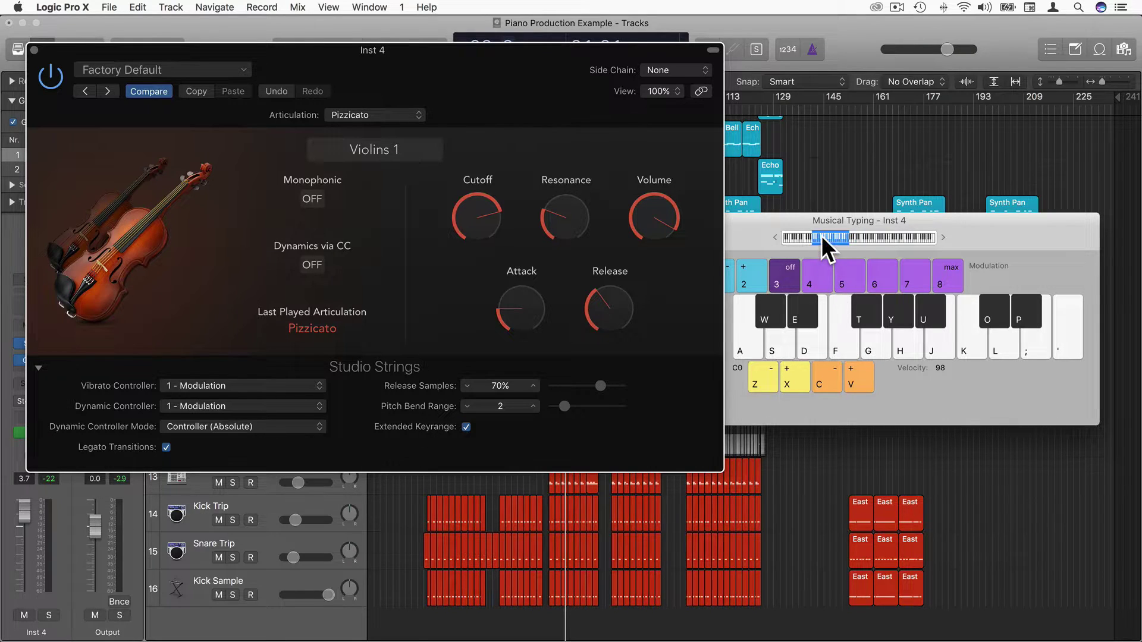
left_click(752, 342)
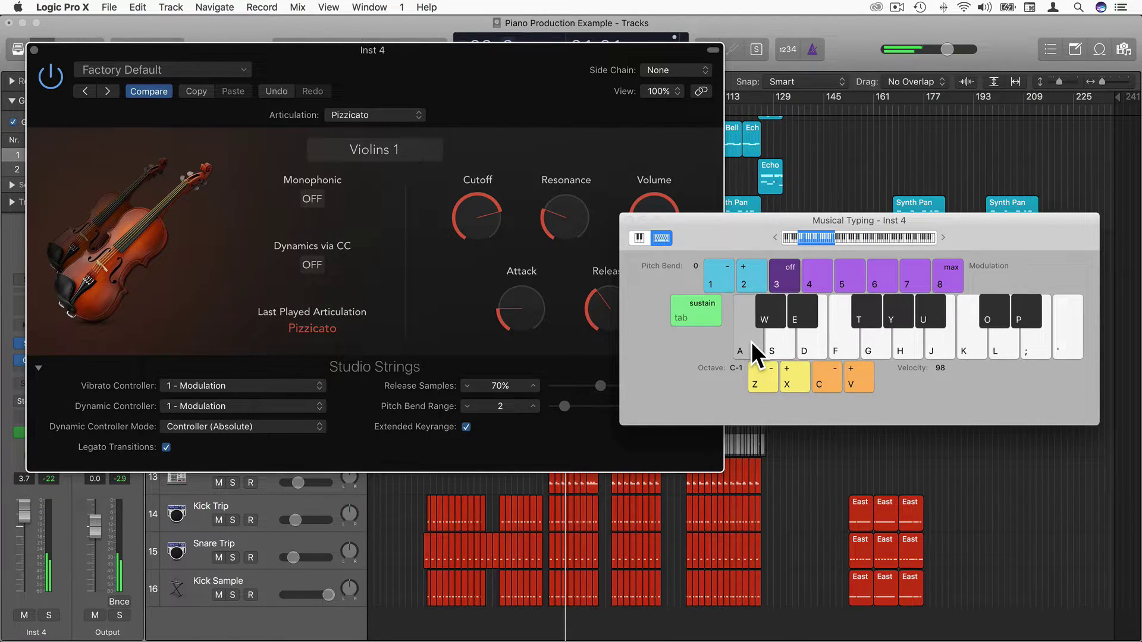
left_click(838, 347)
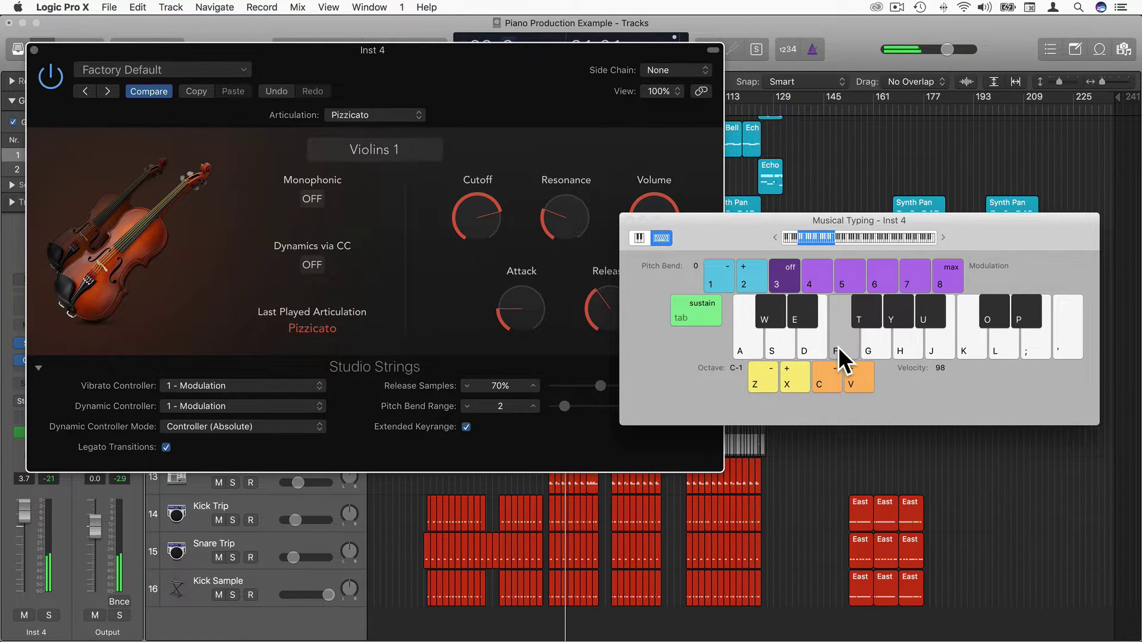
- Set the articulation to Sustain and play low C and F notes to test the extended key range
left_click(408, 112)
left_click(366, 9)
left_click(744, 334)
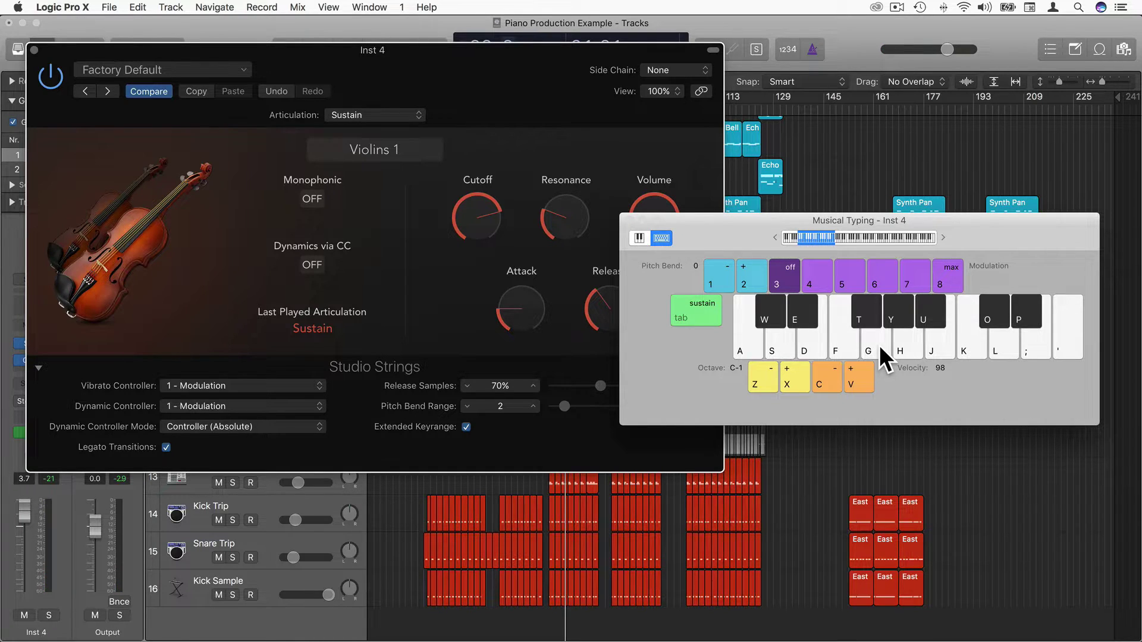
left_click(969, 341)
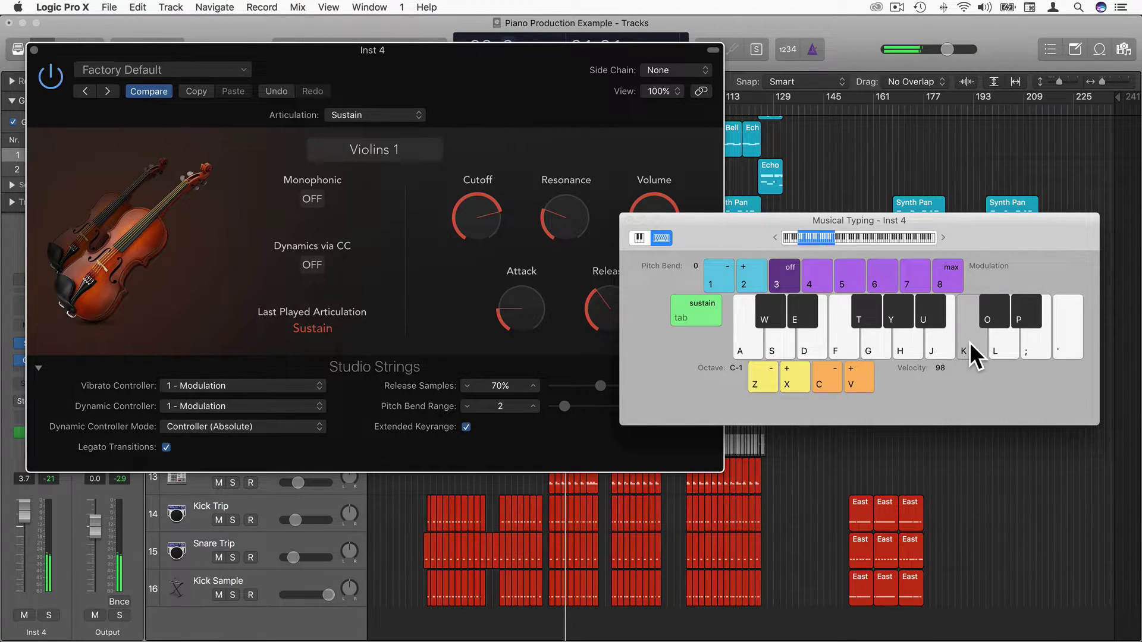
left_click(839, 348)
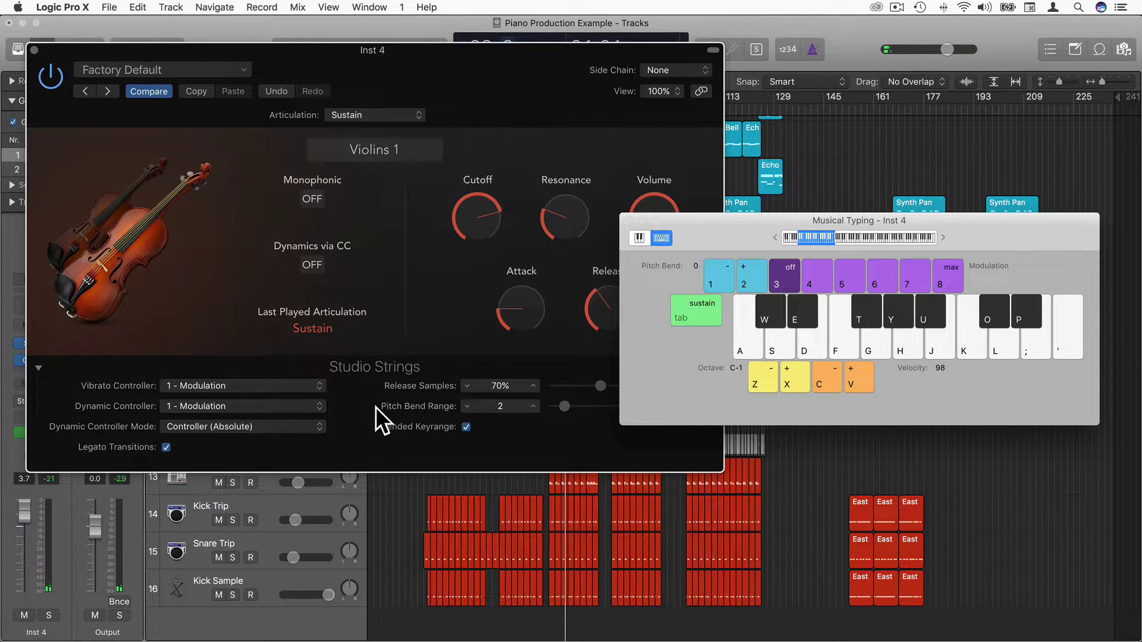
- Turn off Extended Keyrange and switch the instrument from Violins 1 to Small Section
left_click(478, 438)
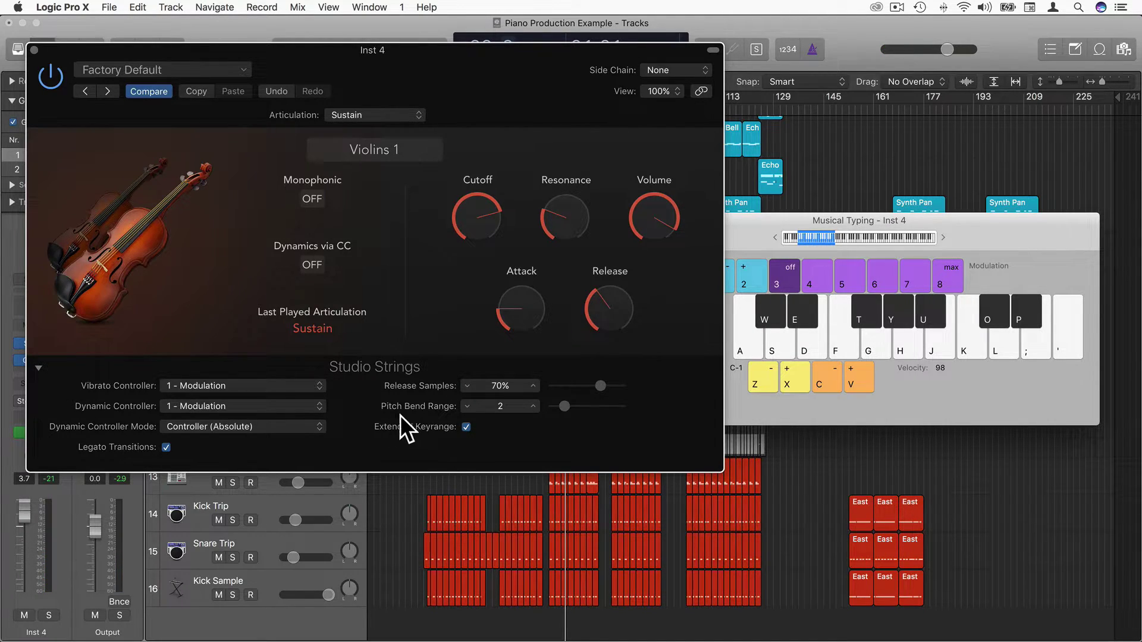
left_click(467, 427)
left_click(375, 150)
left_click(200, 236)
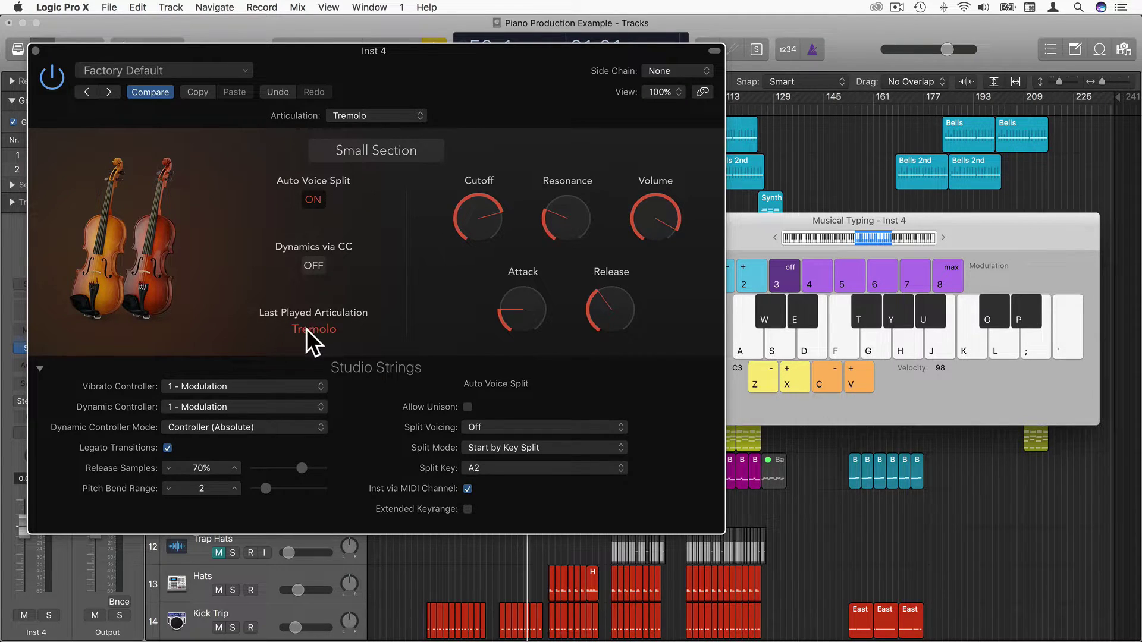
- Set the Small Section's articulation to Pizzicato and play B and D notes together
left_click(389, 113)
left_click(365, 87)
key("j+l")
key("j+l")
- Collapse the extended Studio Strings settings and close both the instrument window and Musical Typing
left_click(40, 369)
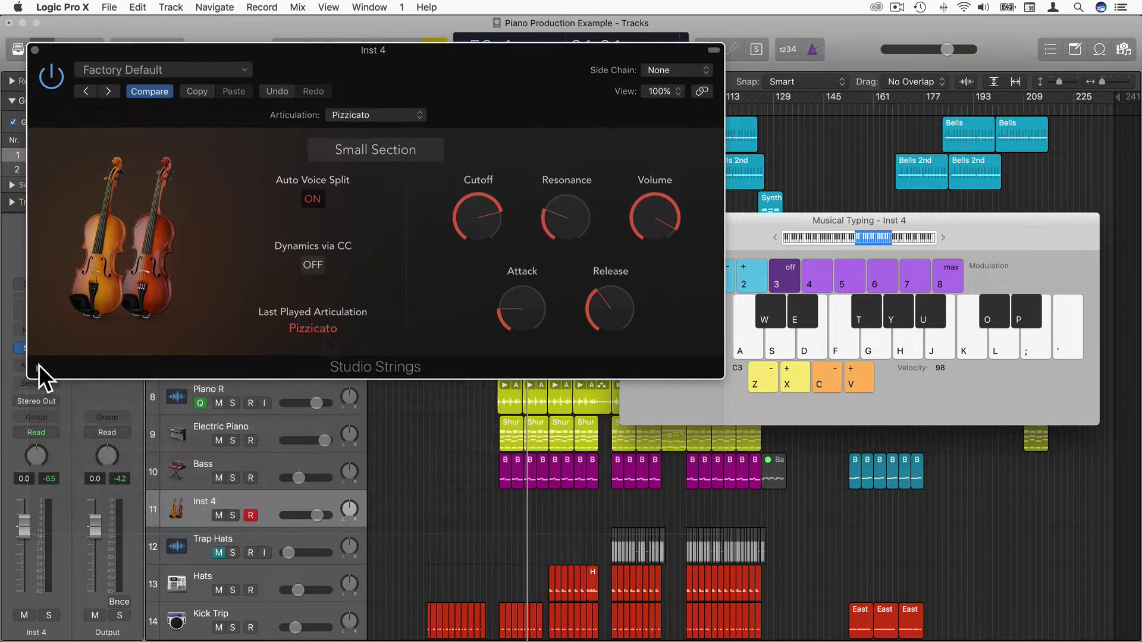
left_click(34, 50)
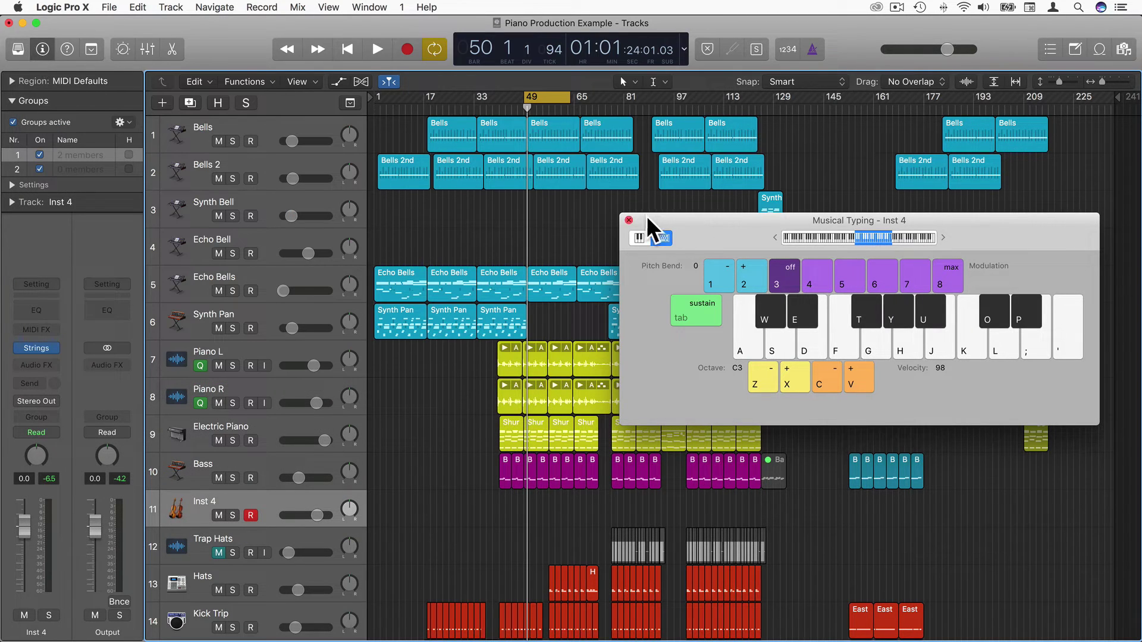
left_click(631, 222)
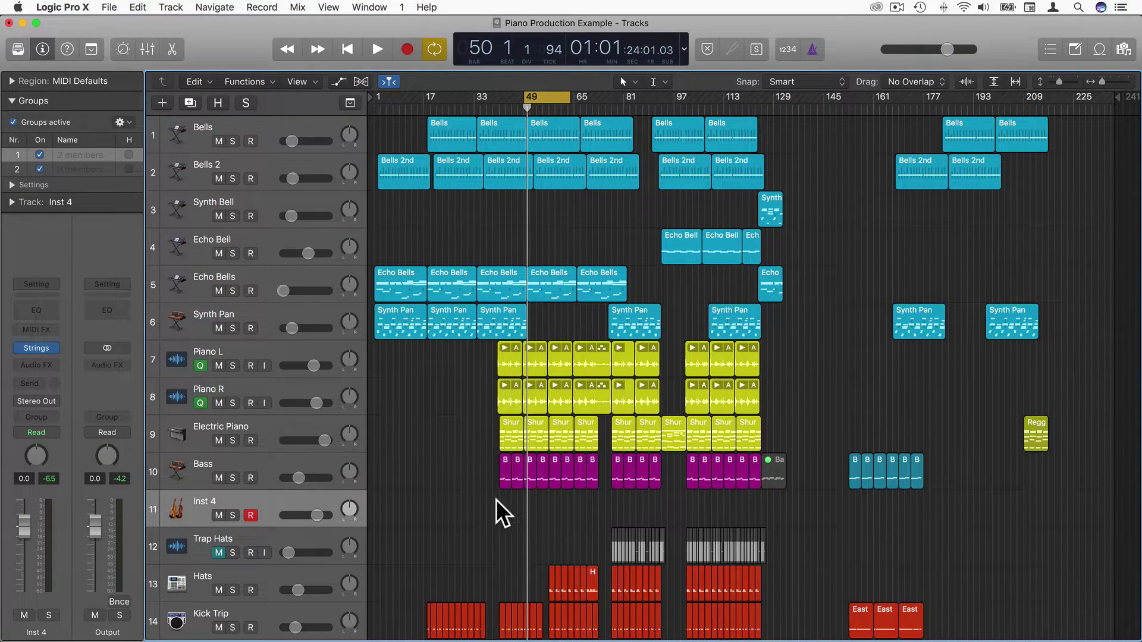
- Solo the Electric Piano track during playback and copy its ten Shurp regions onto the Inst 4 track
key("space")
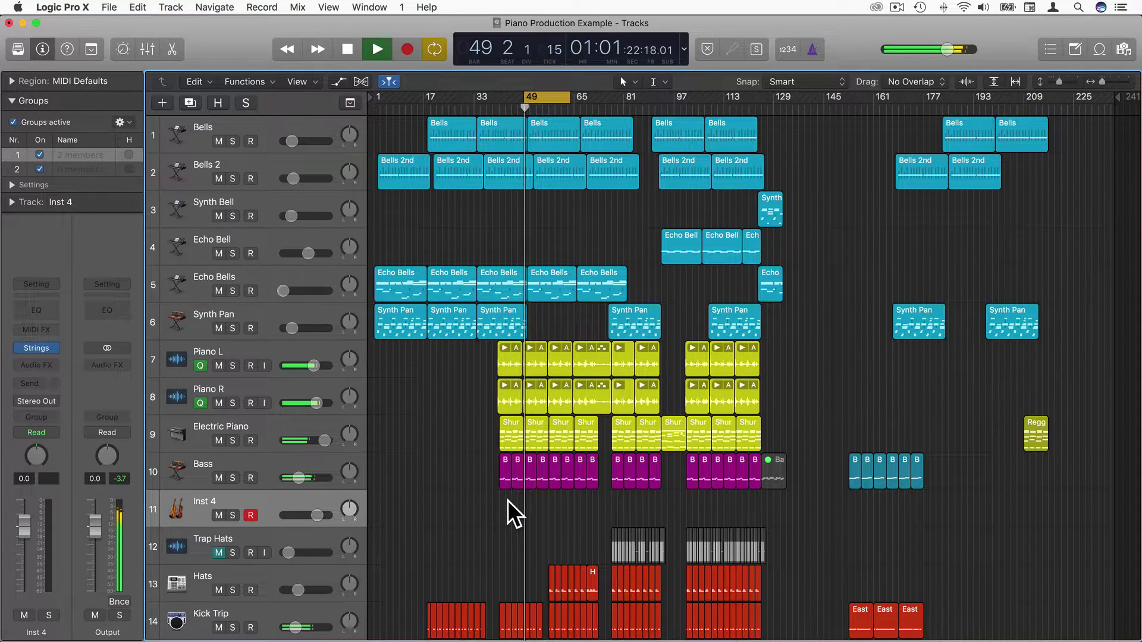
left_click(233, 441)
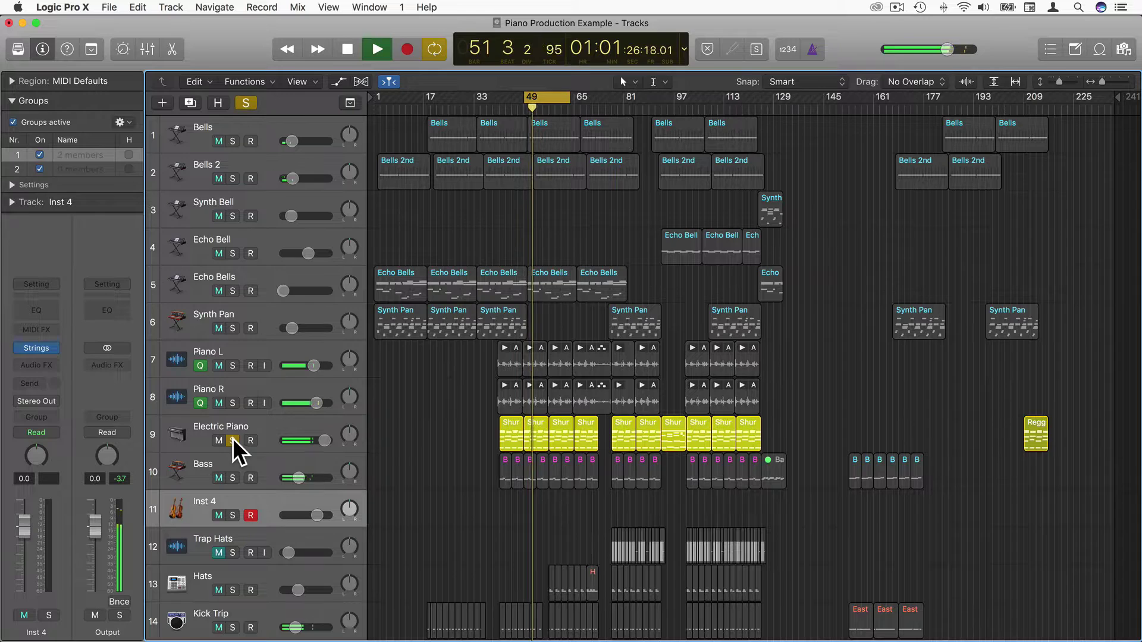
key("space")
left_click_drag(477, 438, 752, 450)
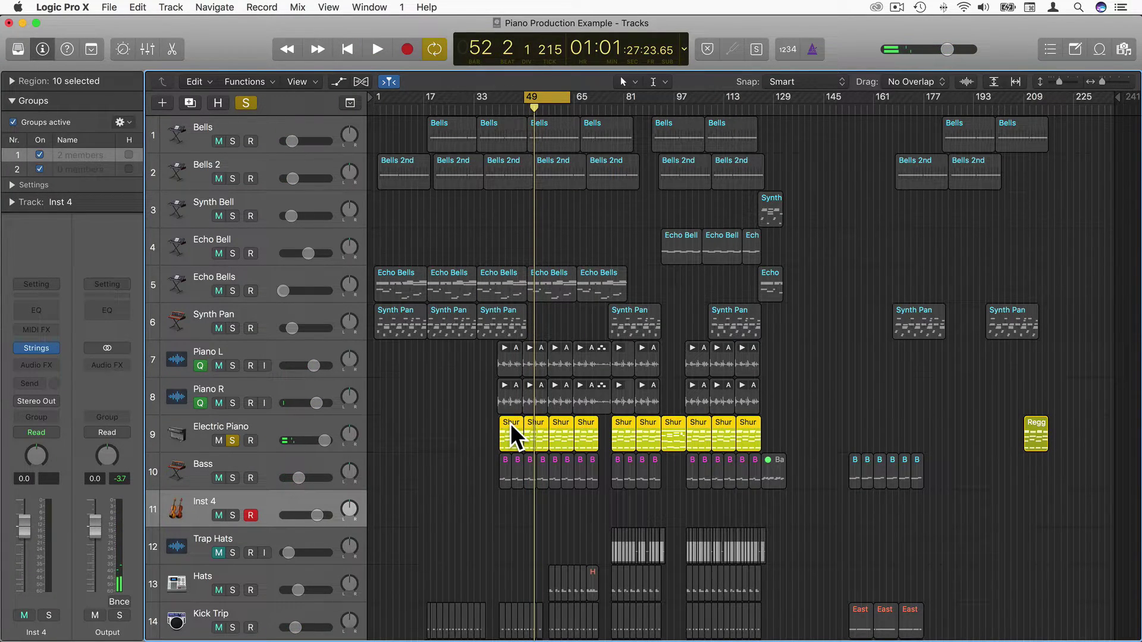
left_click_drag(517, 434, 510, 517)
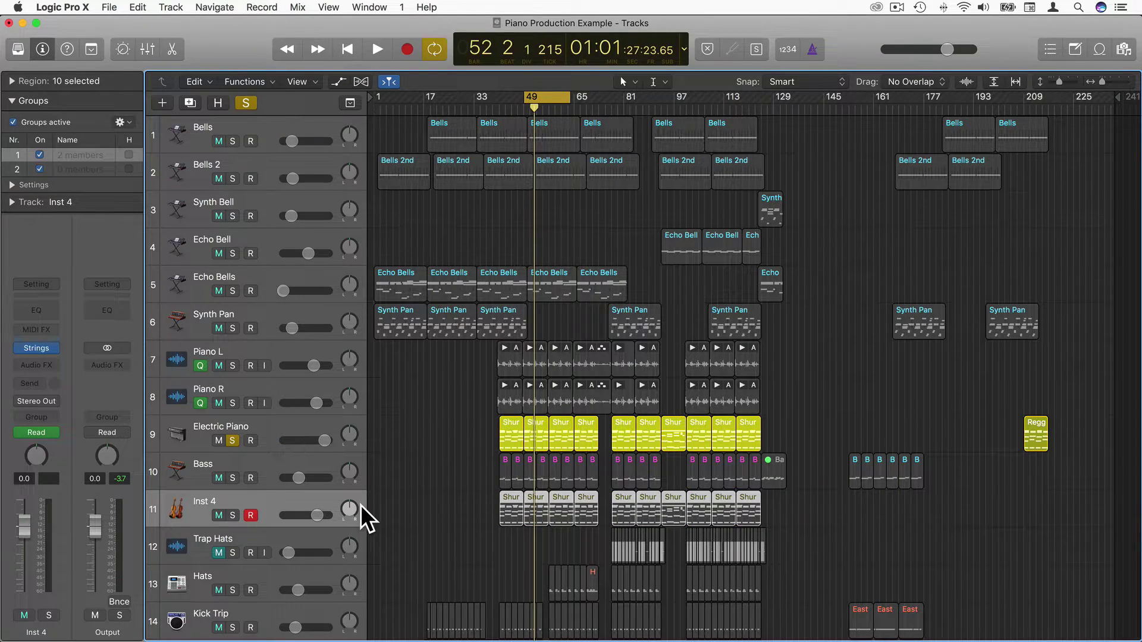
- Solo Inst 4 instead of Electric Piano, play it back and shorten the cycle range to bars 49–57
left_click(233, 440)
left_click(232, 516)
key("space")
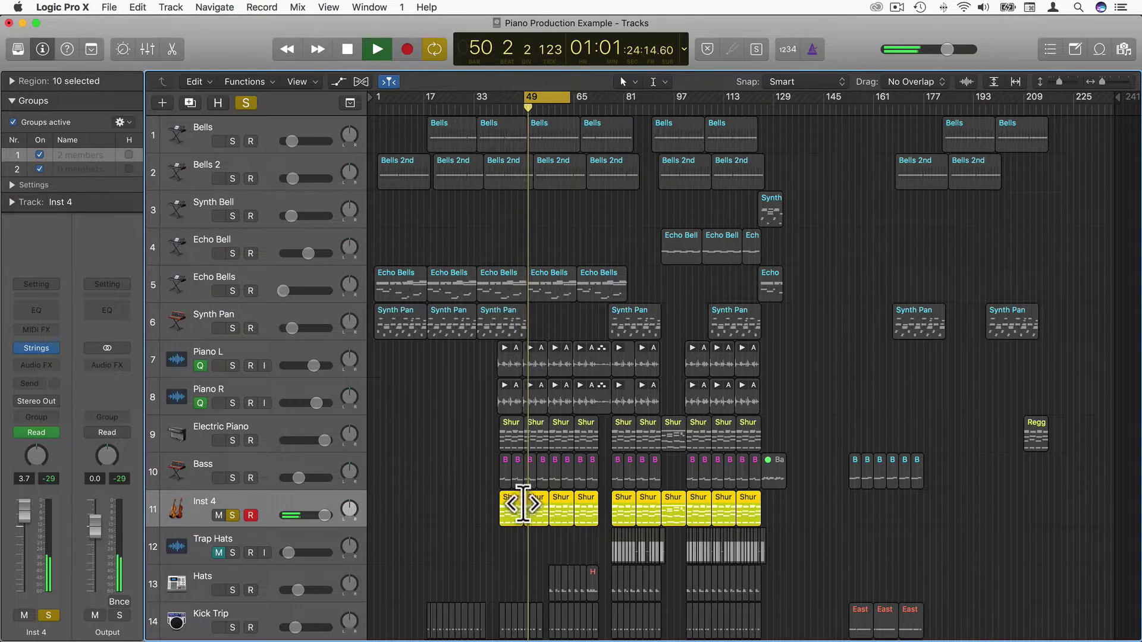
left_click_drag(565, 102, 546, 102)
key("space")
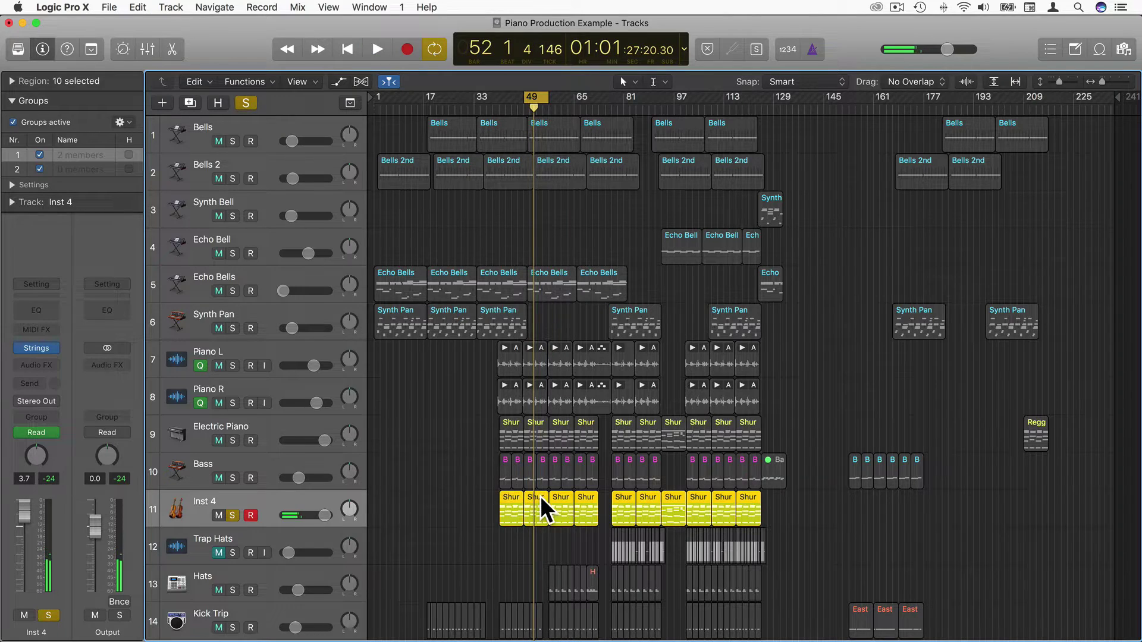
- Open the Inst 4 region at bar 49 in the Piano Roll and select the five notes of its first chord
double_click(545, 512)
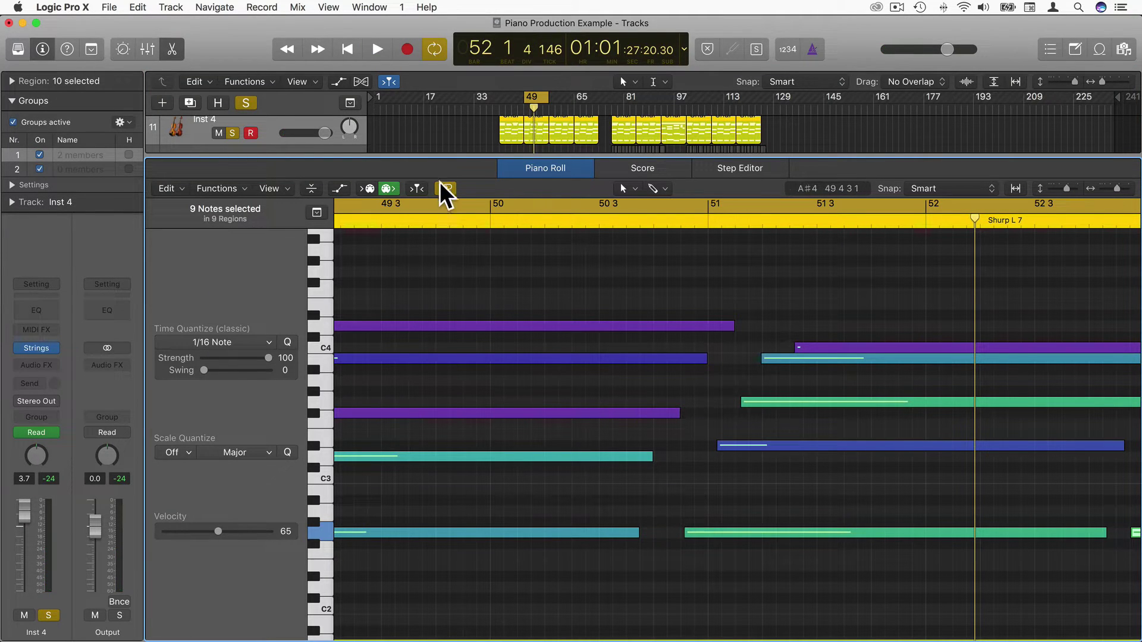
left_click_drag(1117, 188, 1105, 188)
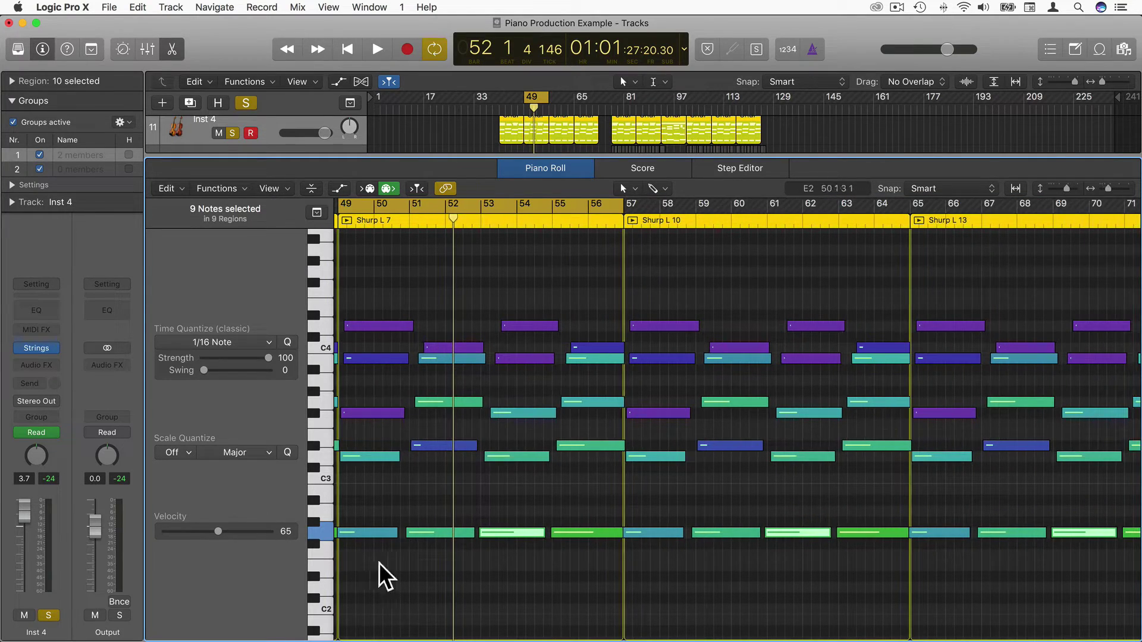
scroll(380, 568, "left", 5)
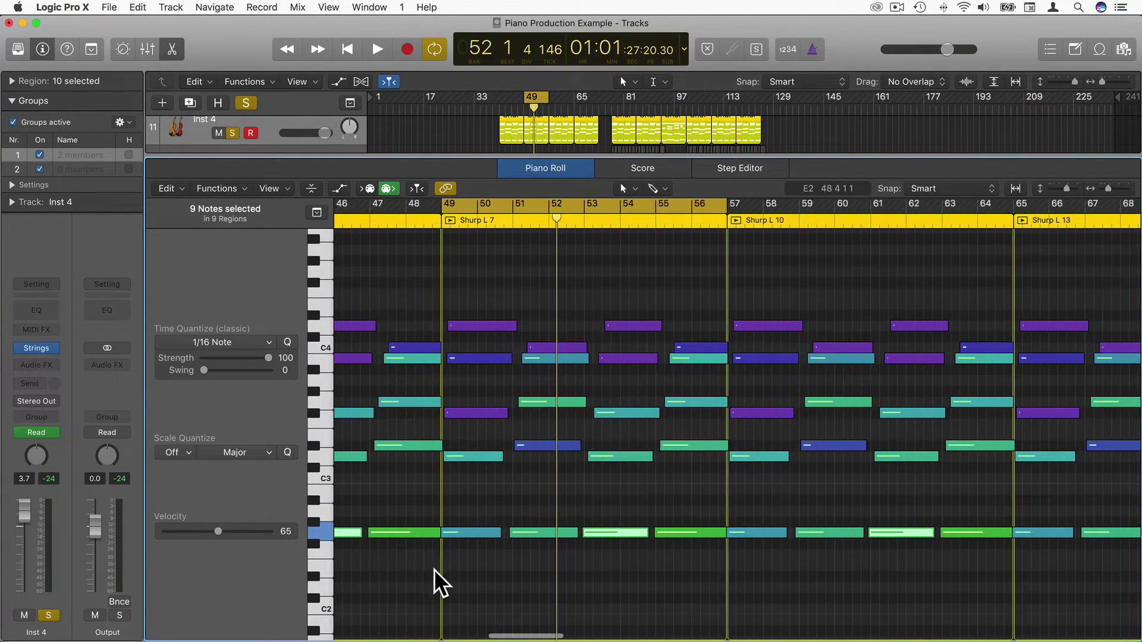
left_click_drag(472, 586, 480, 324)
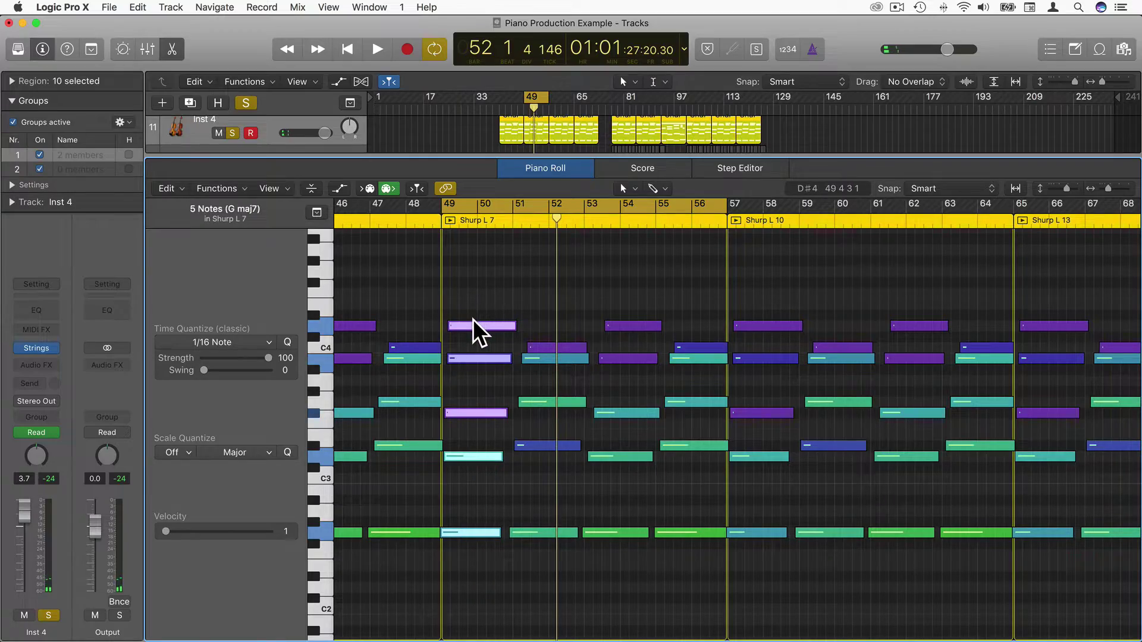
- Assign the Tremolo articulation to the selected first chord at bar 49 and play it back
right_click(485, 342)
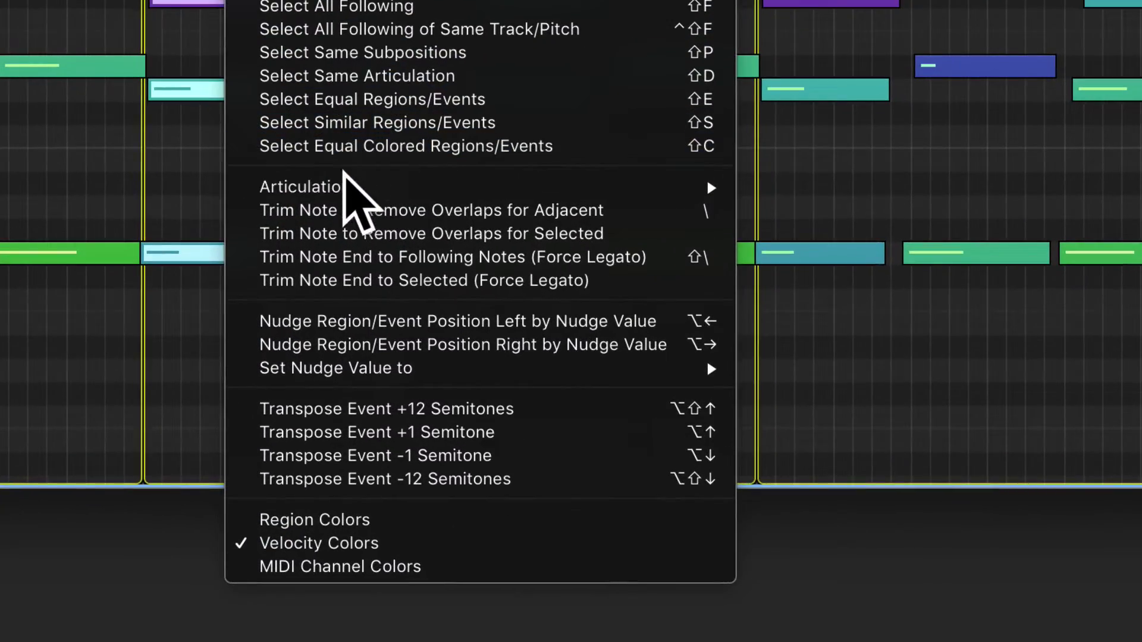
mouse_move(341, 176)
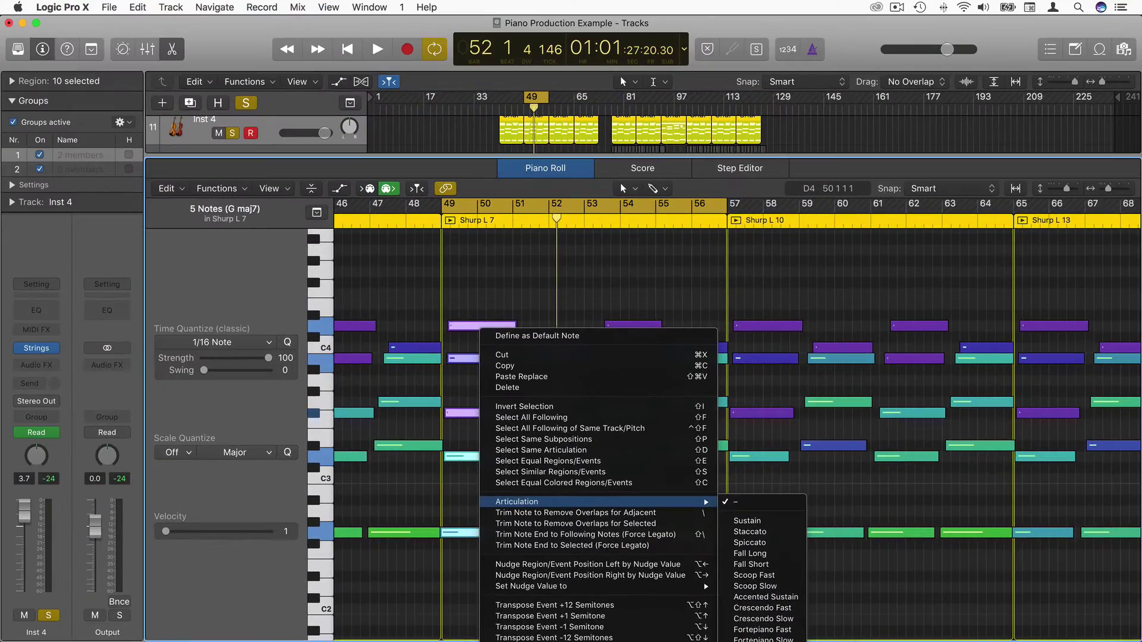
left_click(865, 392)
key("space")
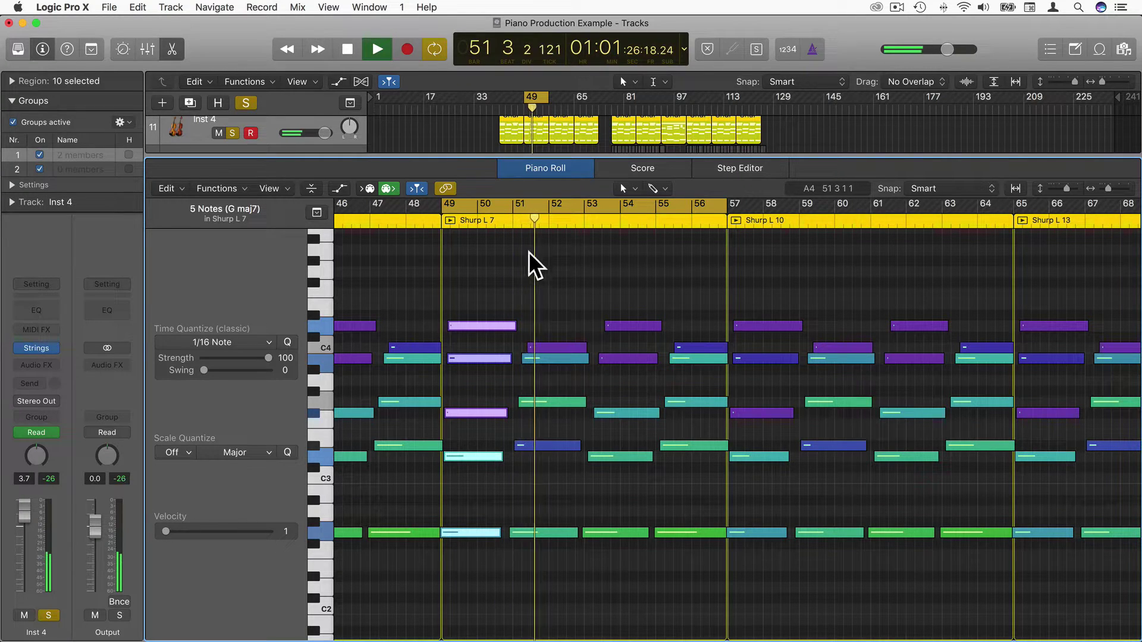
key("space")
- Select the notes of the third chord, at bar 53, and set their articulation to Trill Whole
left_click_drag(619, 556, 633, 326)
right_click(633, 326)
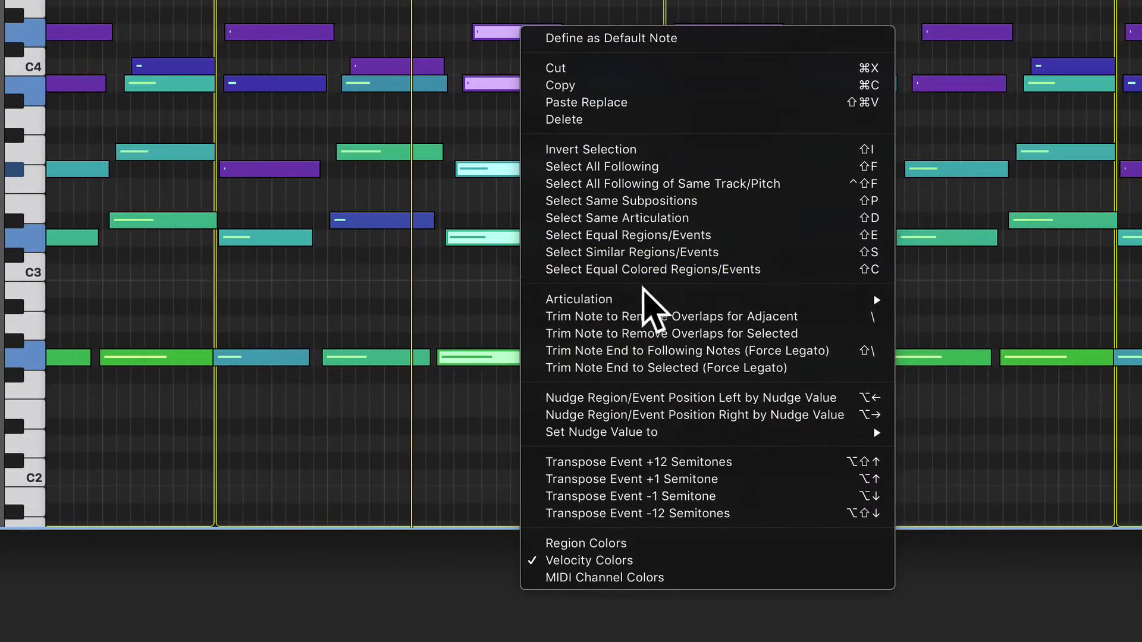
mouse_move(652, 298)
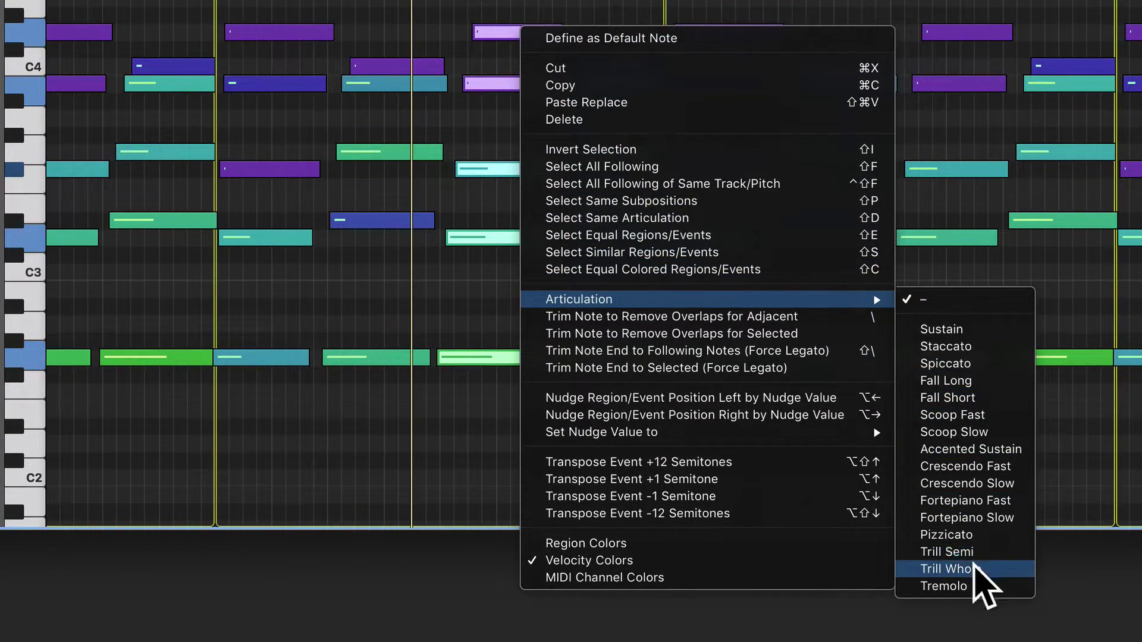
left_click(976, 570)
- Select the fourth chord's notes at bar 55, set their articulation to Fall Long and play the passage back
left_click_drag(609, 22, 625, 386)
right_click(620, 369)
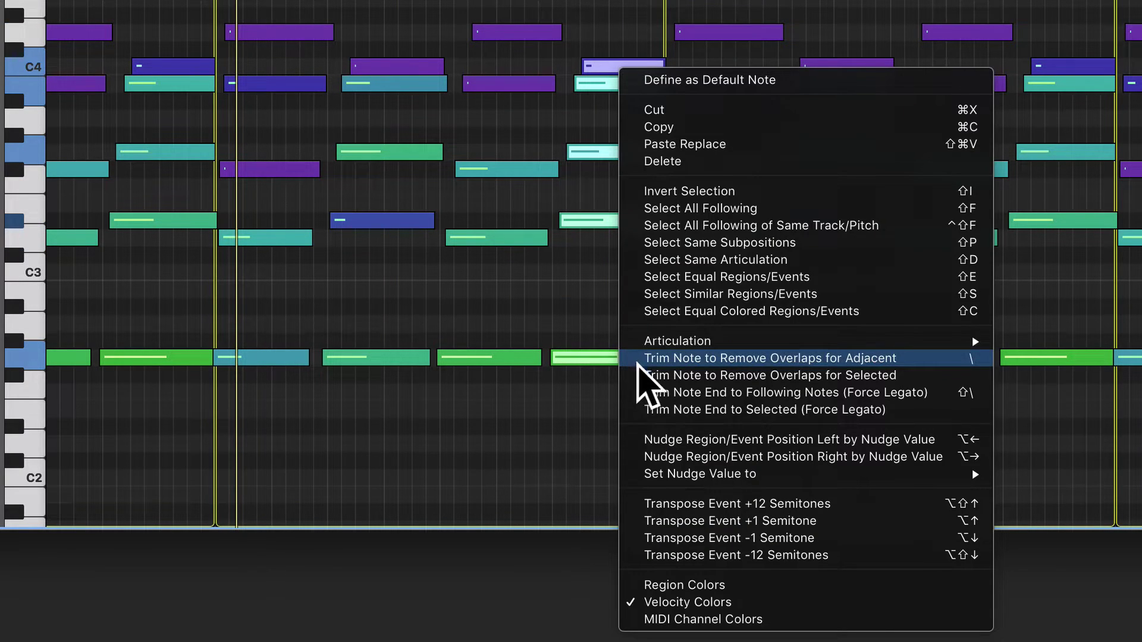
mouse_move(781, 343)
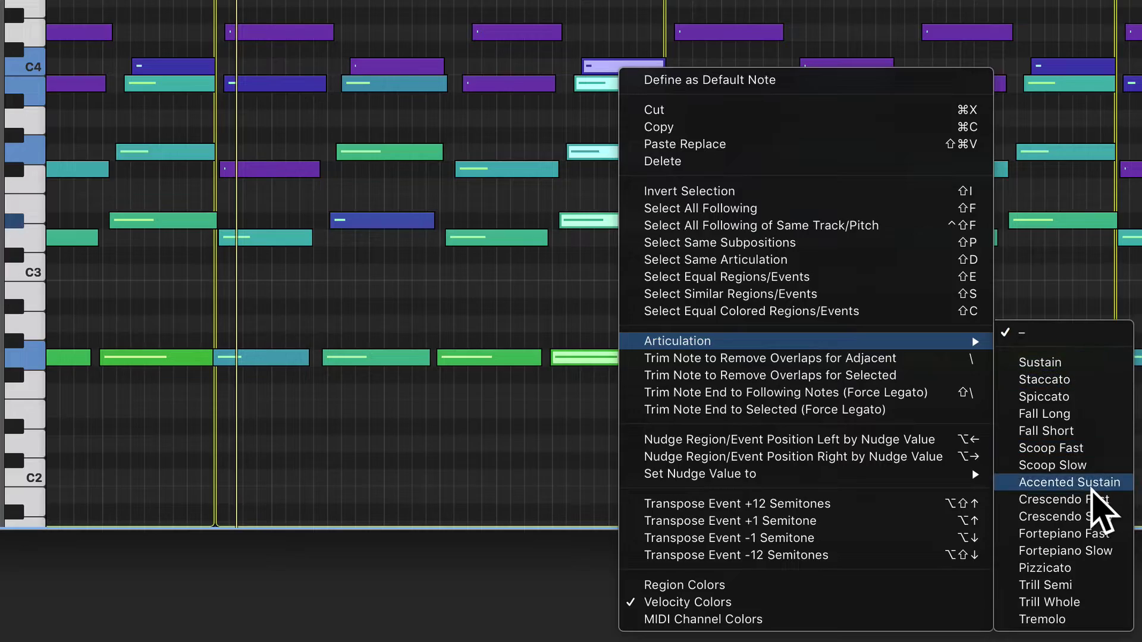
left_click(1091, 414)
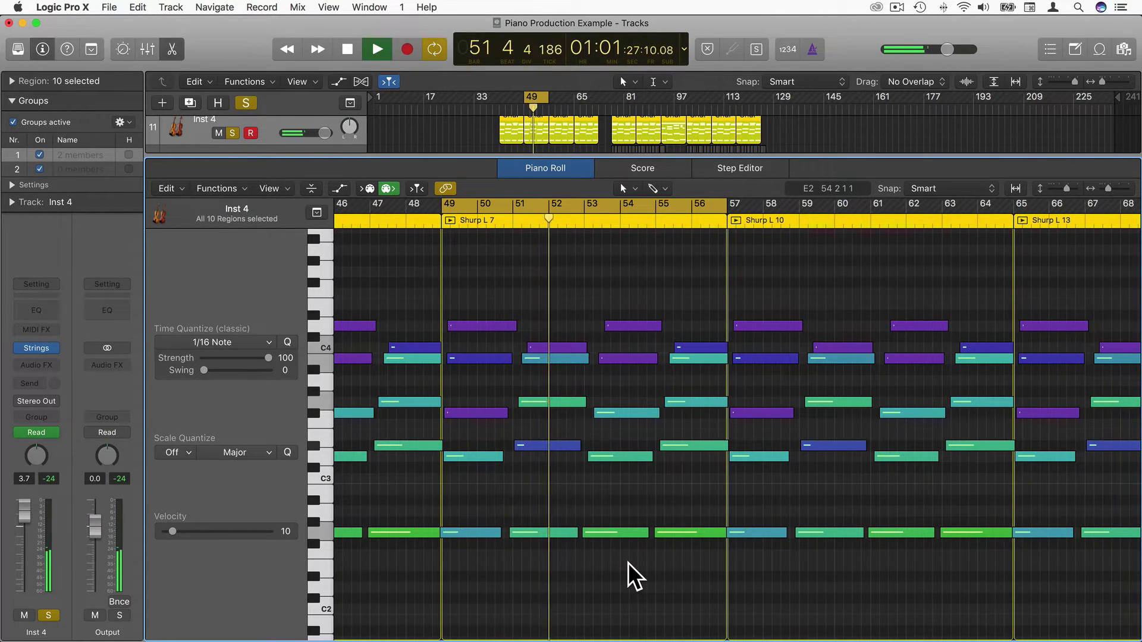
key("space")
- Set only the B3 note of the second chord, near bar 51, to the Fall Short articulation and play the passage back
left_click(547, 358)
scroll(546, 350, "down", 1)
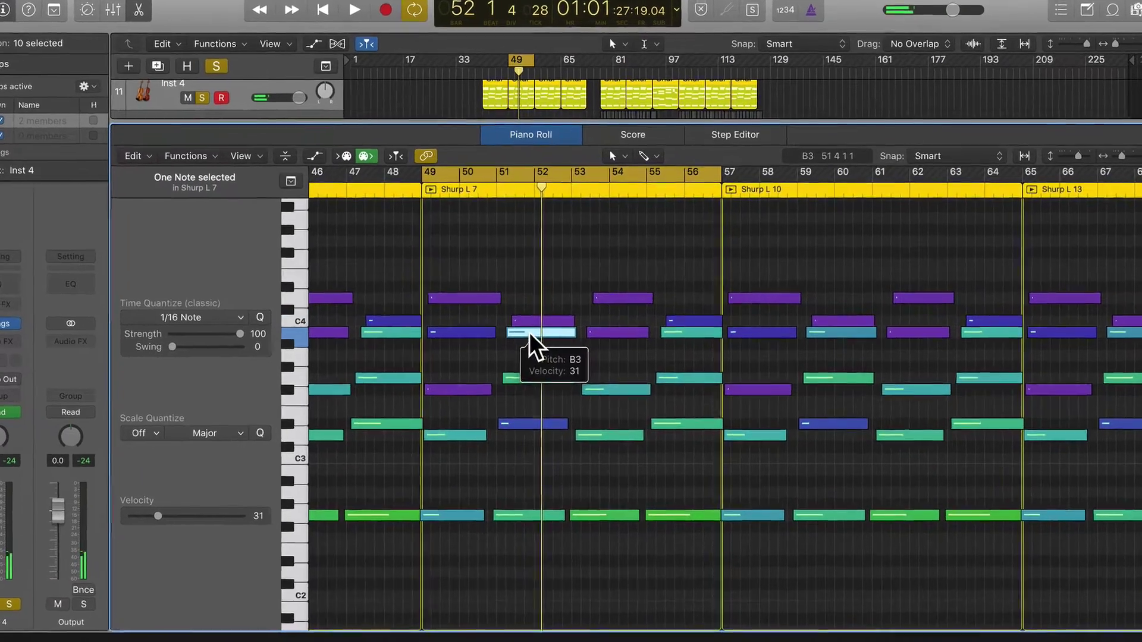
right_click(541, 354)
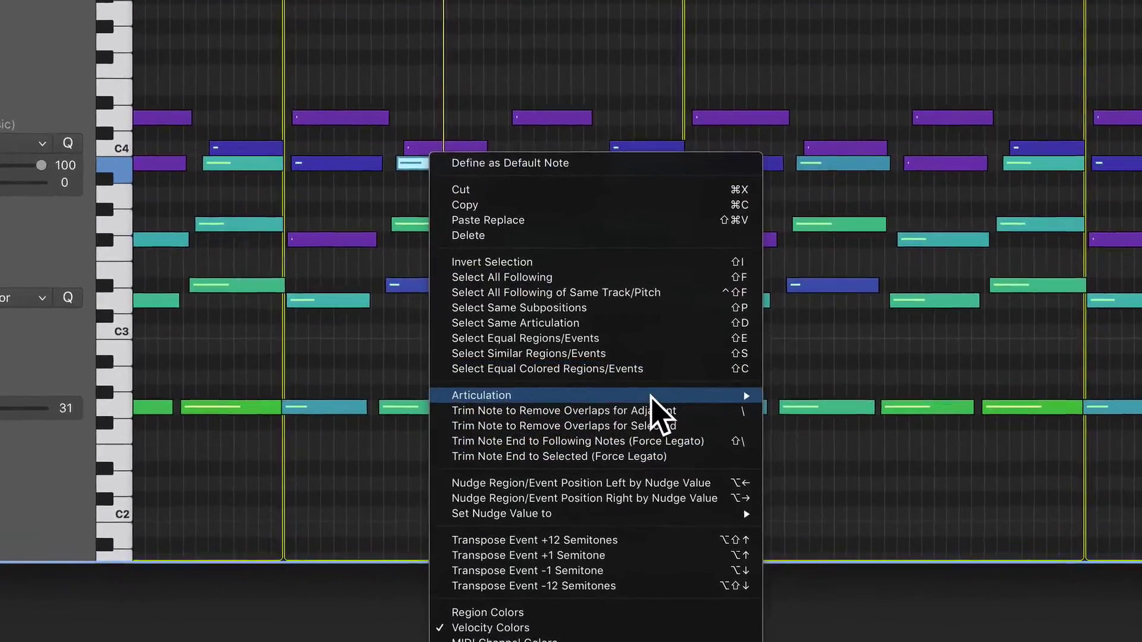
mouse_move(672, 433)
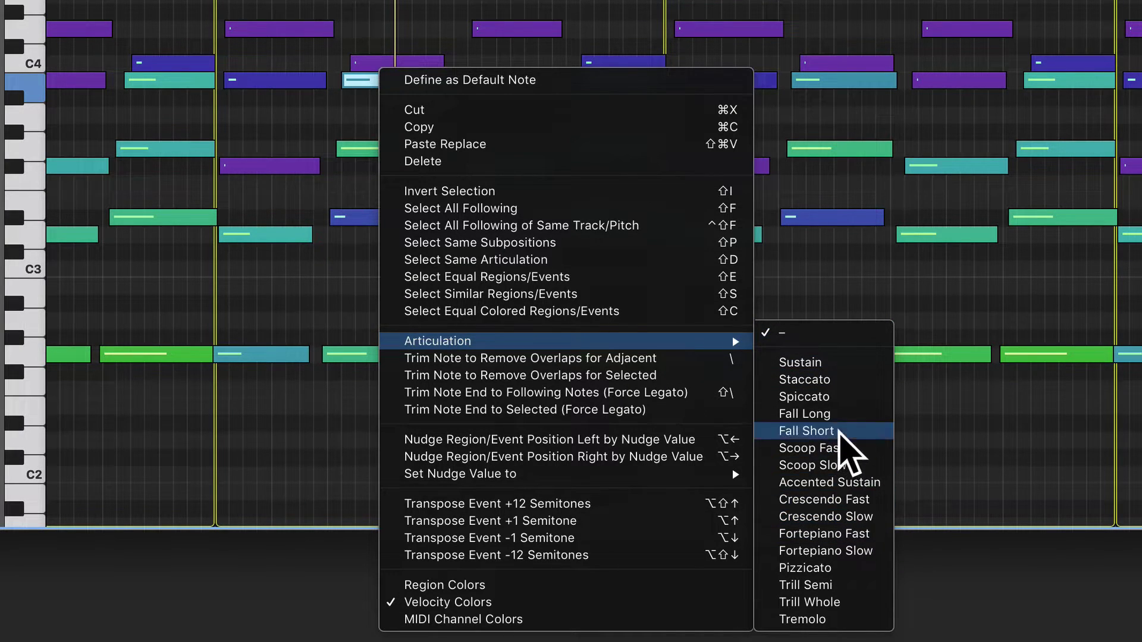
left_click(784, 430)
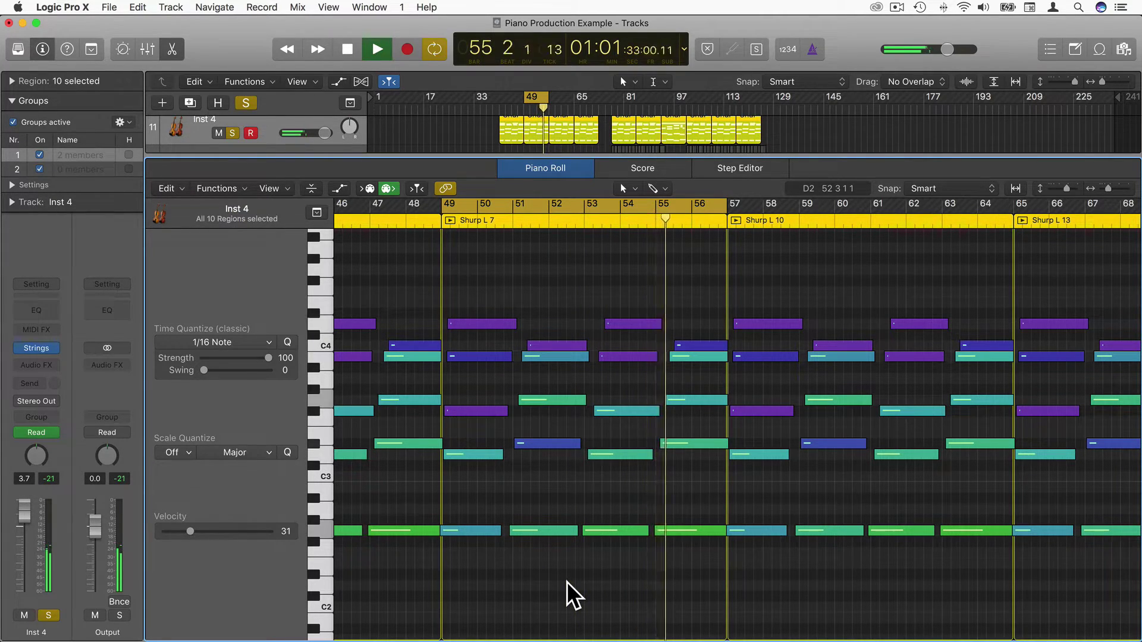
key("space")
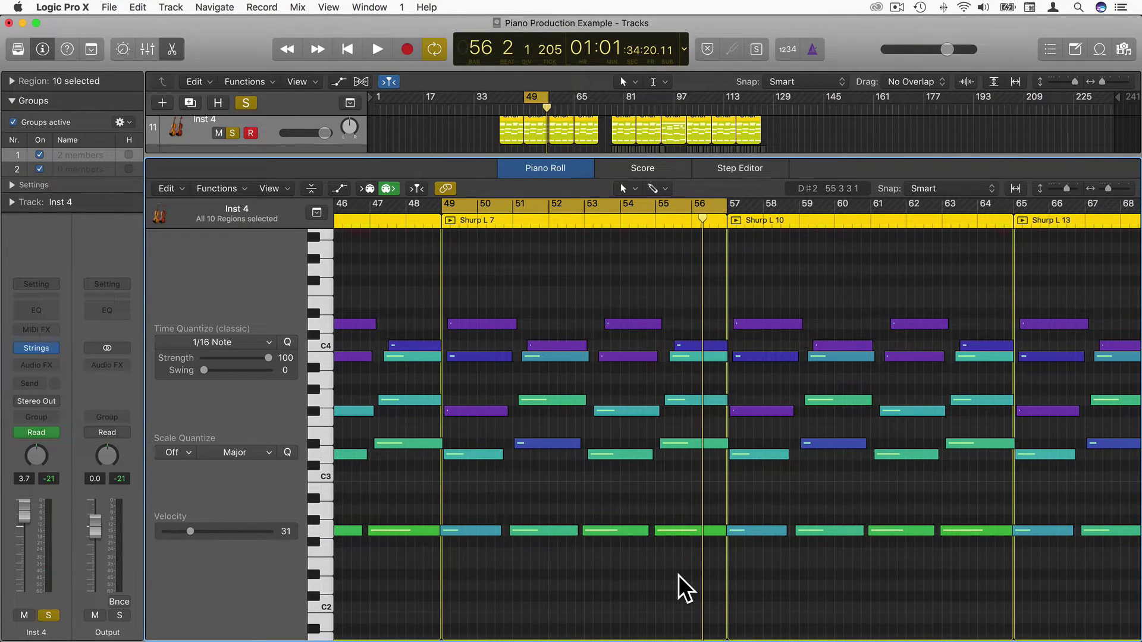
- Select all 20 notes of the Shurp L 7 region at bars 49–57, set their articulation to Sustain and deselect them
left_click_drag(717, 592, 476, 309)
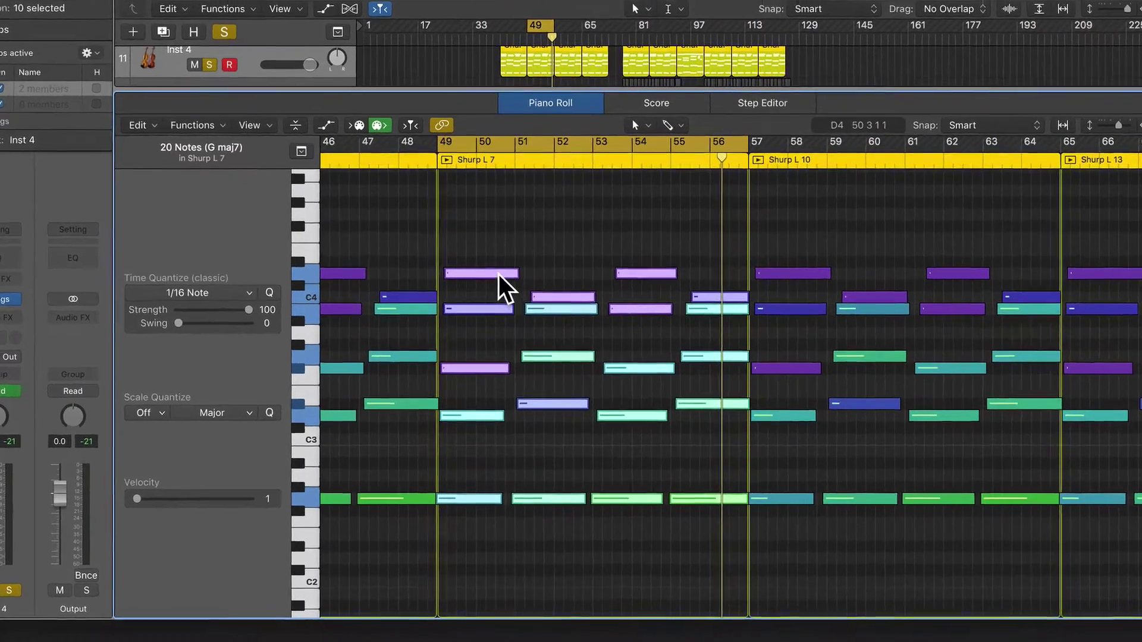
right_click(497, 324)
mouse_move(597, 344)
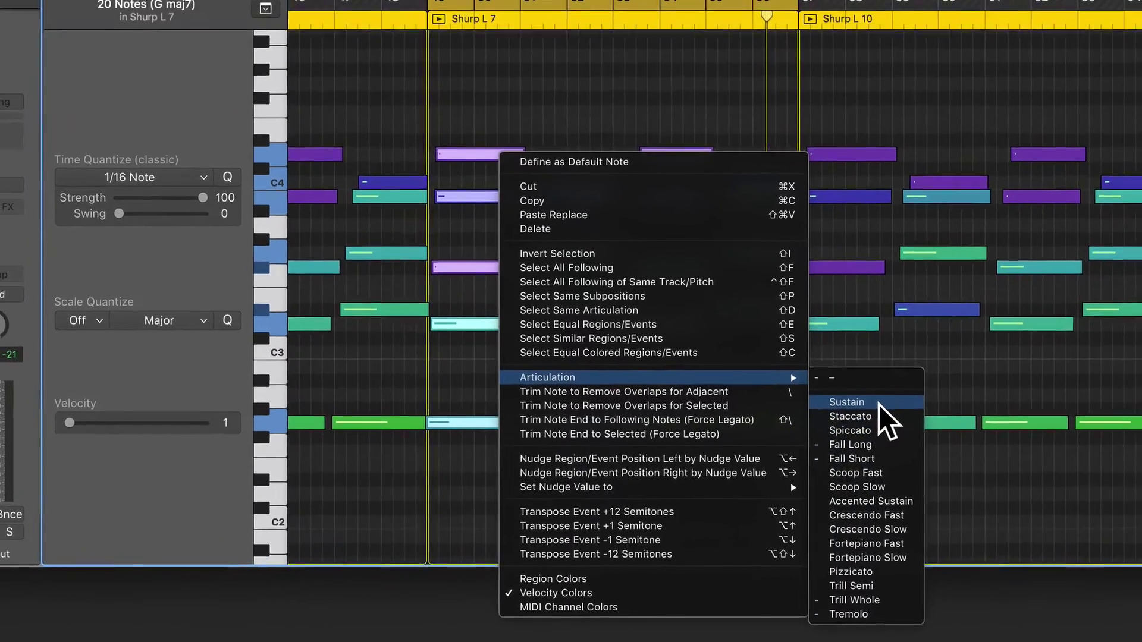
left_click(909, 367)
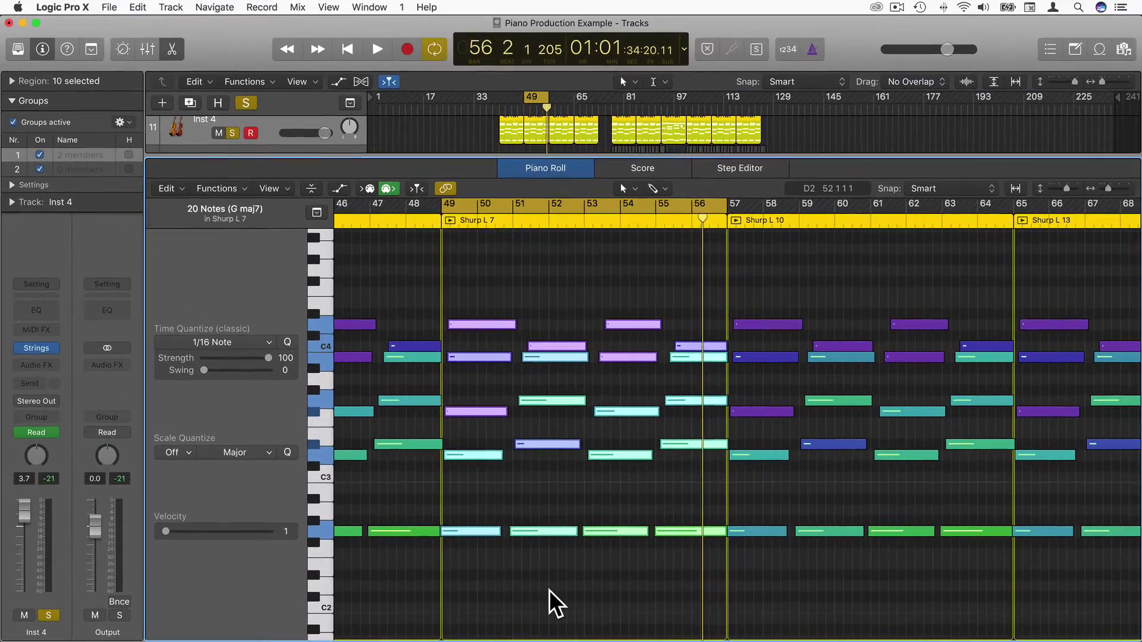
left_click(552, 589)
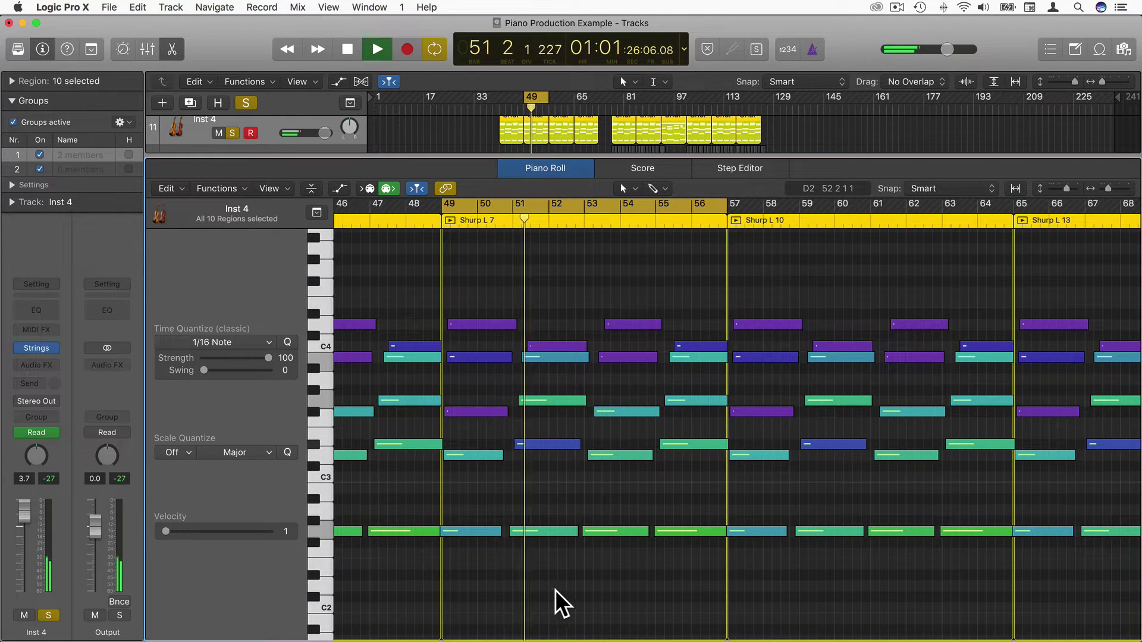
- Close the note editor and insert a stereo ChromaVerb reverb as an audio effect on the Inst 4 track
left_click(173, 48)
key("space")
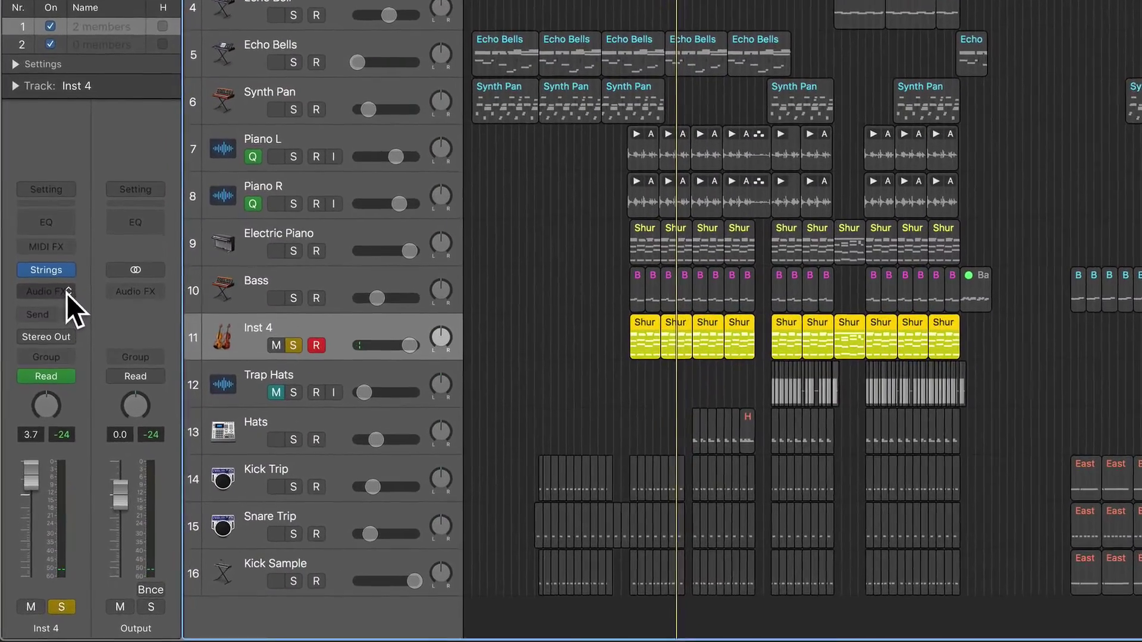
left_click(58, 335)
mouse_move(88, 370)
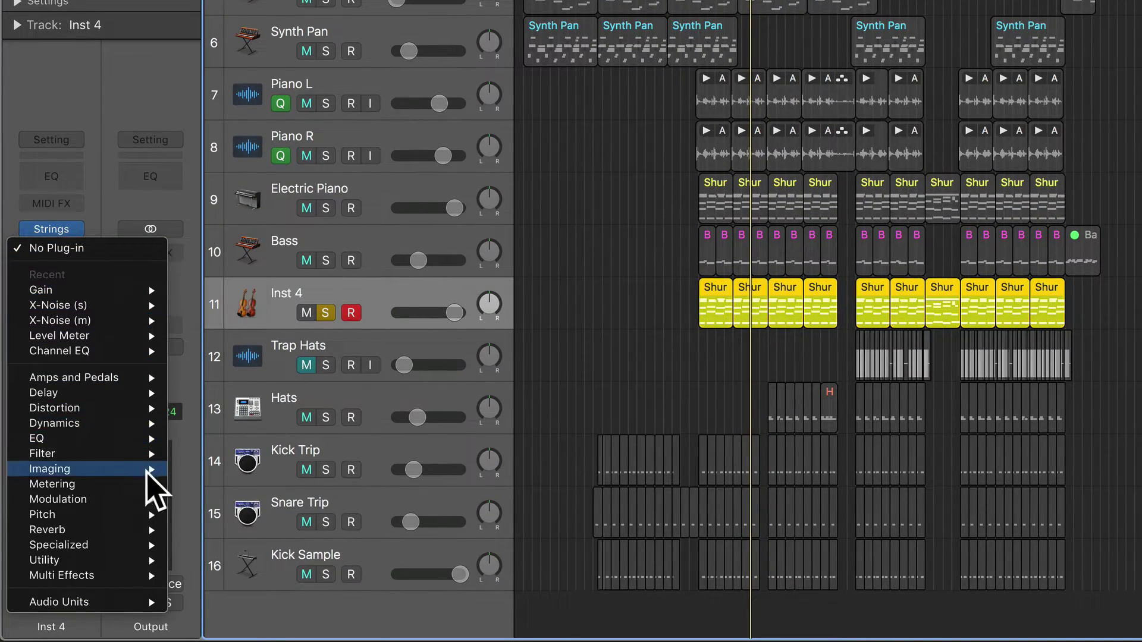
mouse_move(127, 529)
mouse_move(255, 529)
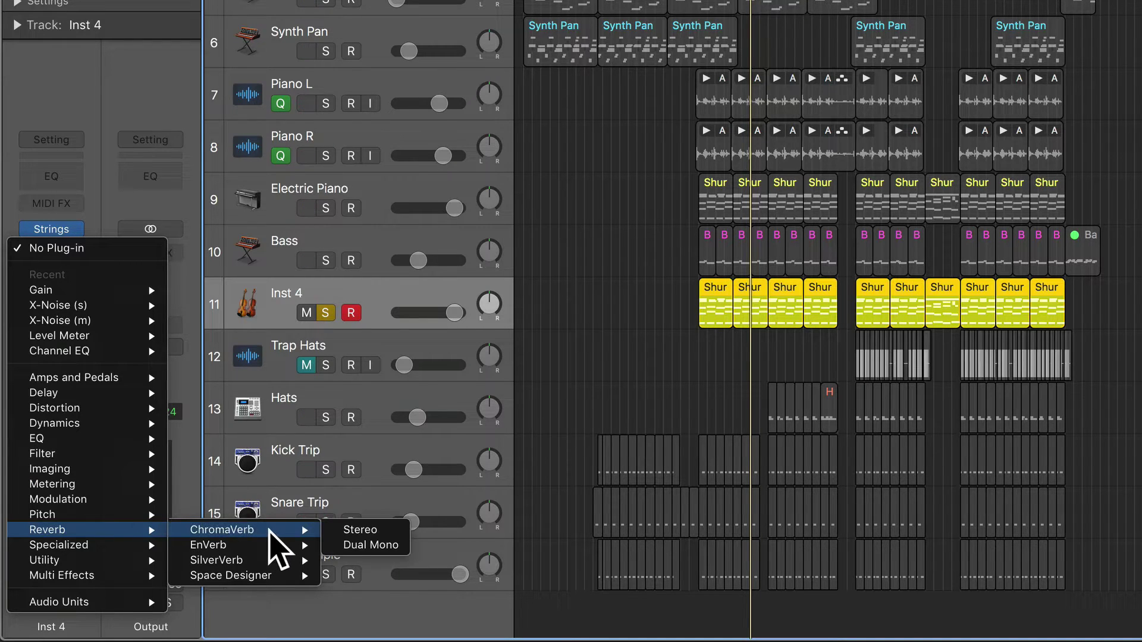
left_click(364, 531)
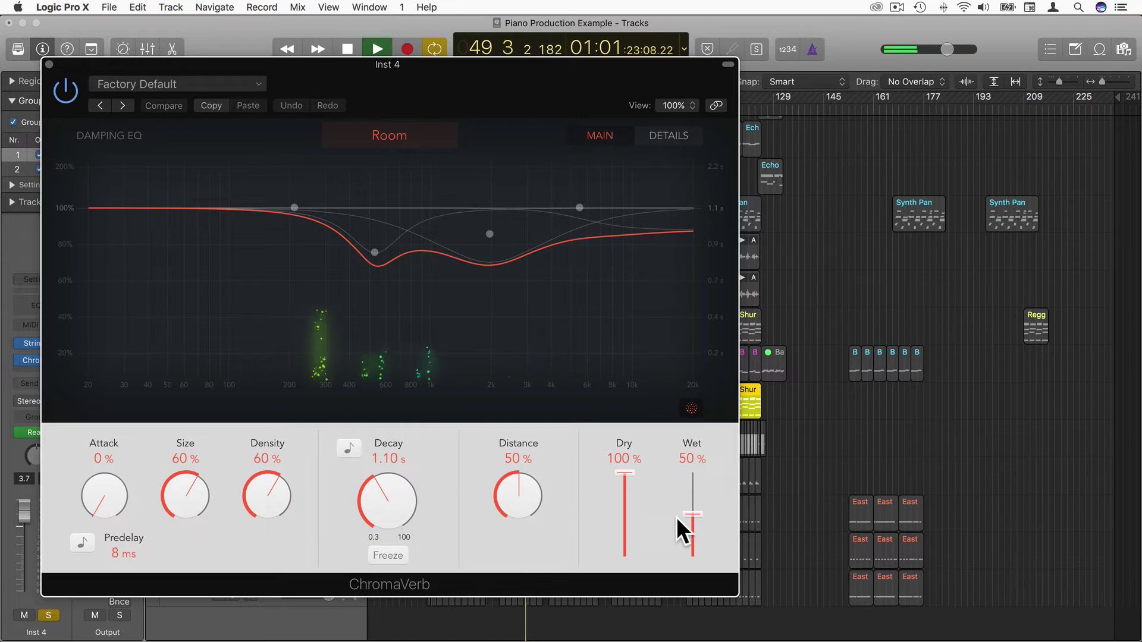
- Set ChromaVerb's wet level to 64% and its room type to Concert Hall, then audition the reverb and close its window
left_click_drag(734, 507, 691, 498)
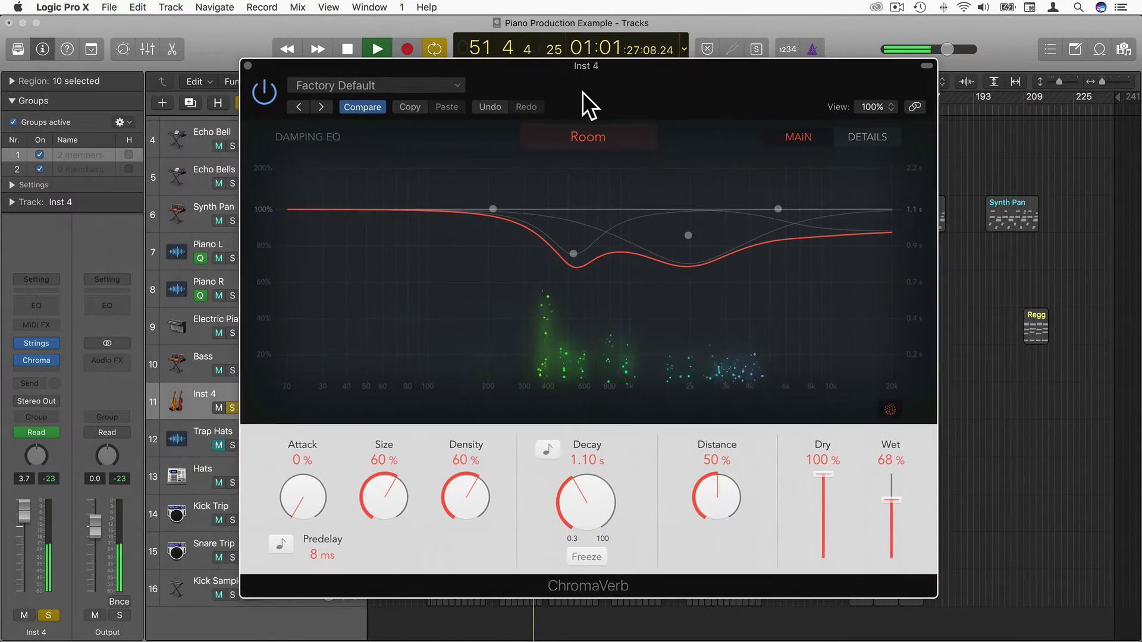
left_click_drag(380, 91, 583, 92)
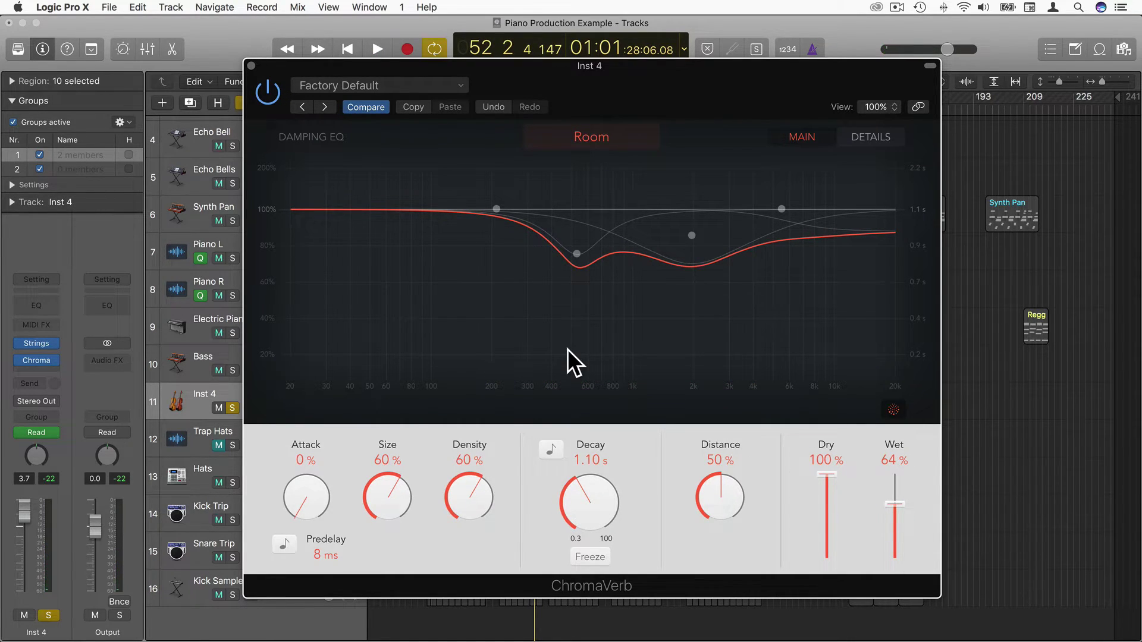
left_click(573, 141)
left_click(593, 197)
left_click(383, 134)
key("space")
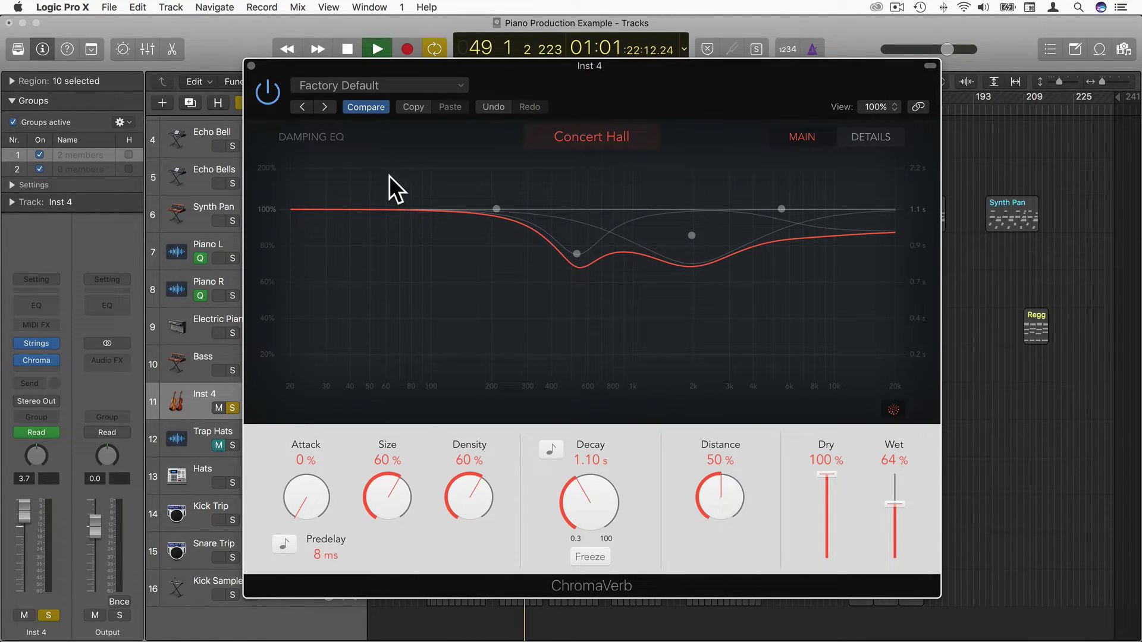
left_click(251, 65)
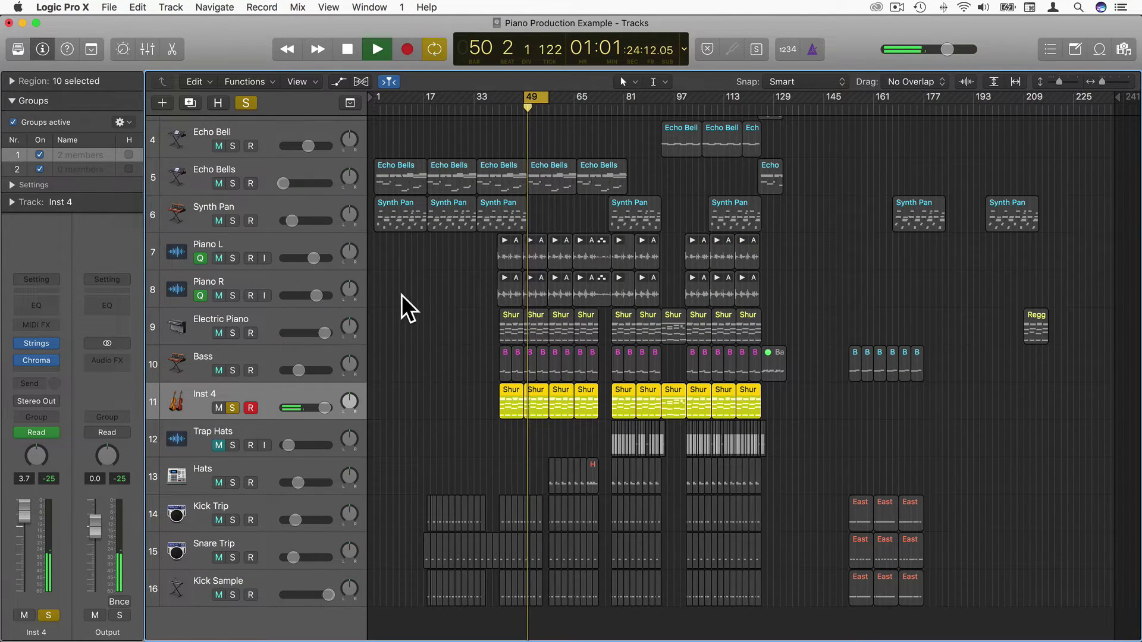
key("space")
- Unsolo Inst 4, turn off the cycle range and play the full mix from just before the first Electric Piano region
left_click(232, 408)
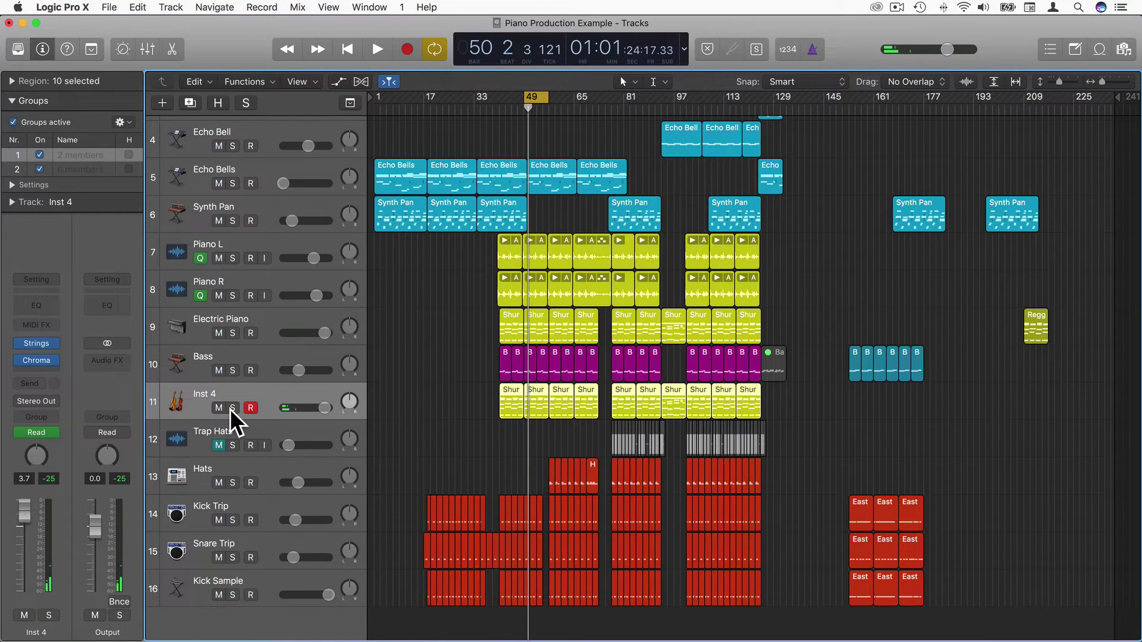
left_click(535, 94)
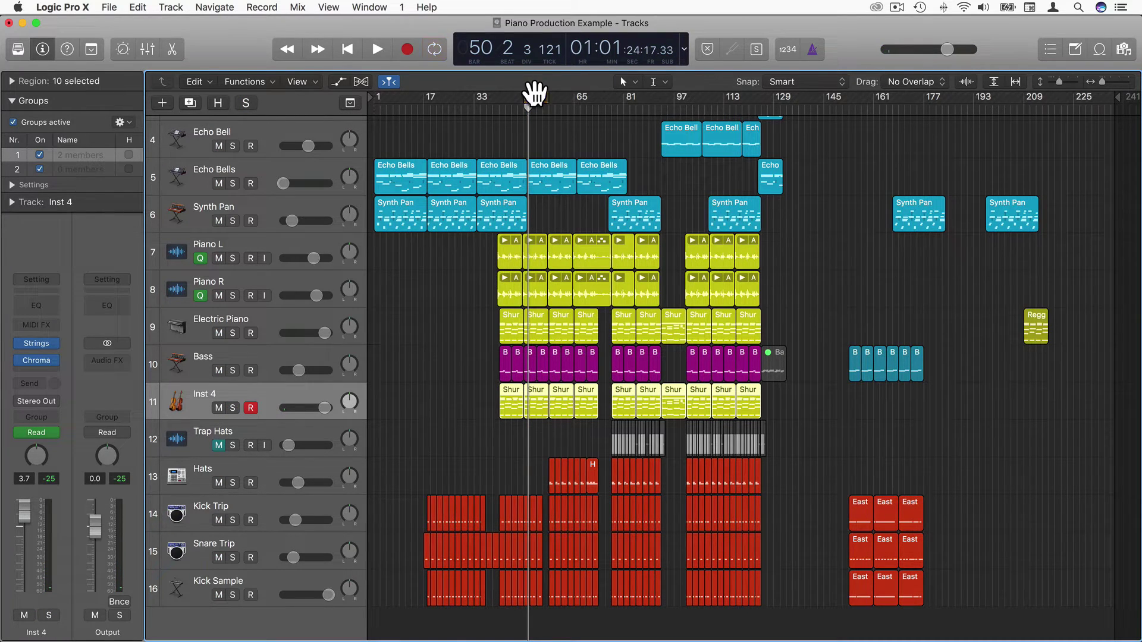
left_click(492, 108)
key("space")
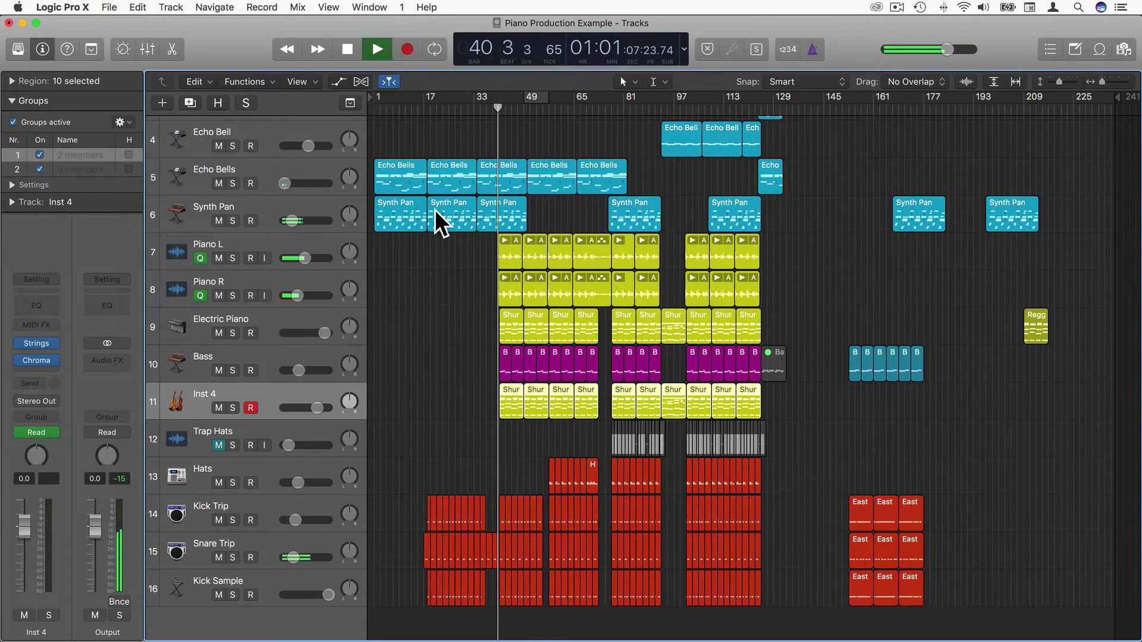
- Compare the mix with and without the strings by toggling Inst 4's solo and mute during playback
left_click(233, 408)
left_click(233, 409)
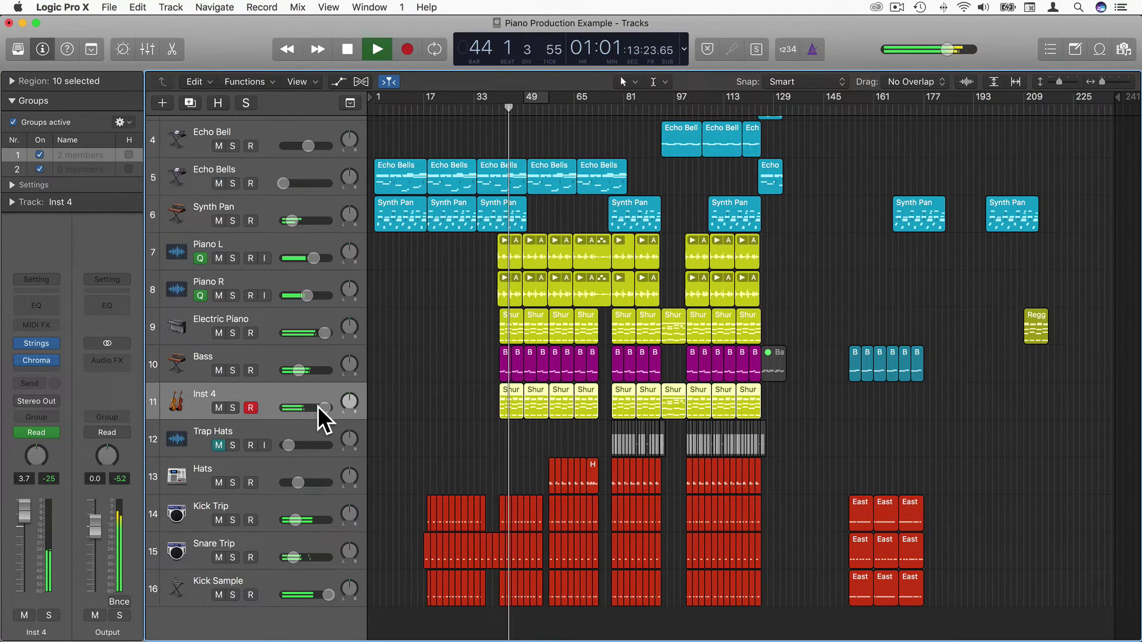
left_click(218, 408)
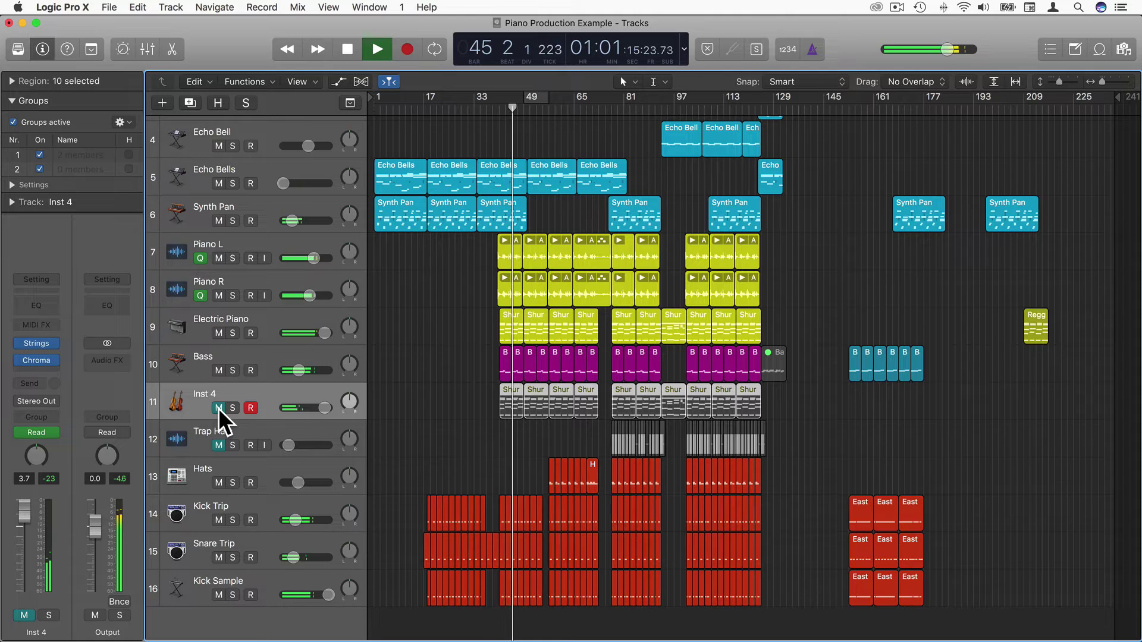
left_click(219, 408)
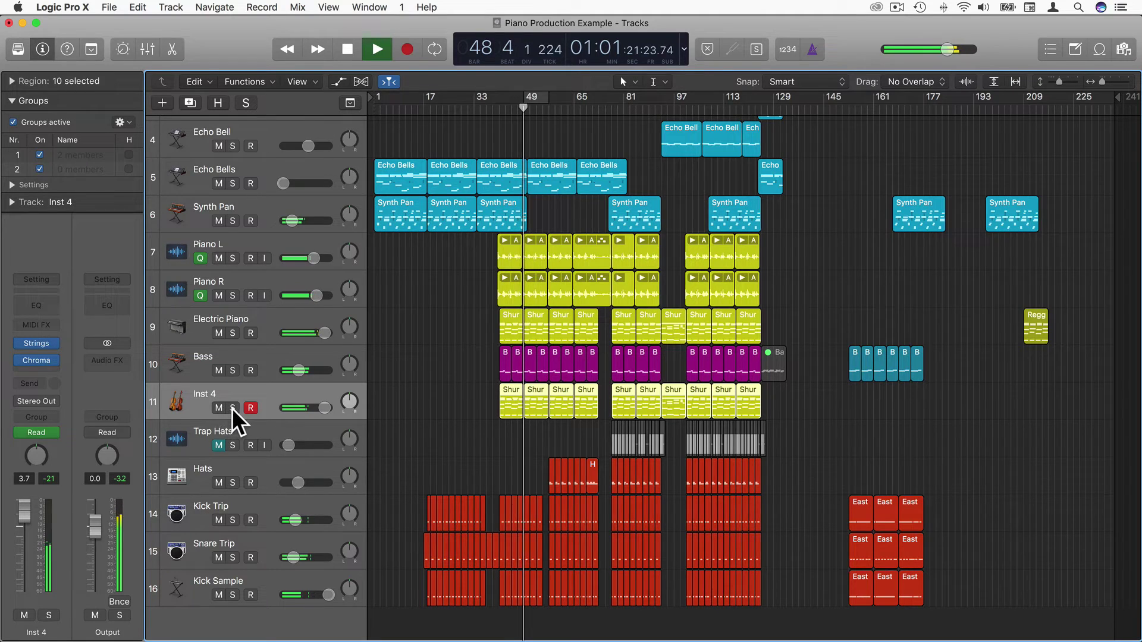
- Solo Inst 4 and switch its Studio Strings instrument from Small Section to String Ensemble
left_click(233, 408)
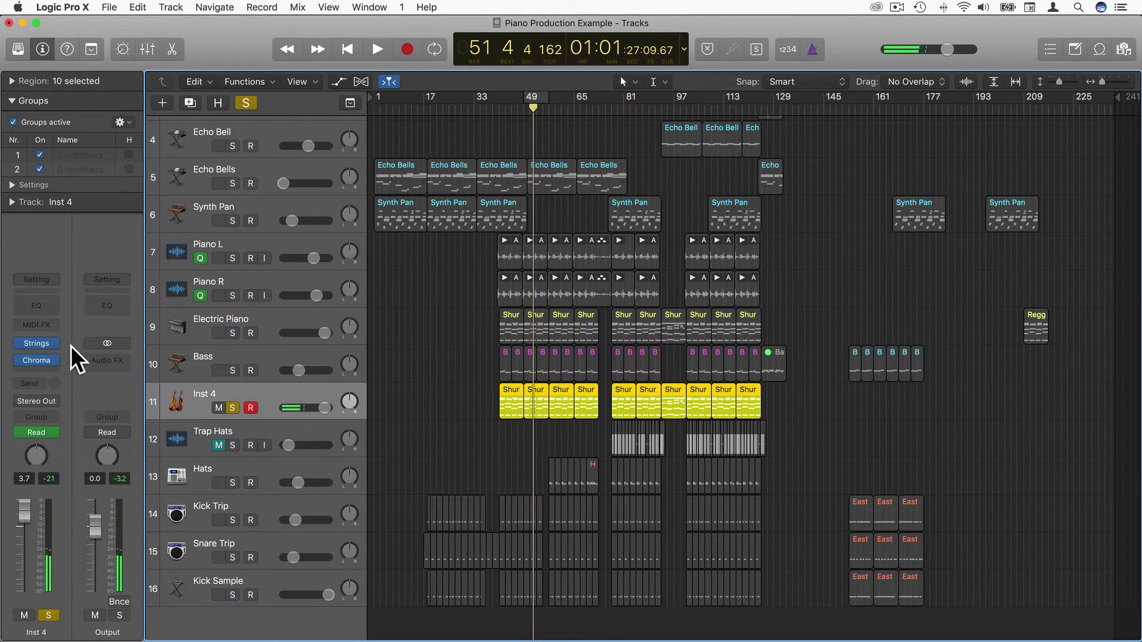
left_click(38, 344)
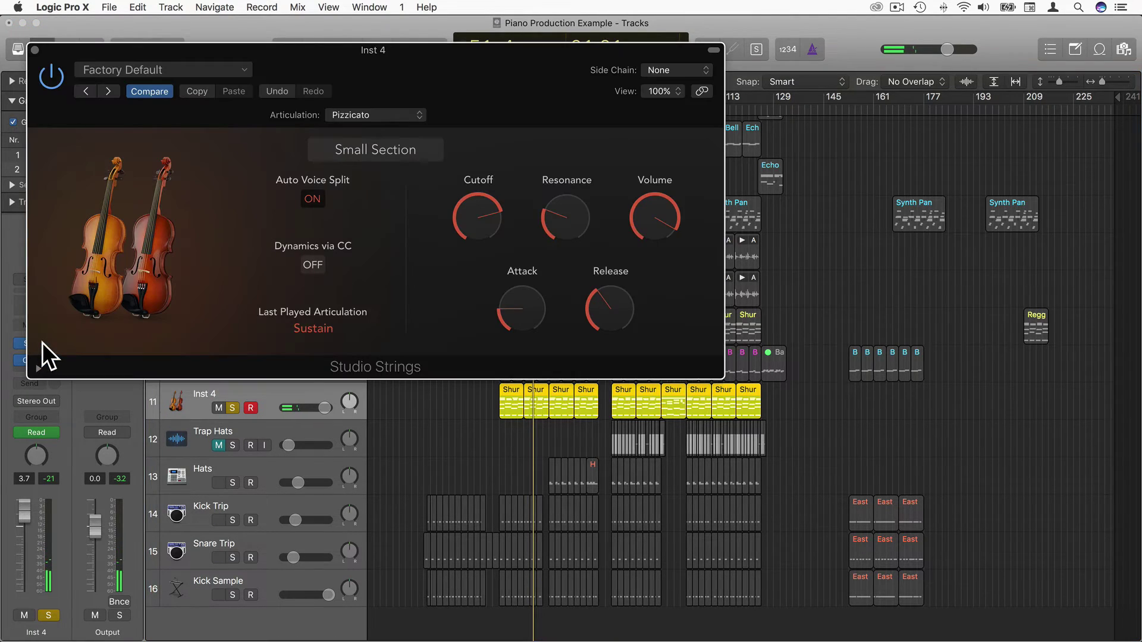
left_click(396, 149)
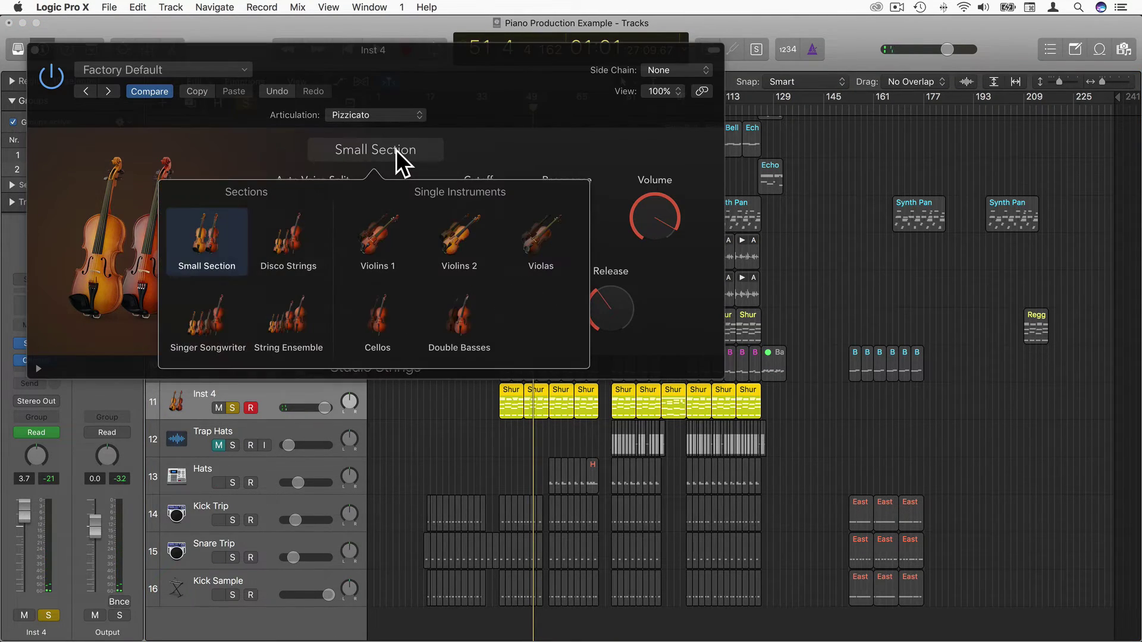
left_click(293, 320)
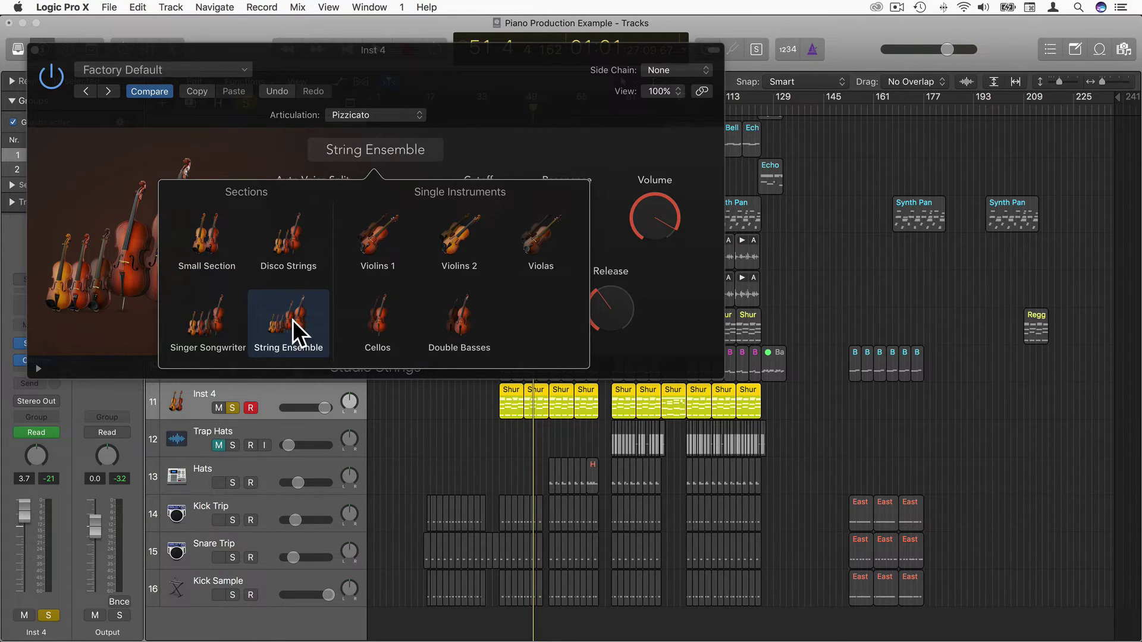
- Close the Studio Strings window, unsolo Inst 4, and audition the String Ensemble sound within the full mix before stopping playback
left_click(36, 51)
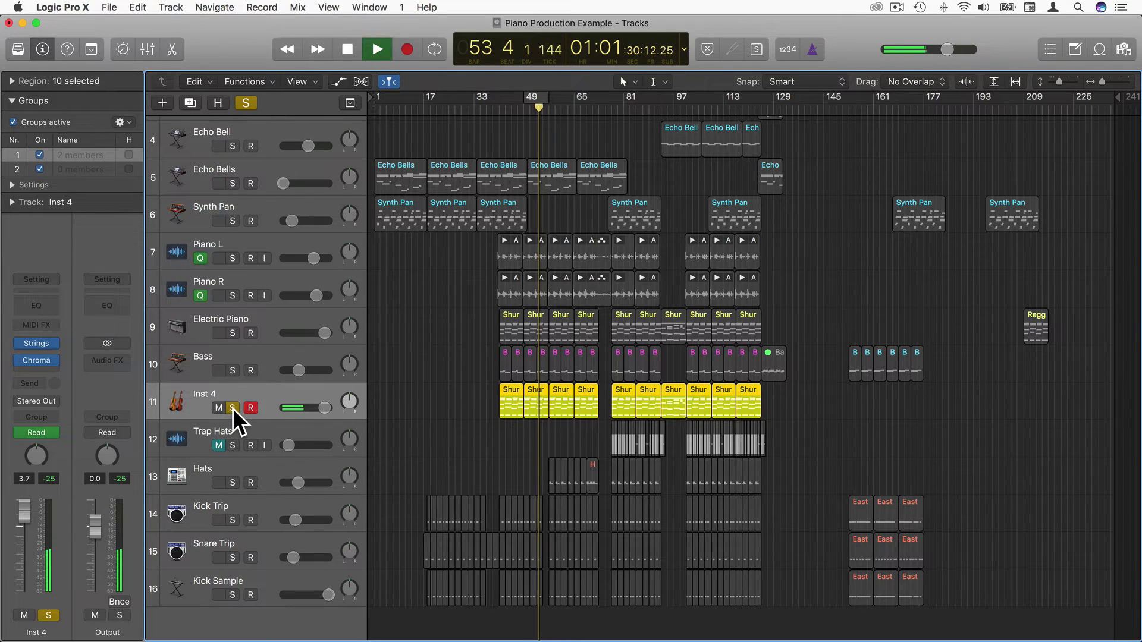
key("space")
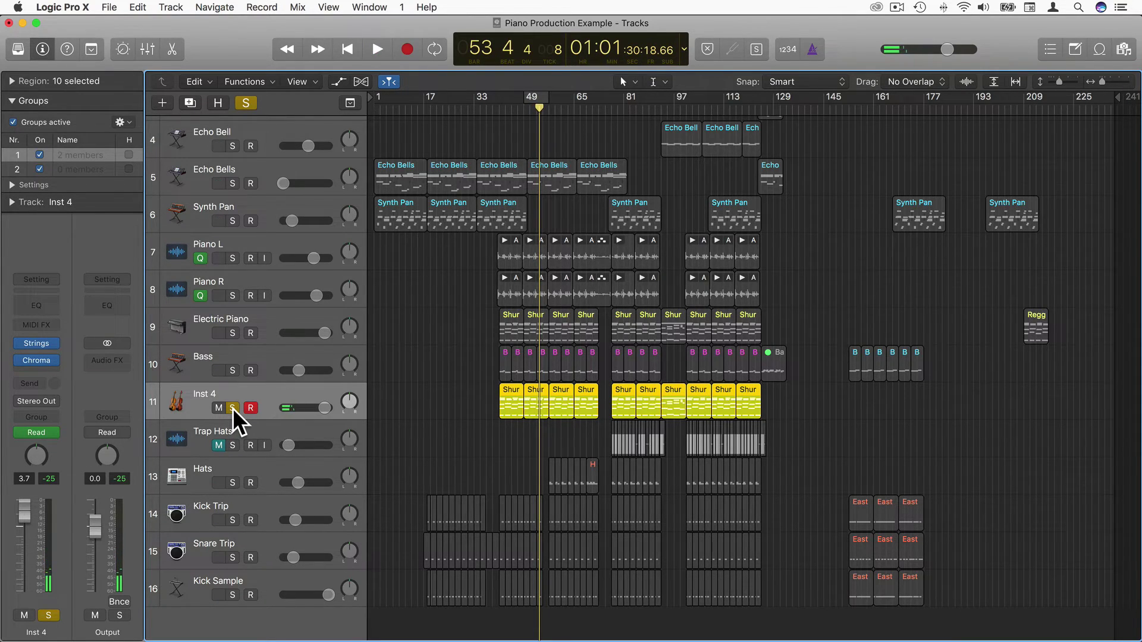
key("space")
left_click(233, 408)
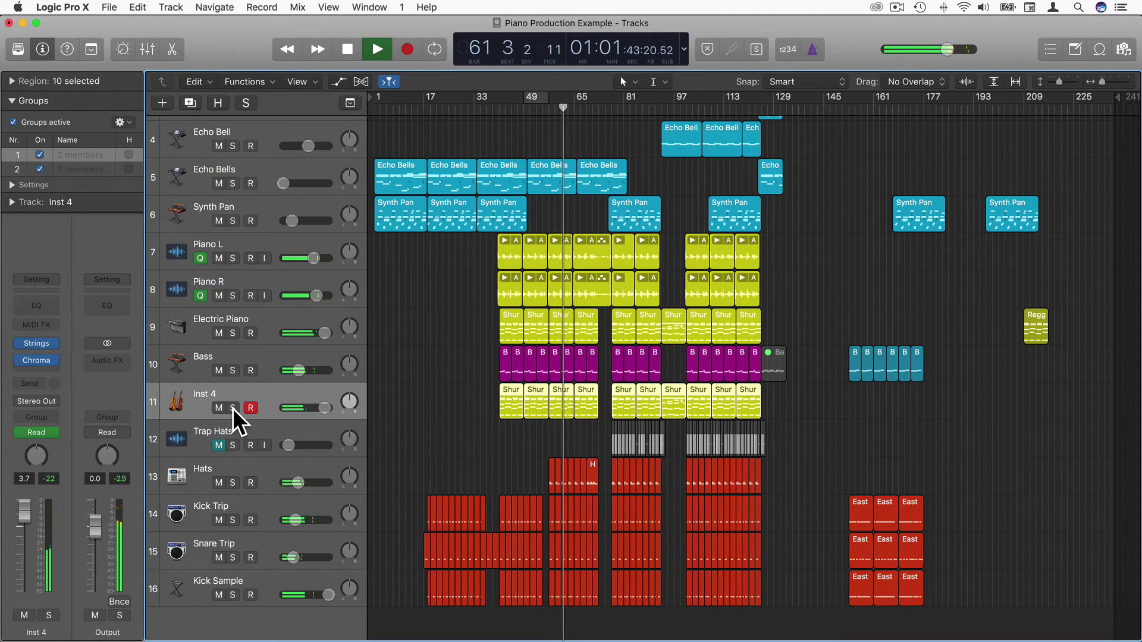
key("space")
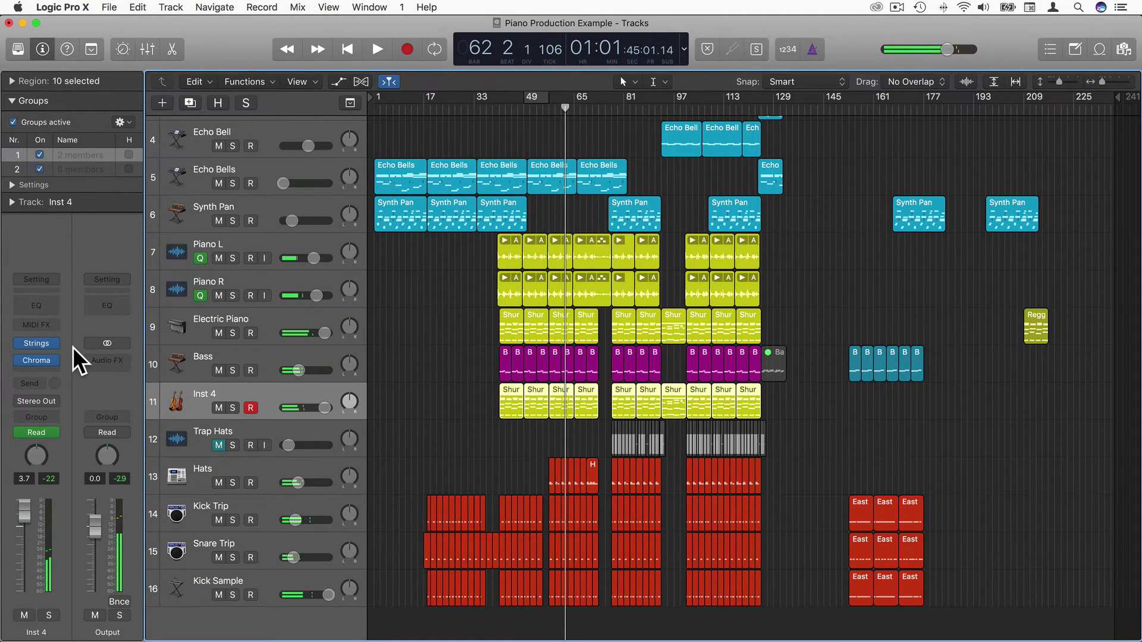
- Switch Inst 4's Studio Strings instrument back to Small Section and close its window
left_click(42, 344)
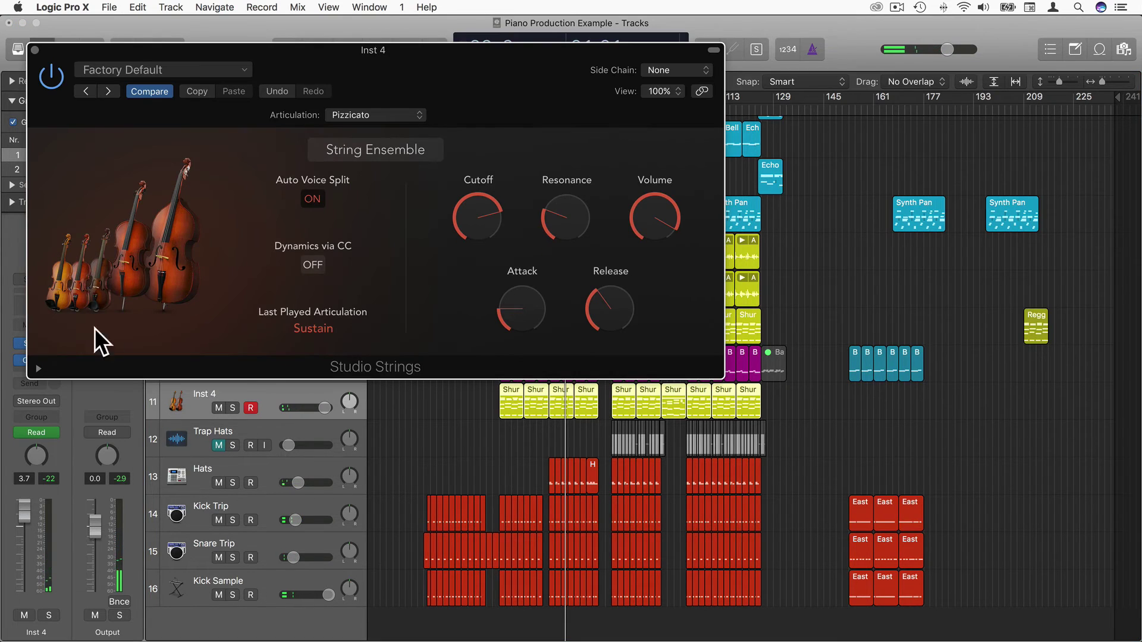
left_click(356, 149)
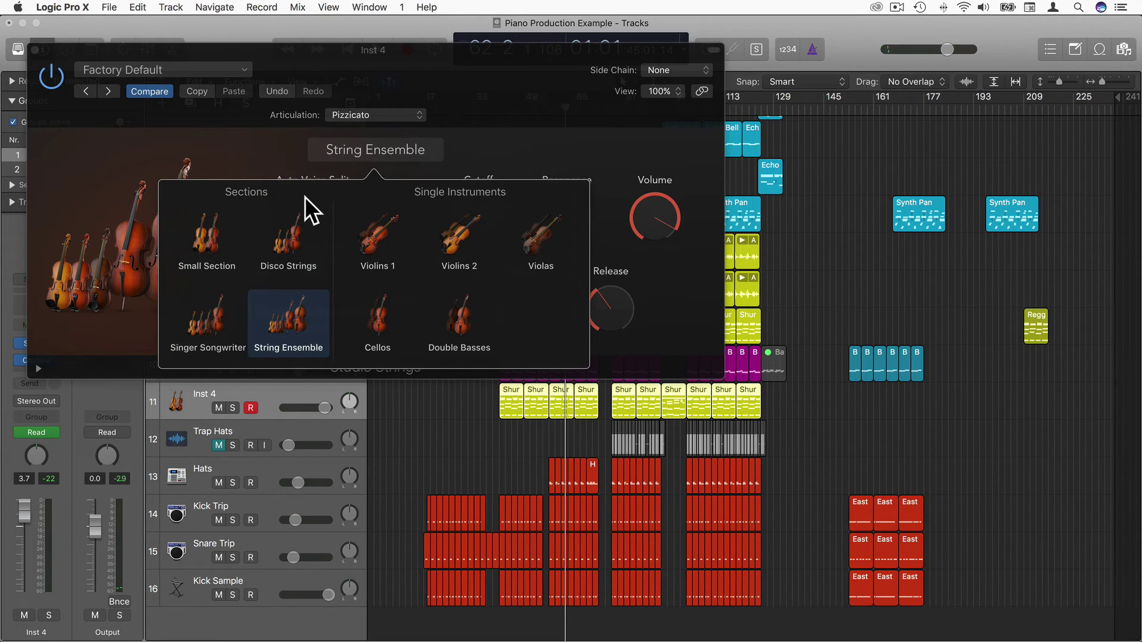
left_click(205, 237)
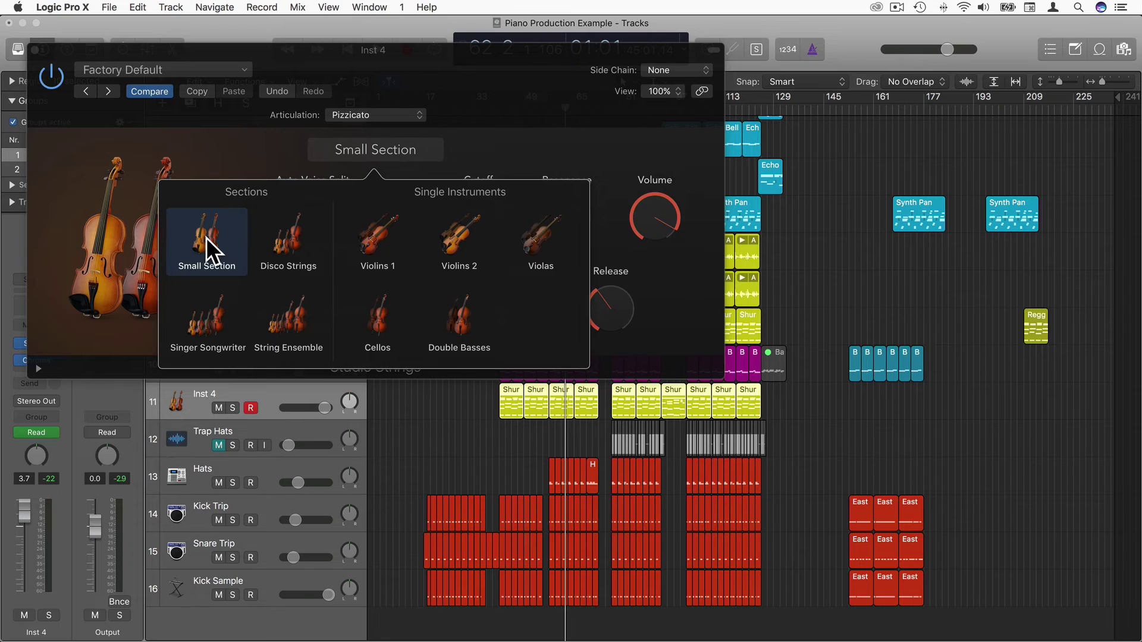
left_click(34, 50)
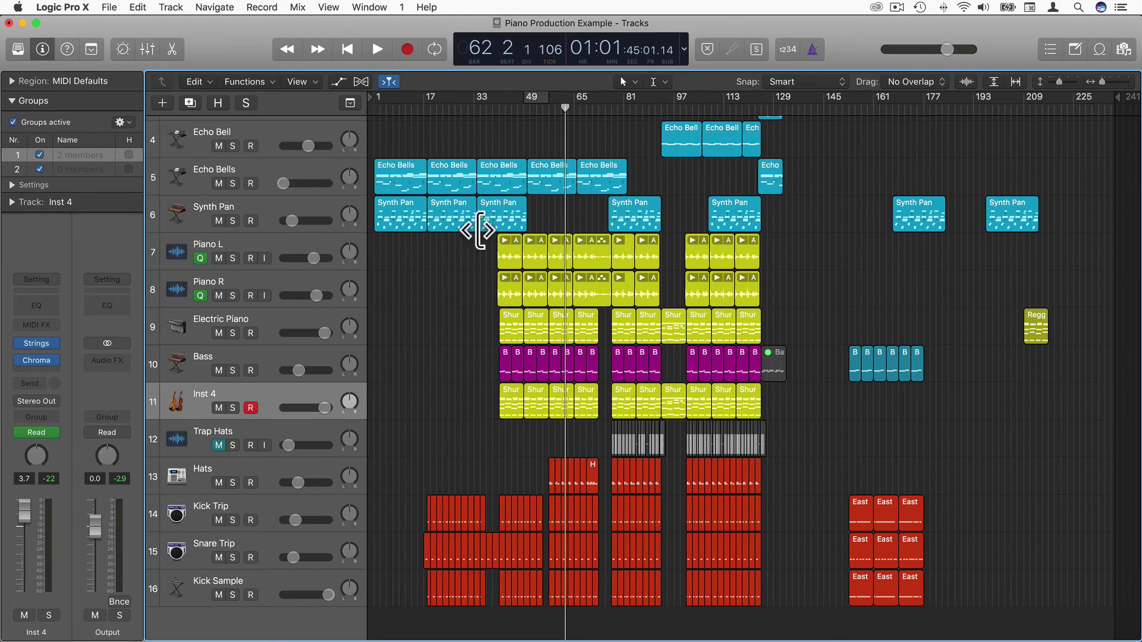
- Reopen Inst 4's Studio Strings window to review the instrument's settings
left_click(39, 344)
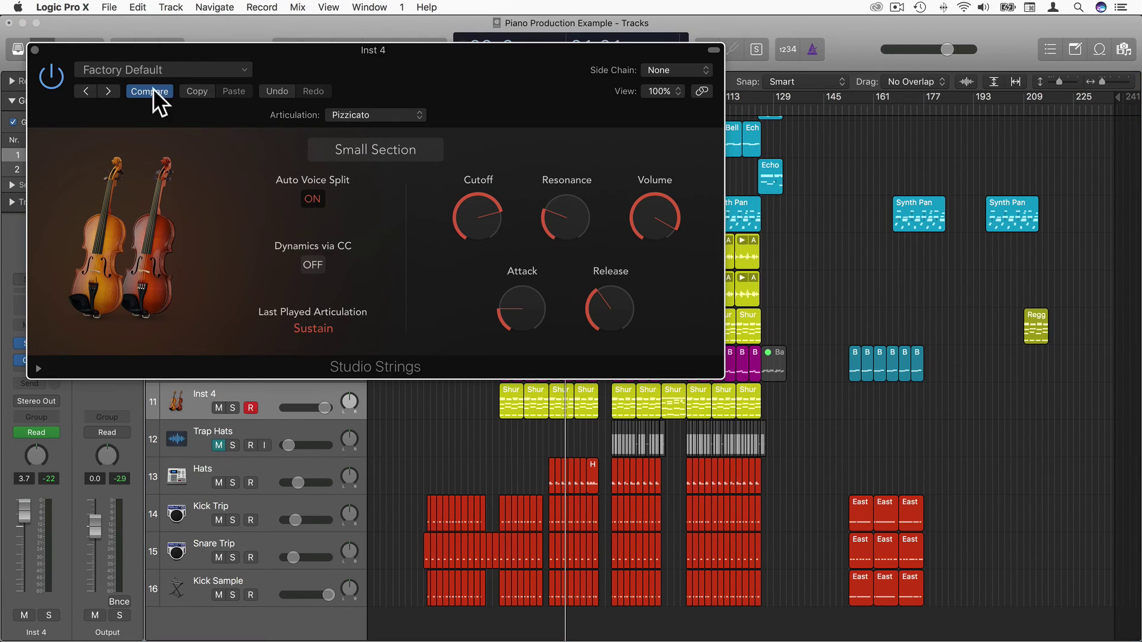
left_click(35, 50)
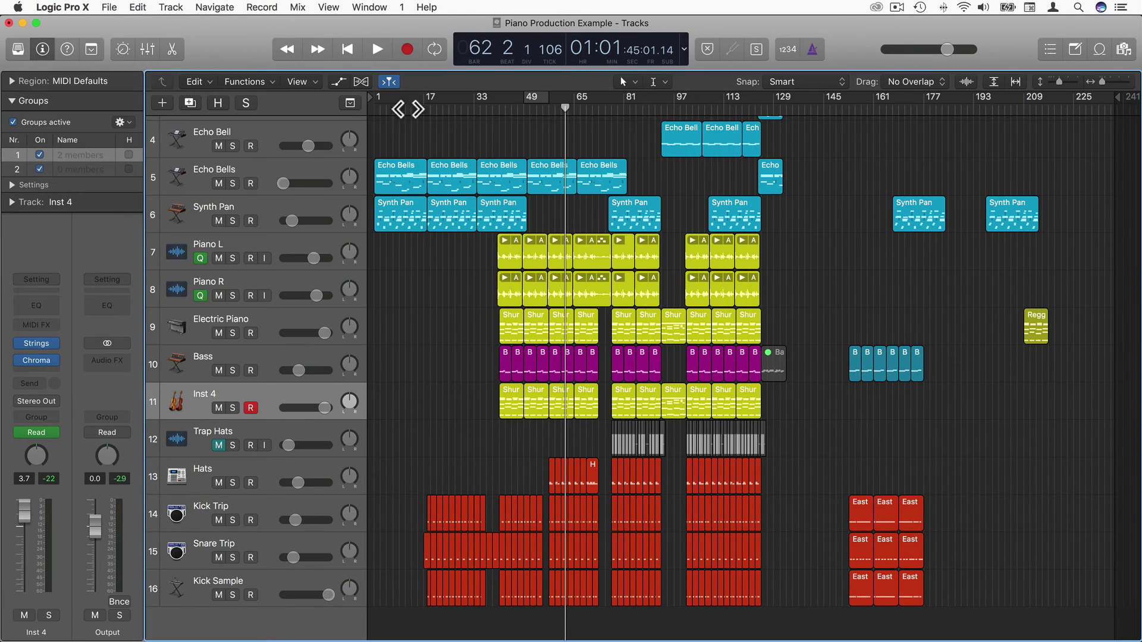
left_click(34, 342)
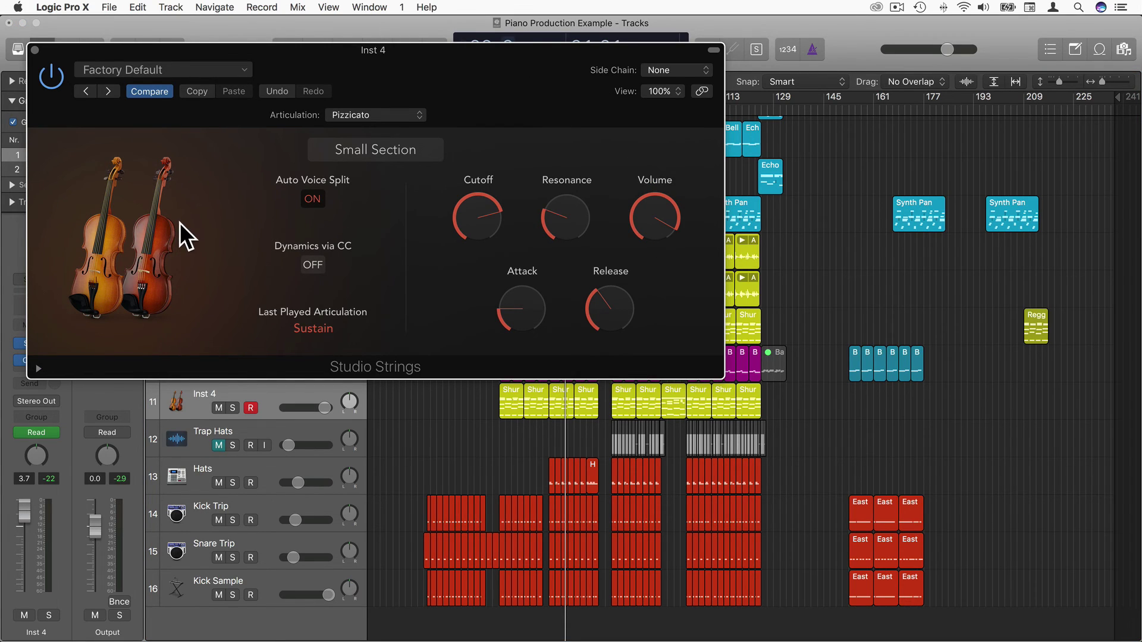